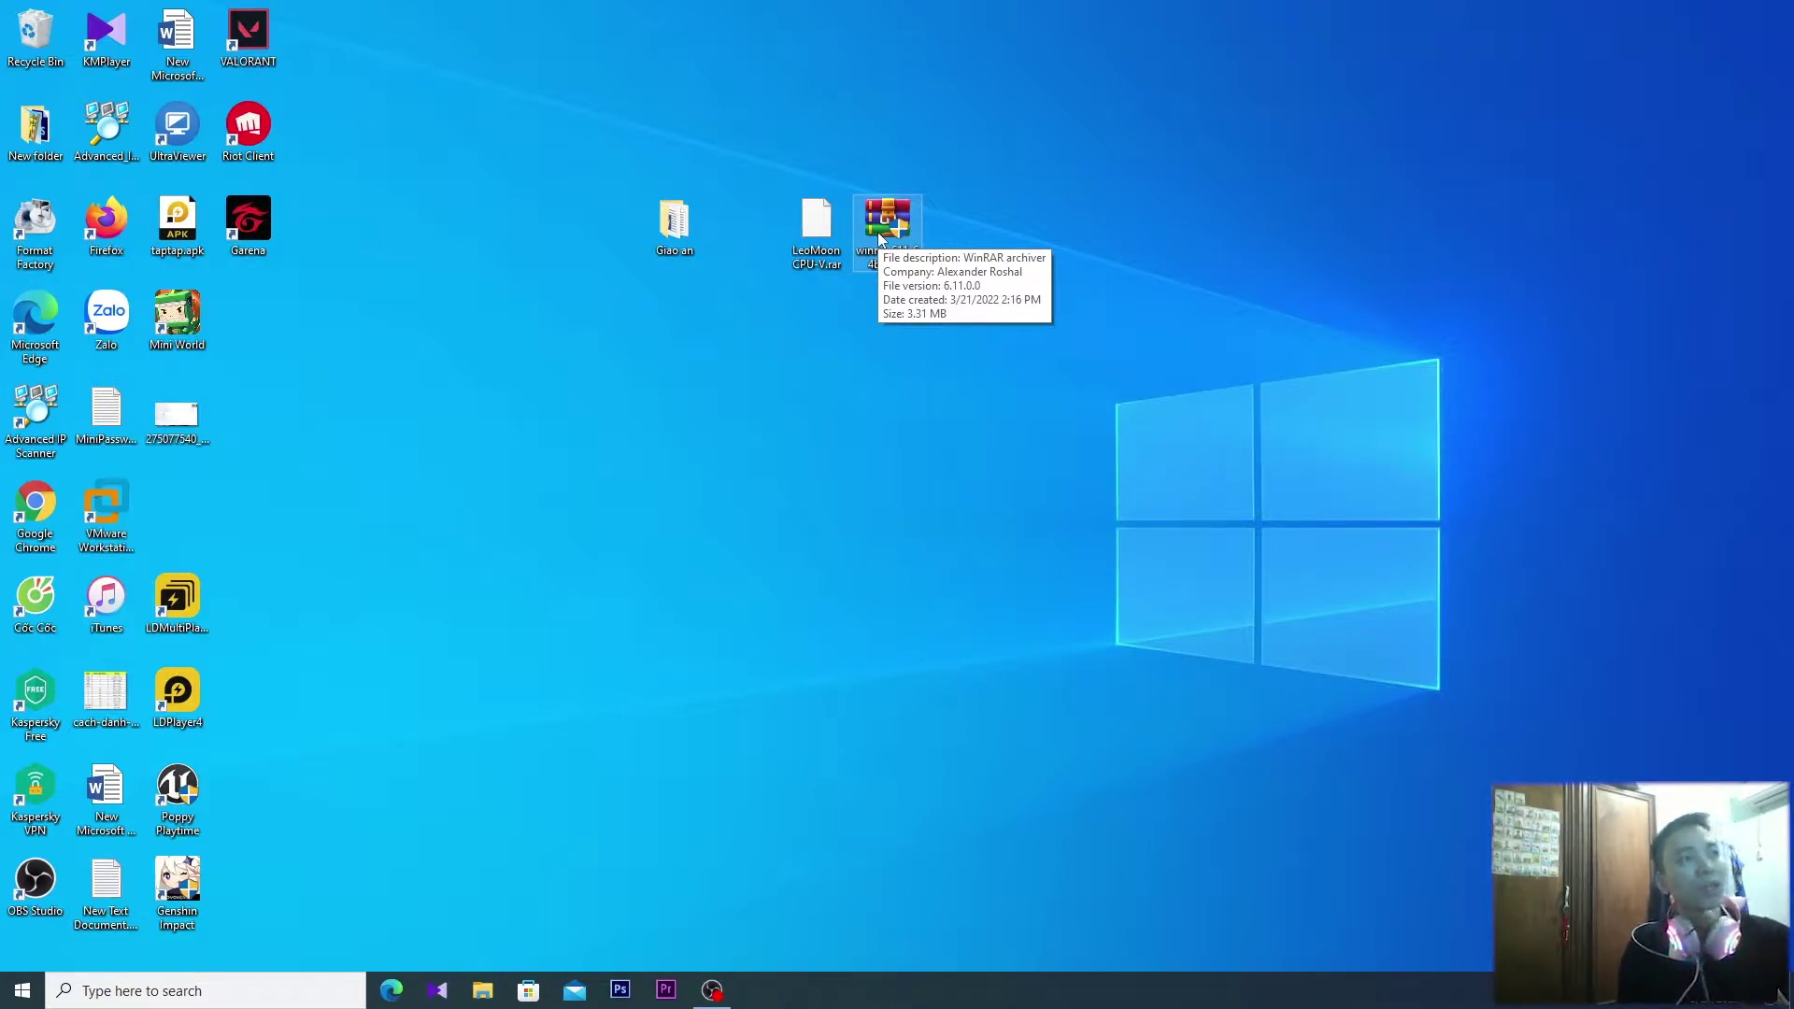
# Move LeoMoon CPU-V.rar beside the Giao an folder and select the WinRAR 6.11 installer
pyautogui.moveTo(816, 226); pyautogui.dragTo(645, 354)
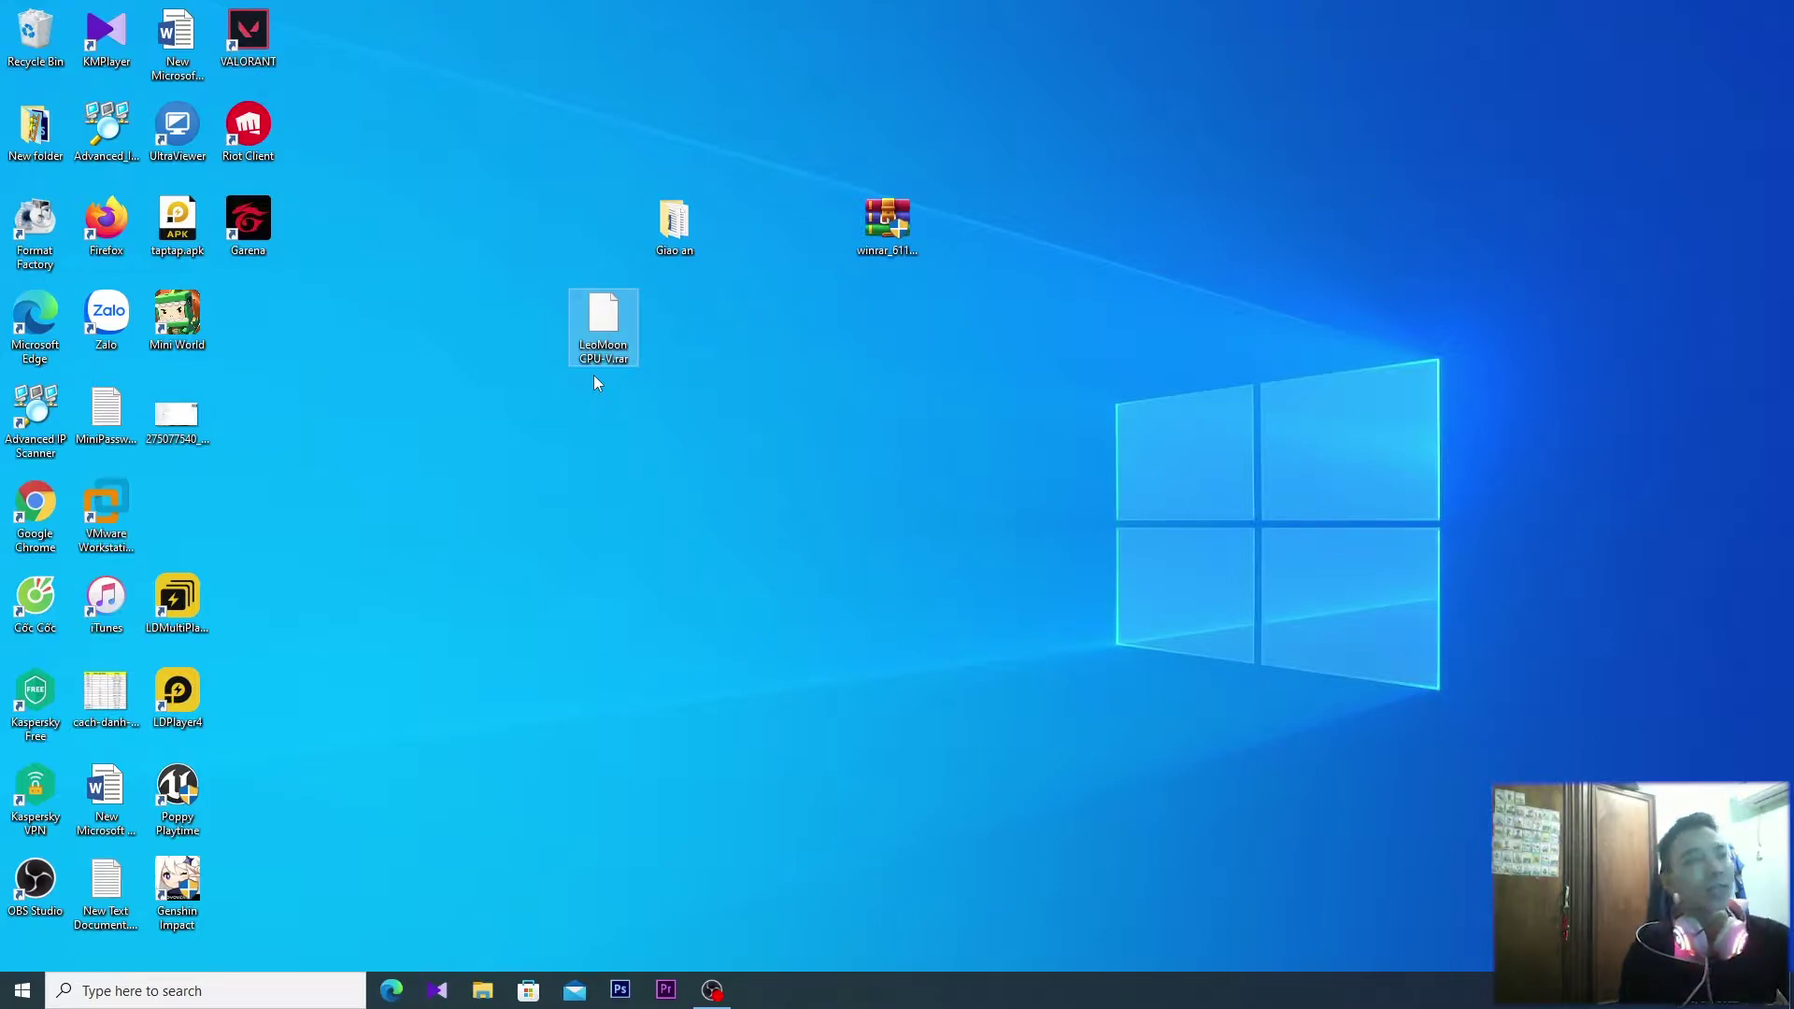
pyautogui.moveTo(627, 342); pyautogui.dragTo(769, 248)
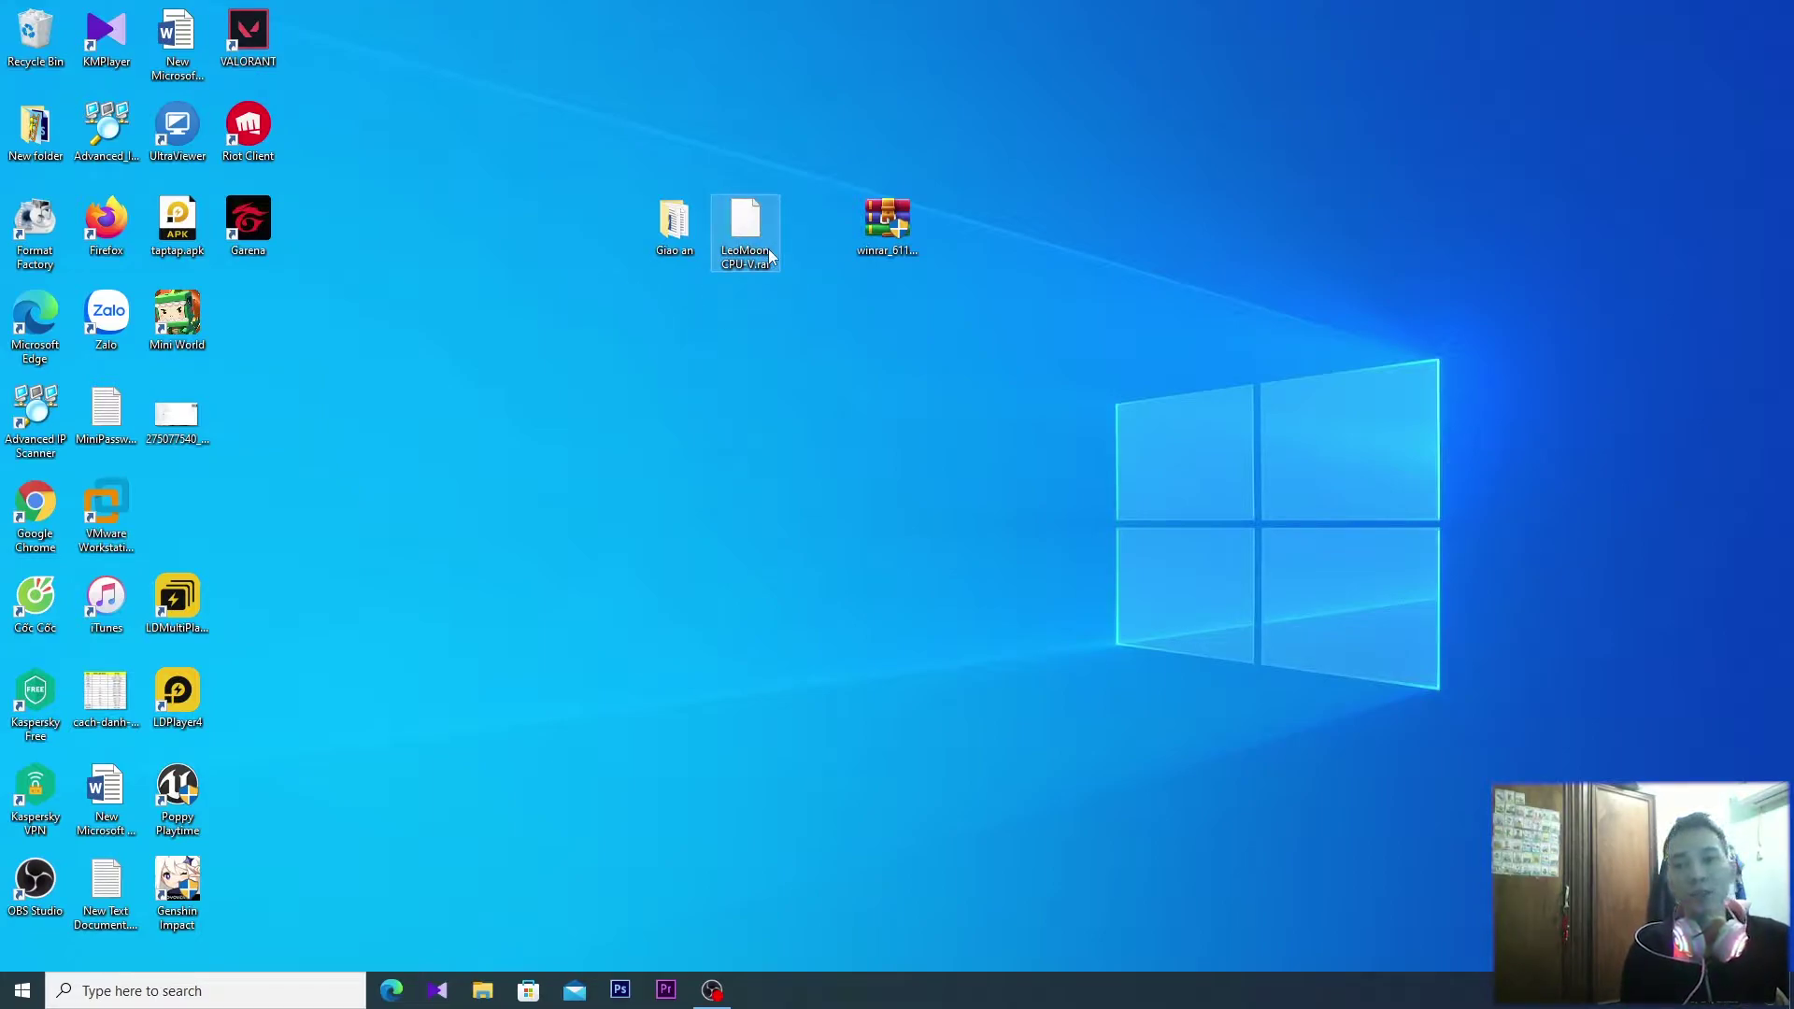
pyautogui.click(902, 233)
pyautogui.moveTo(903, 233)
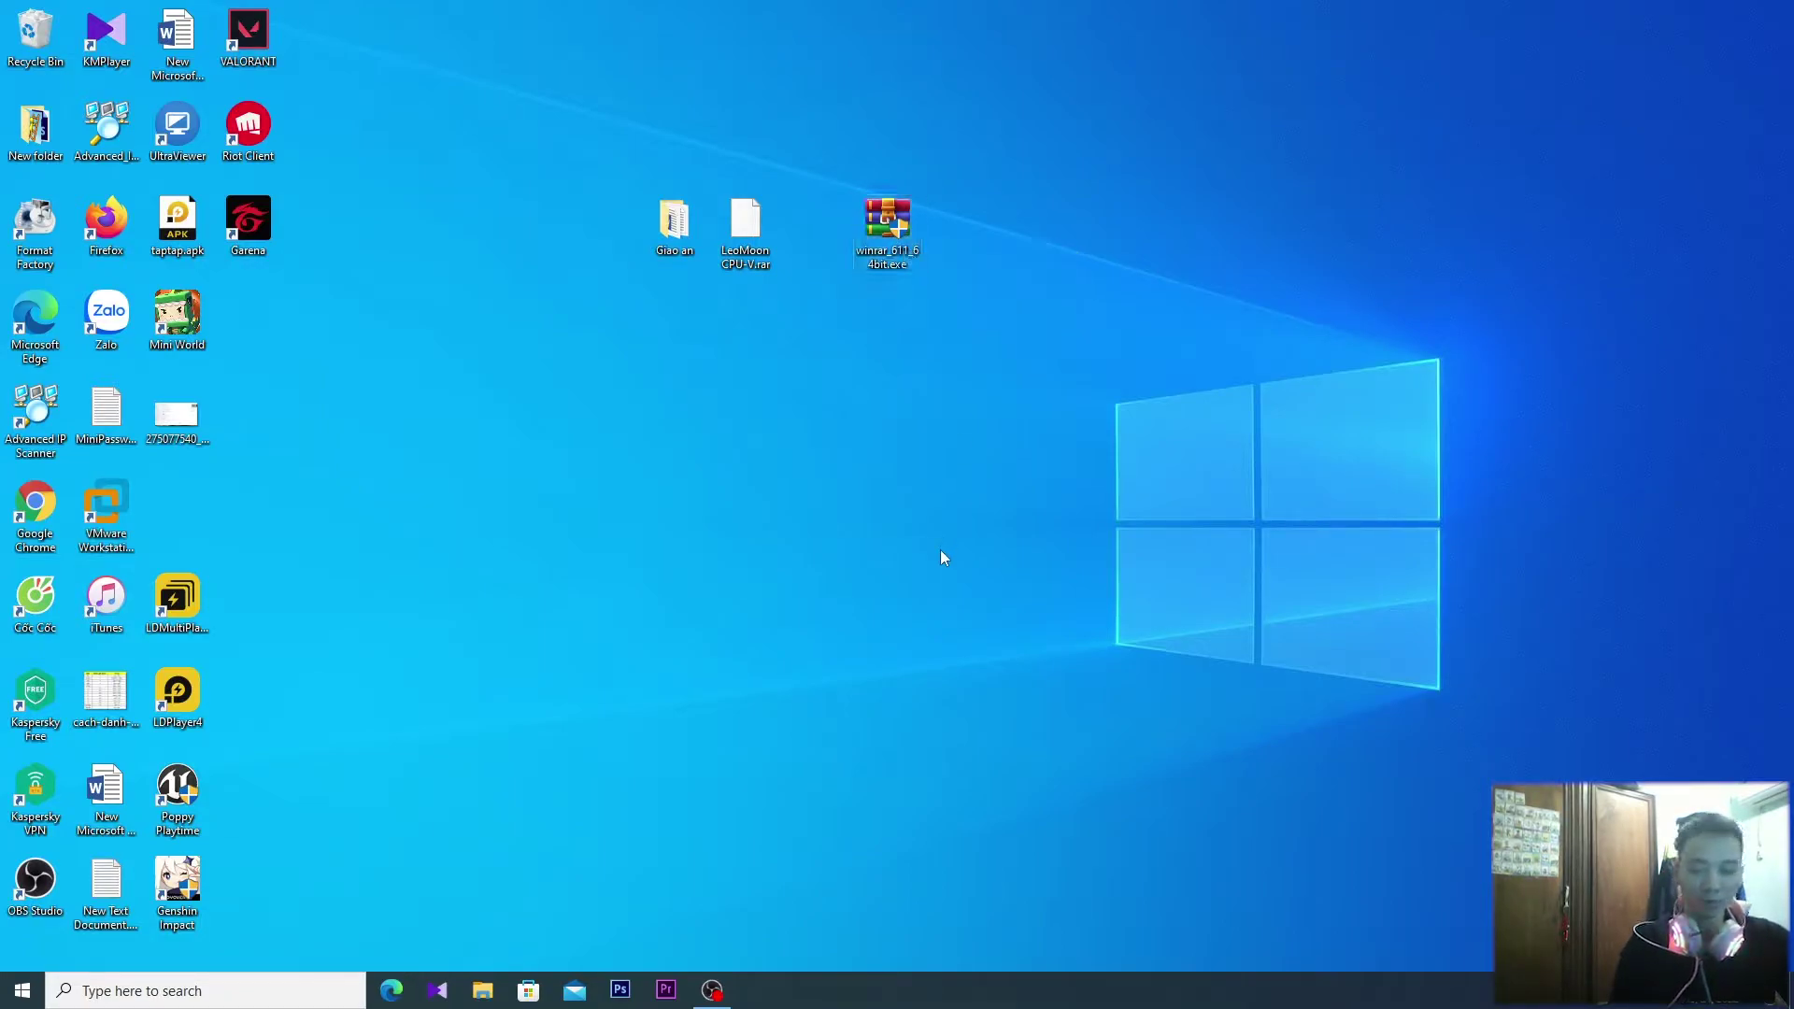
pyautogui.click(482, 990)
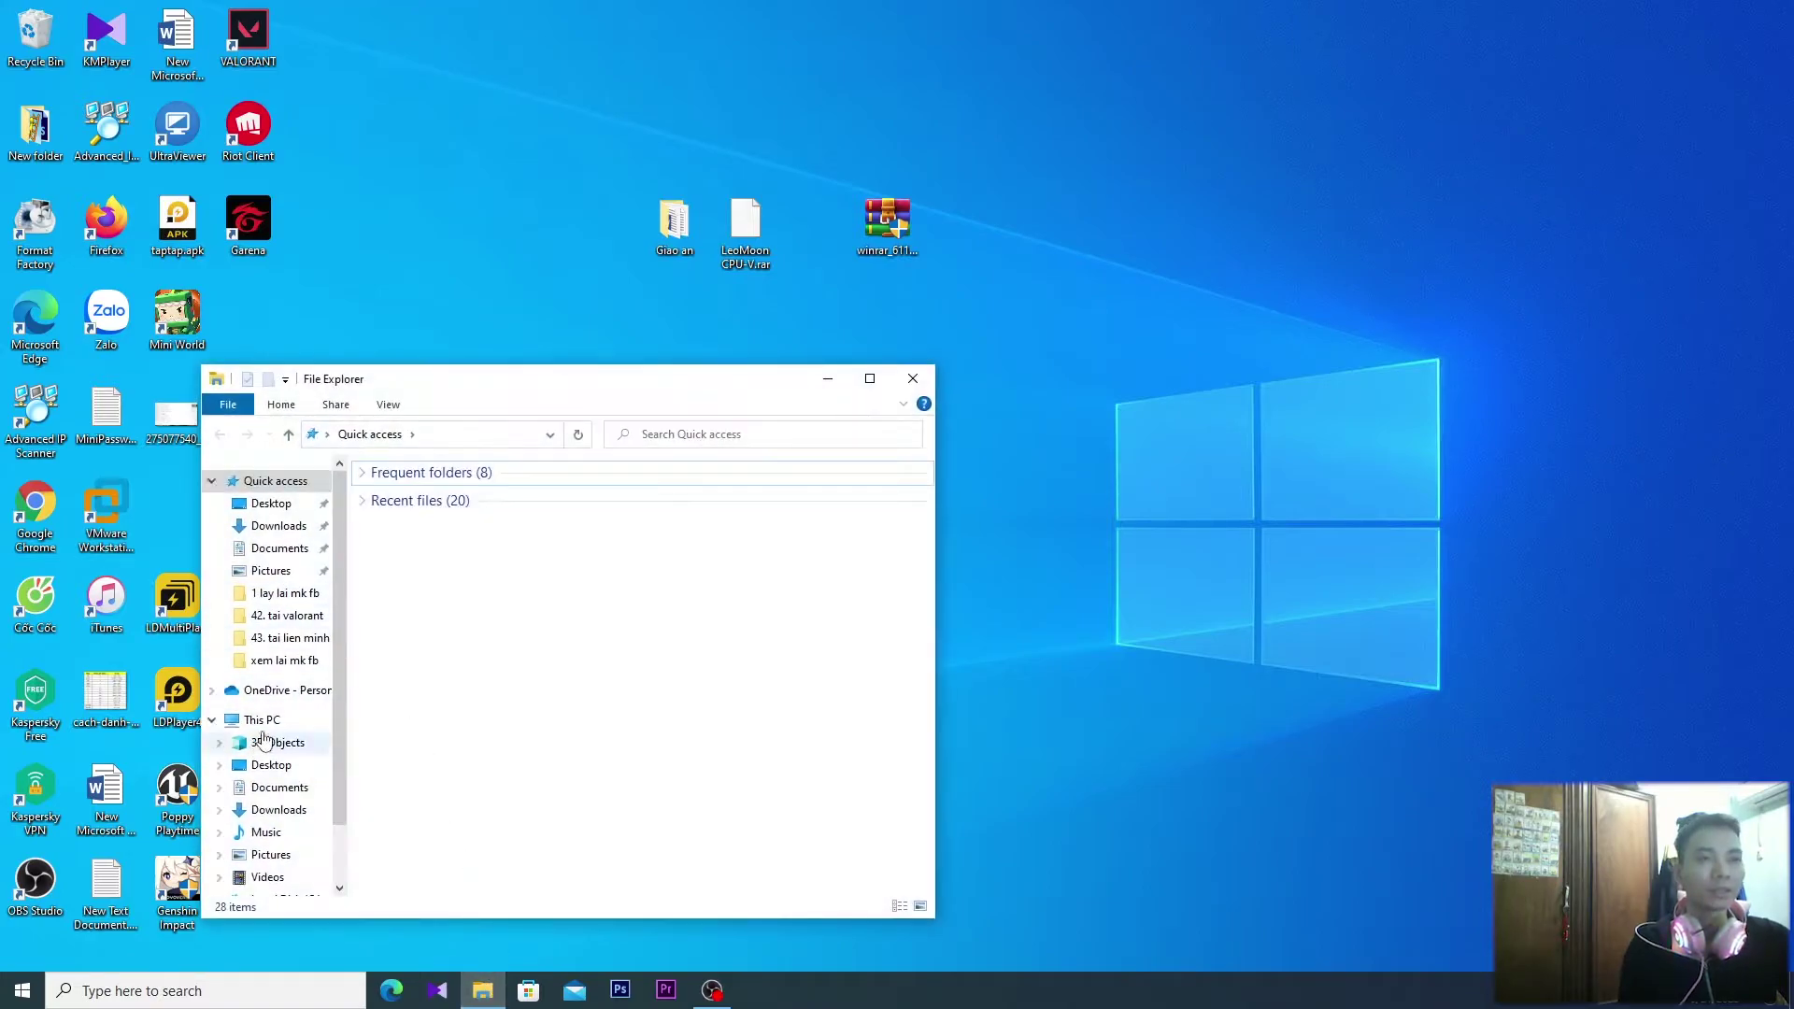
pyautogui.rightClick(264, 729)
pyautogui.click(329, 708)
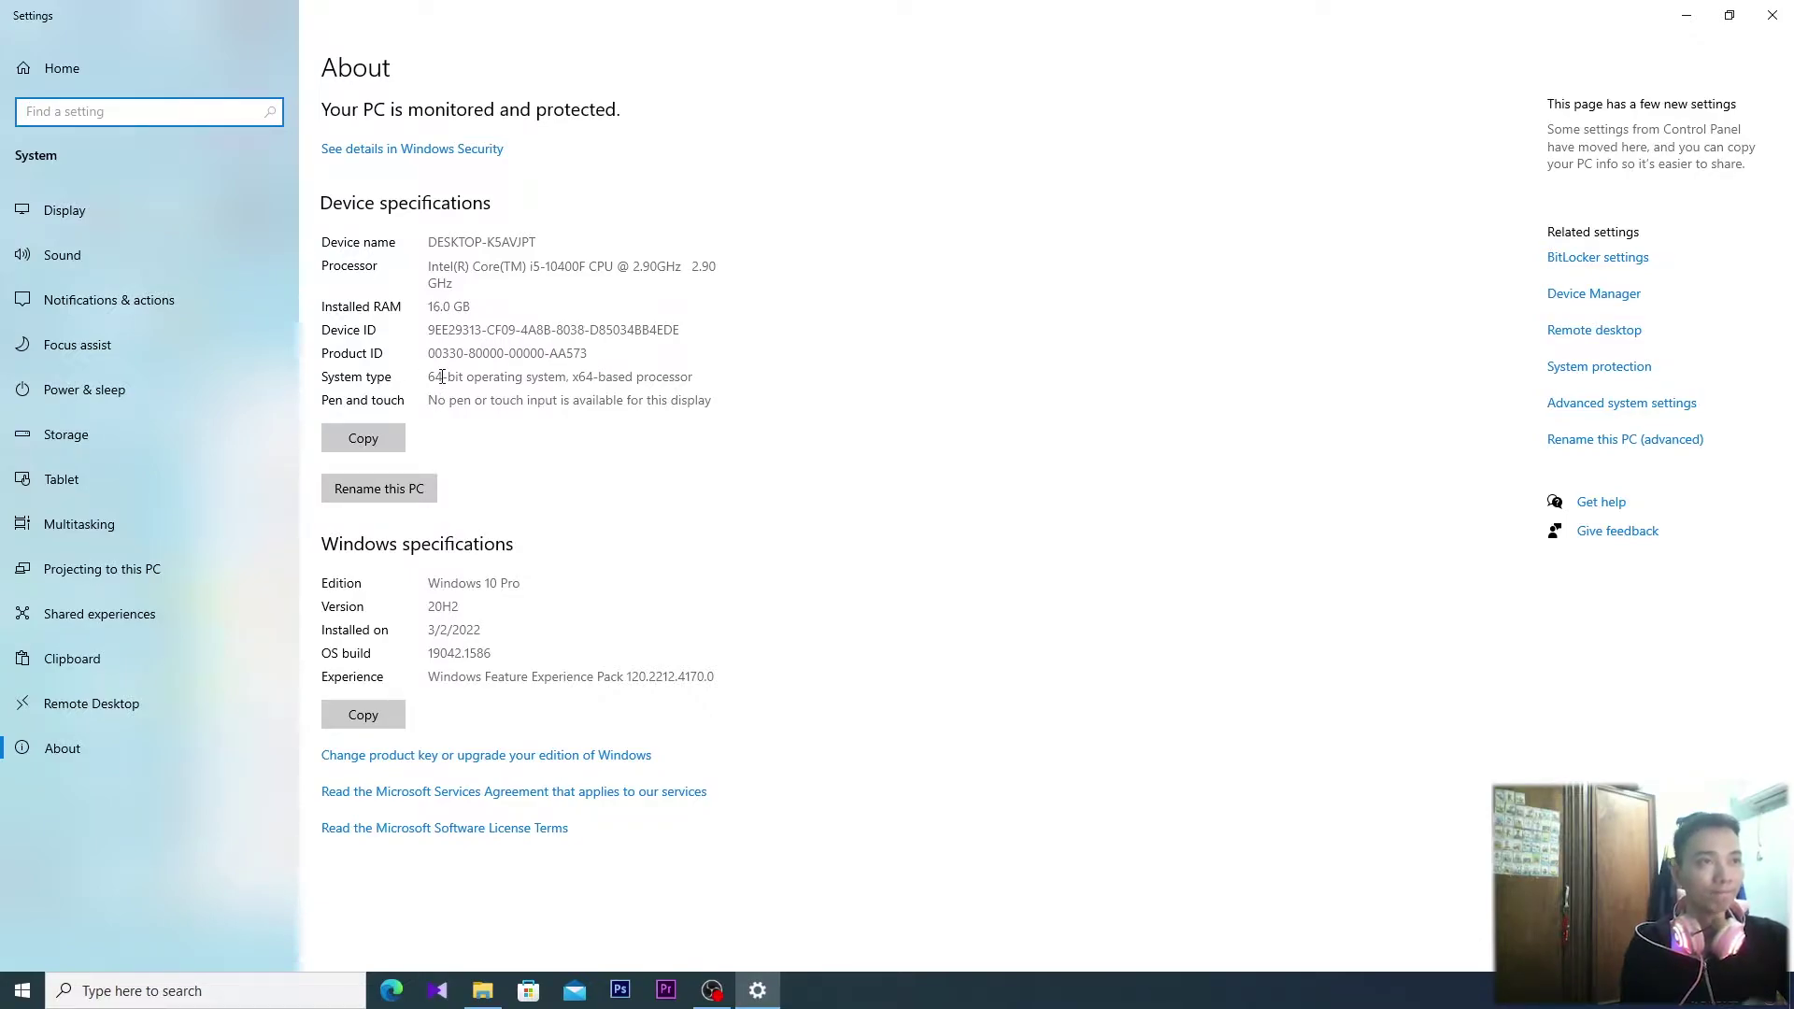
pyautogui.moveTo(442, 377); pyautogui.dragTo(427, 379)
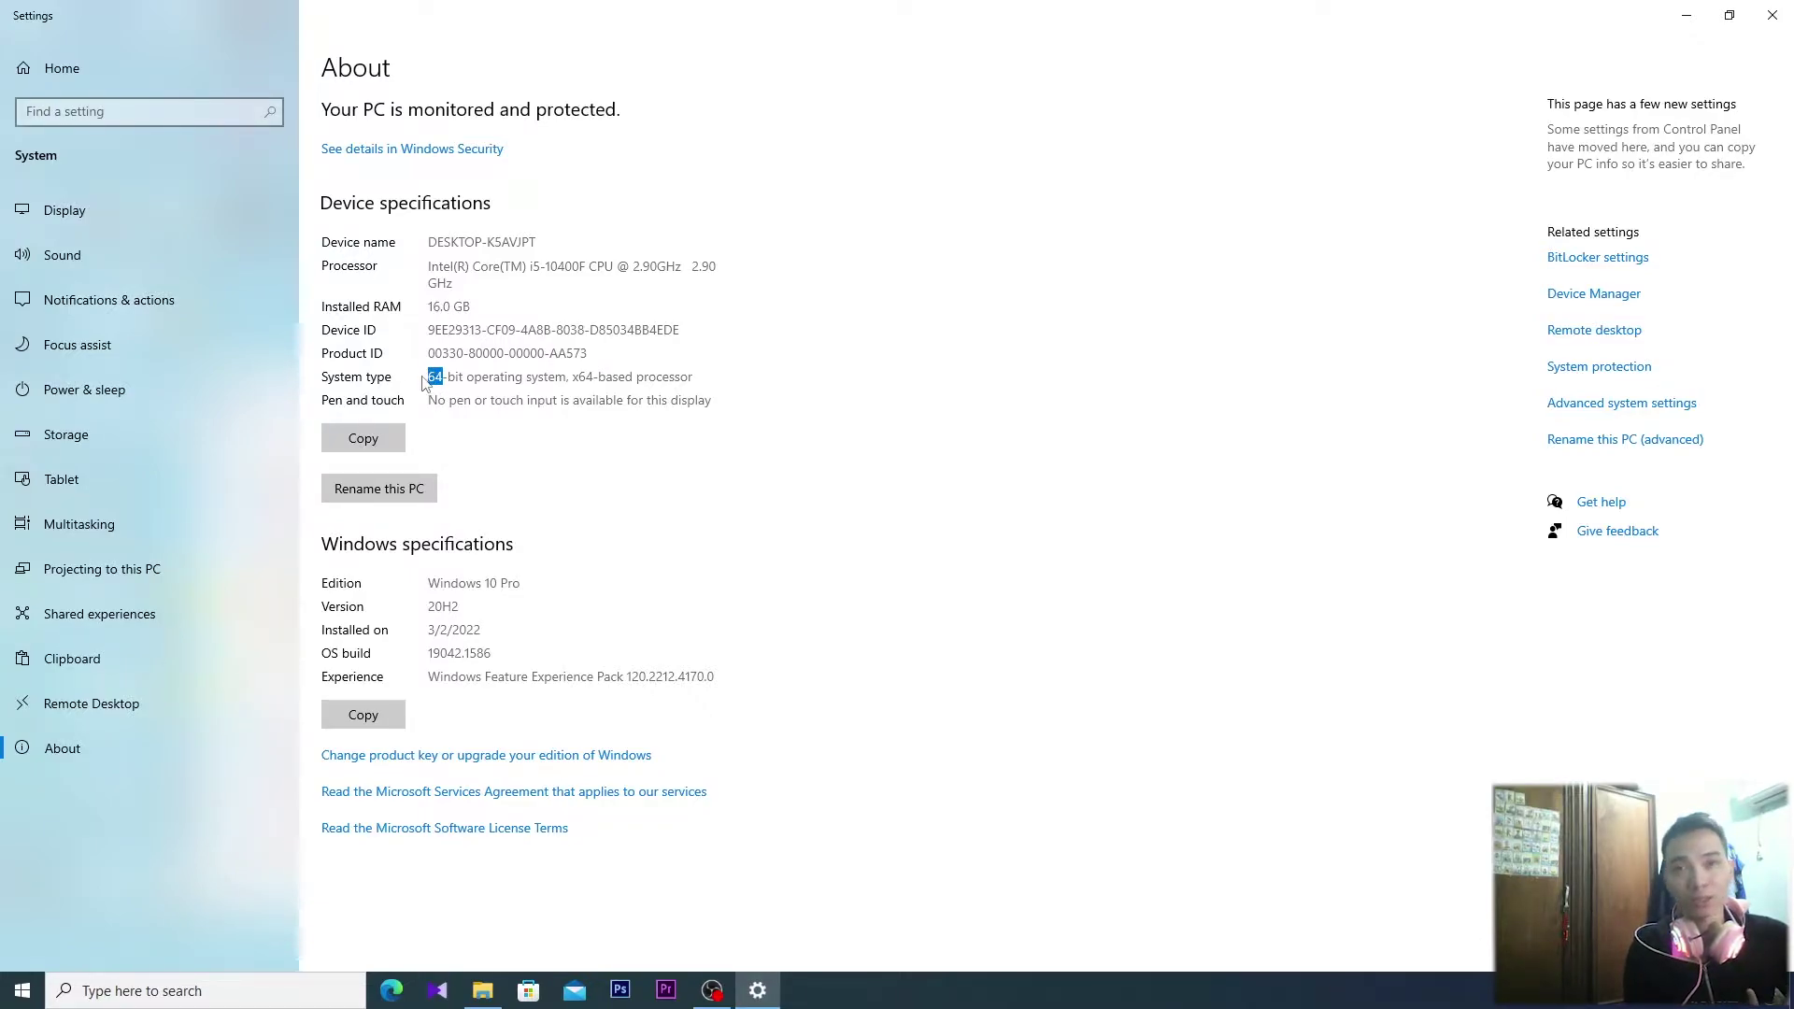
pyautogui.click(1773, 15)
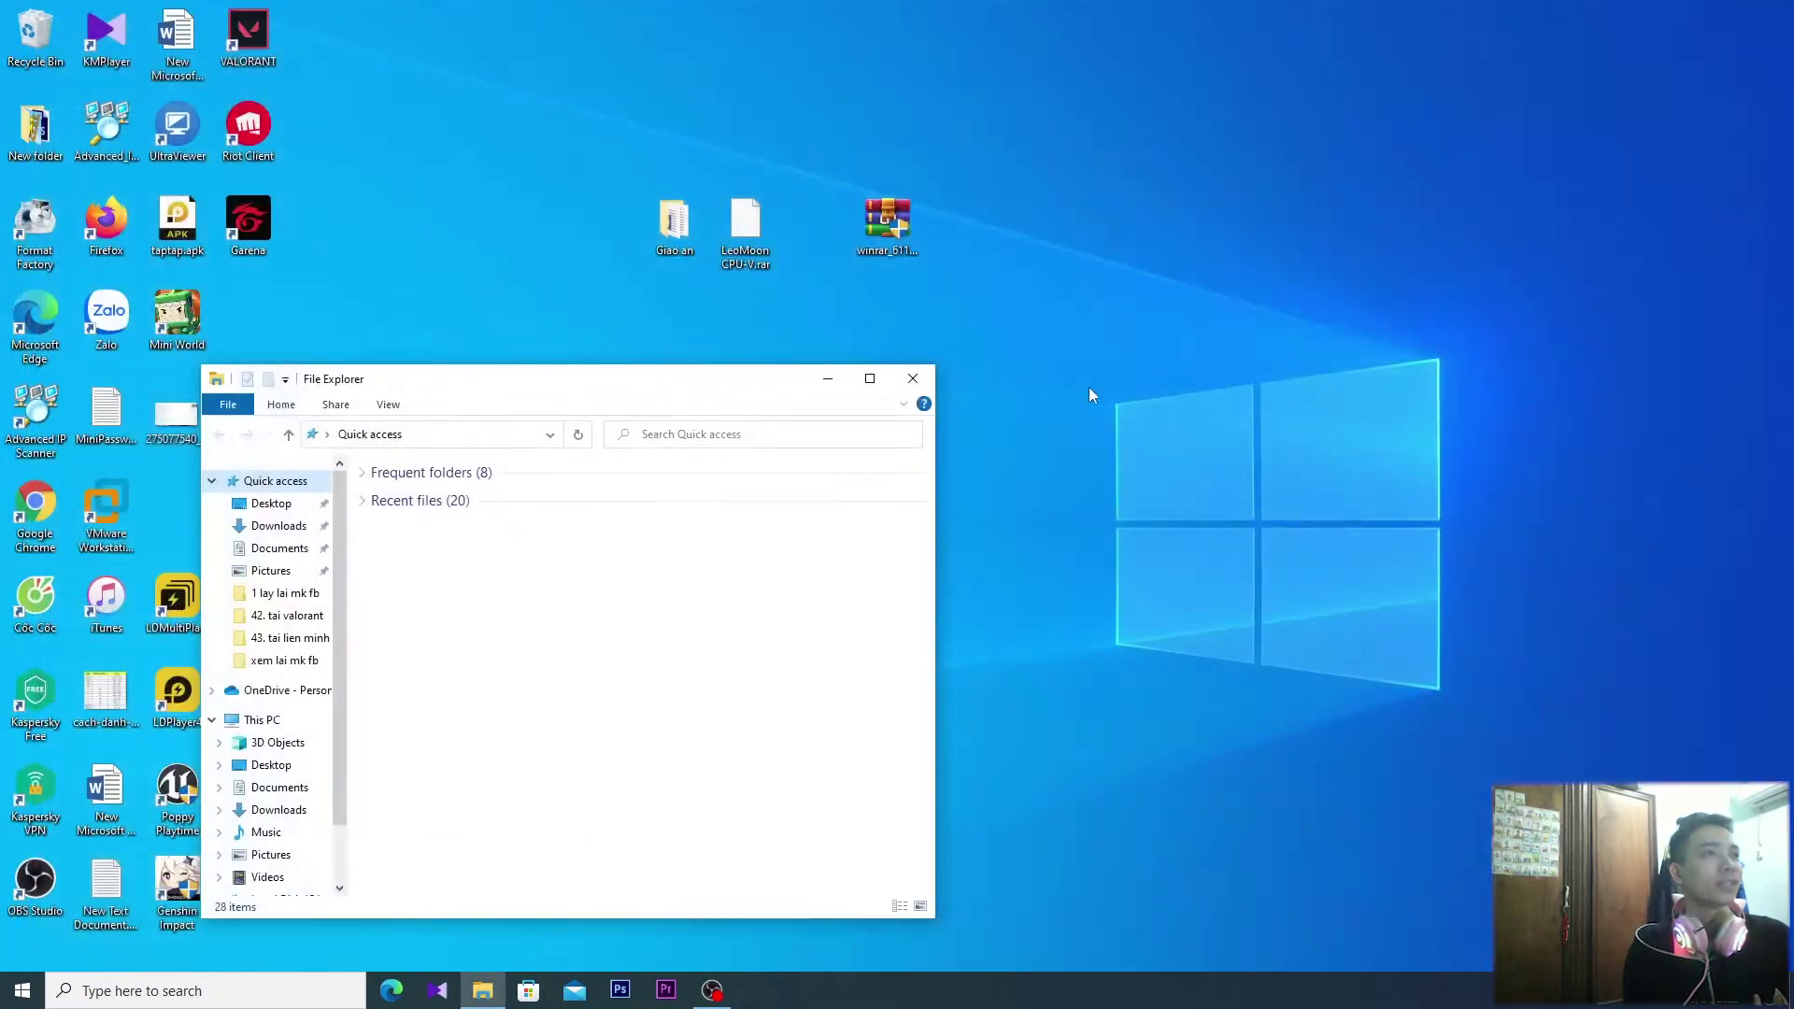
pyautogui.click(914, 380)
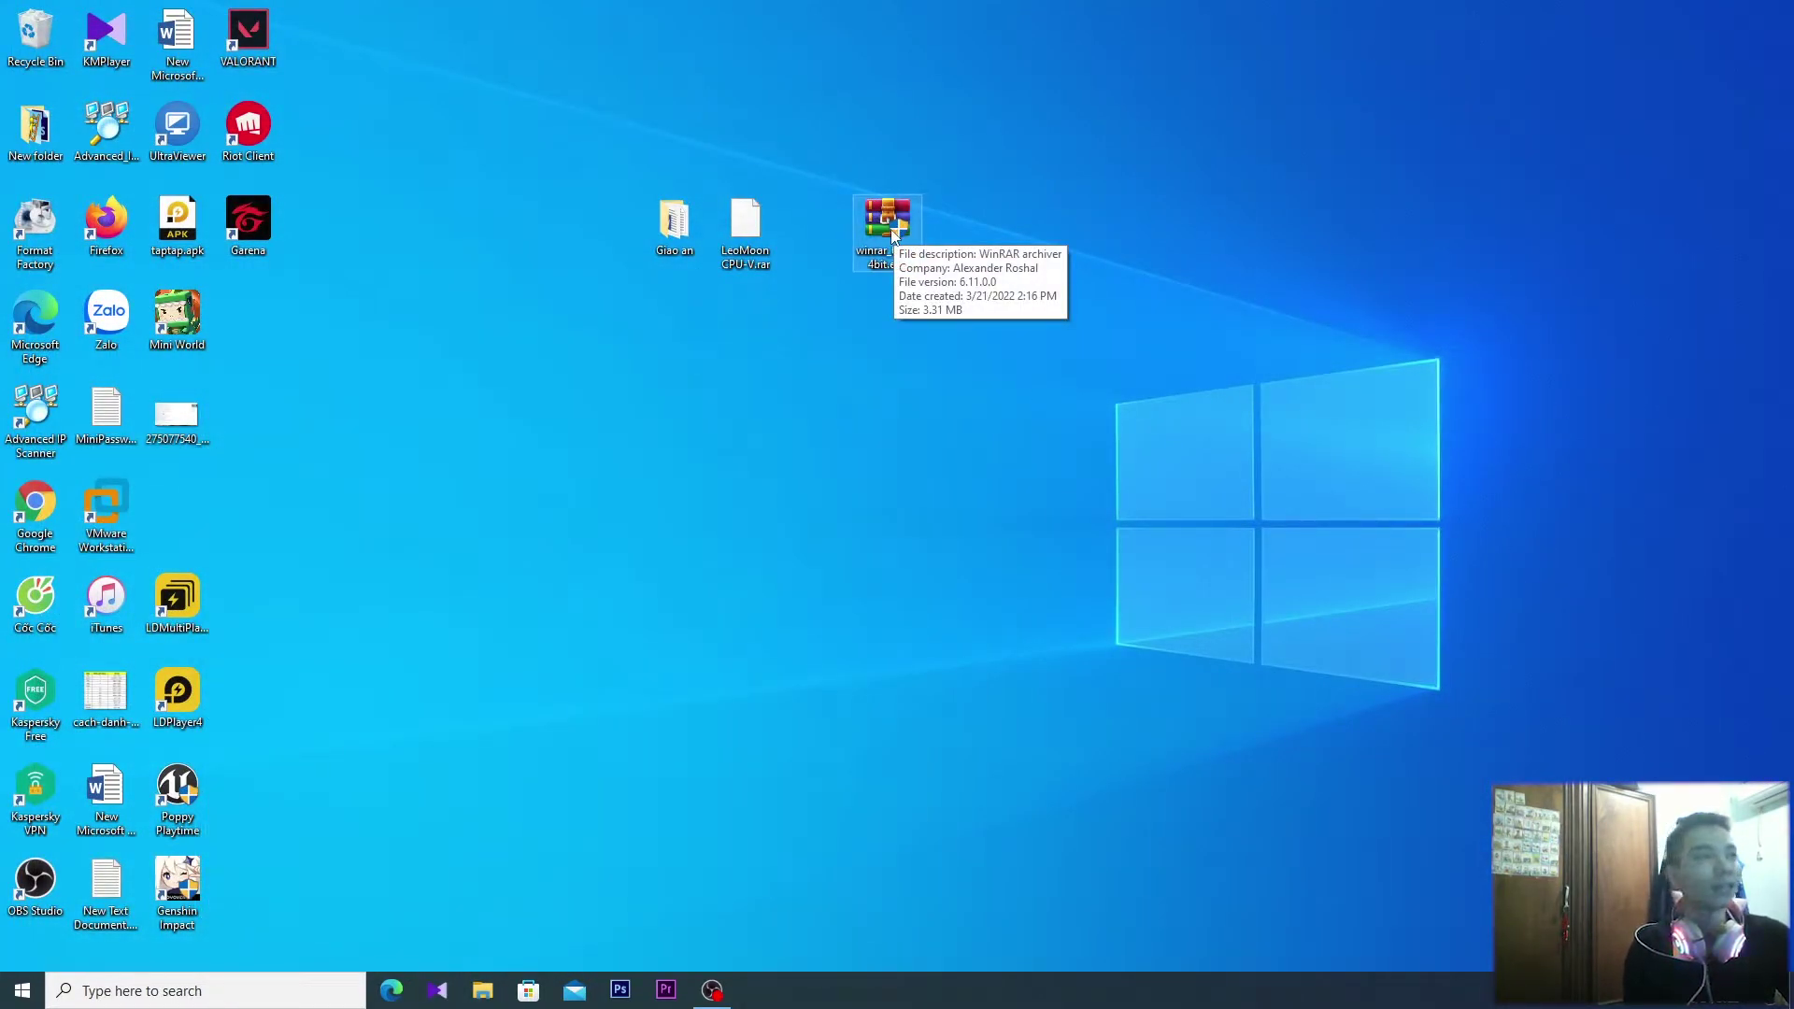
# Run winrar_611_64bit.exe, finish the WinRAR 6.11 setup, and close its program folder window
pyautogui.doubleClick(899, 226)
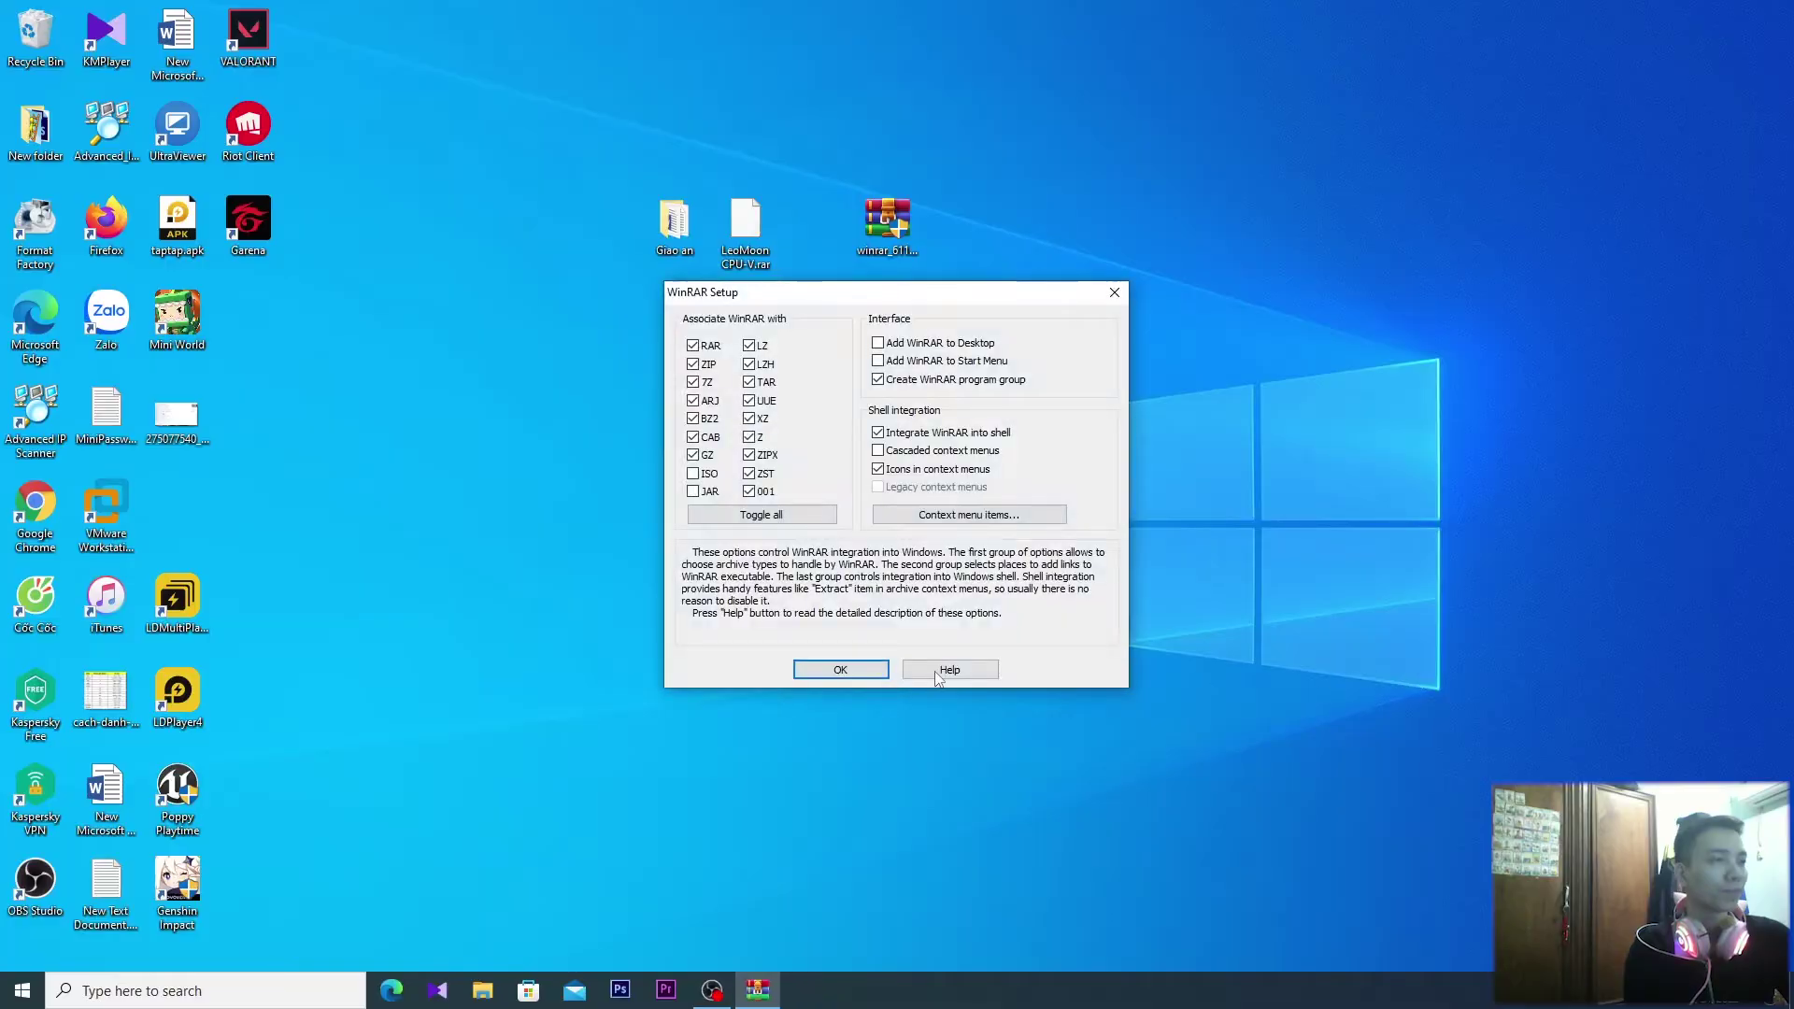
pyautogui.click(871, 671)
pyautogui.click(876, 673)
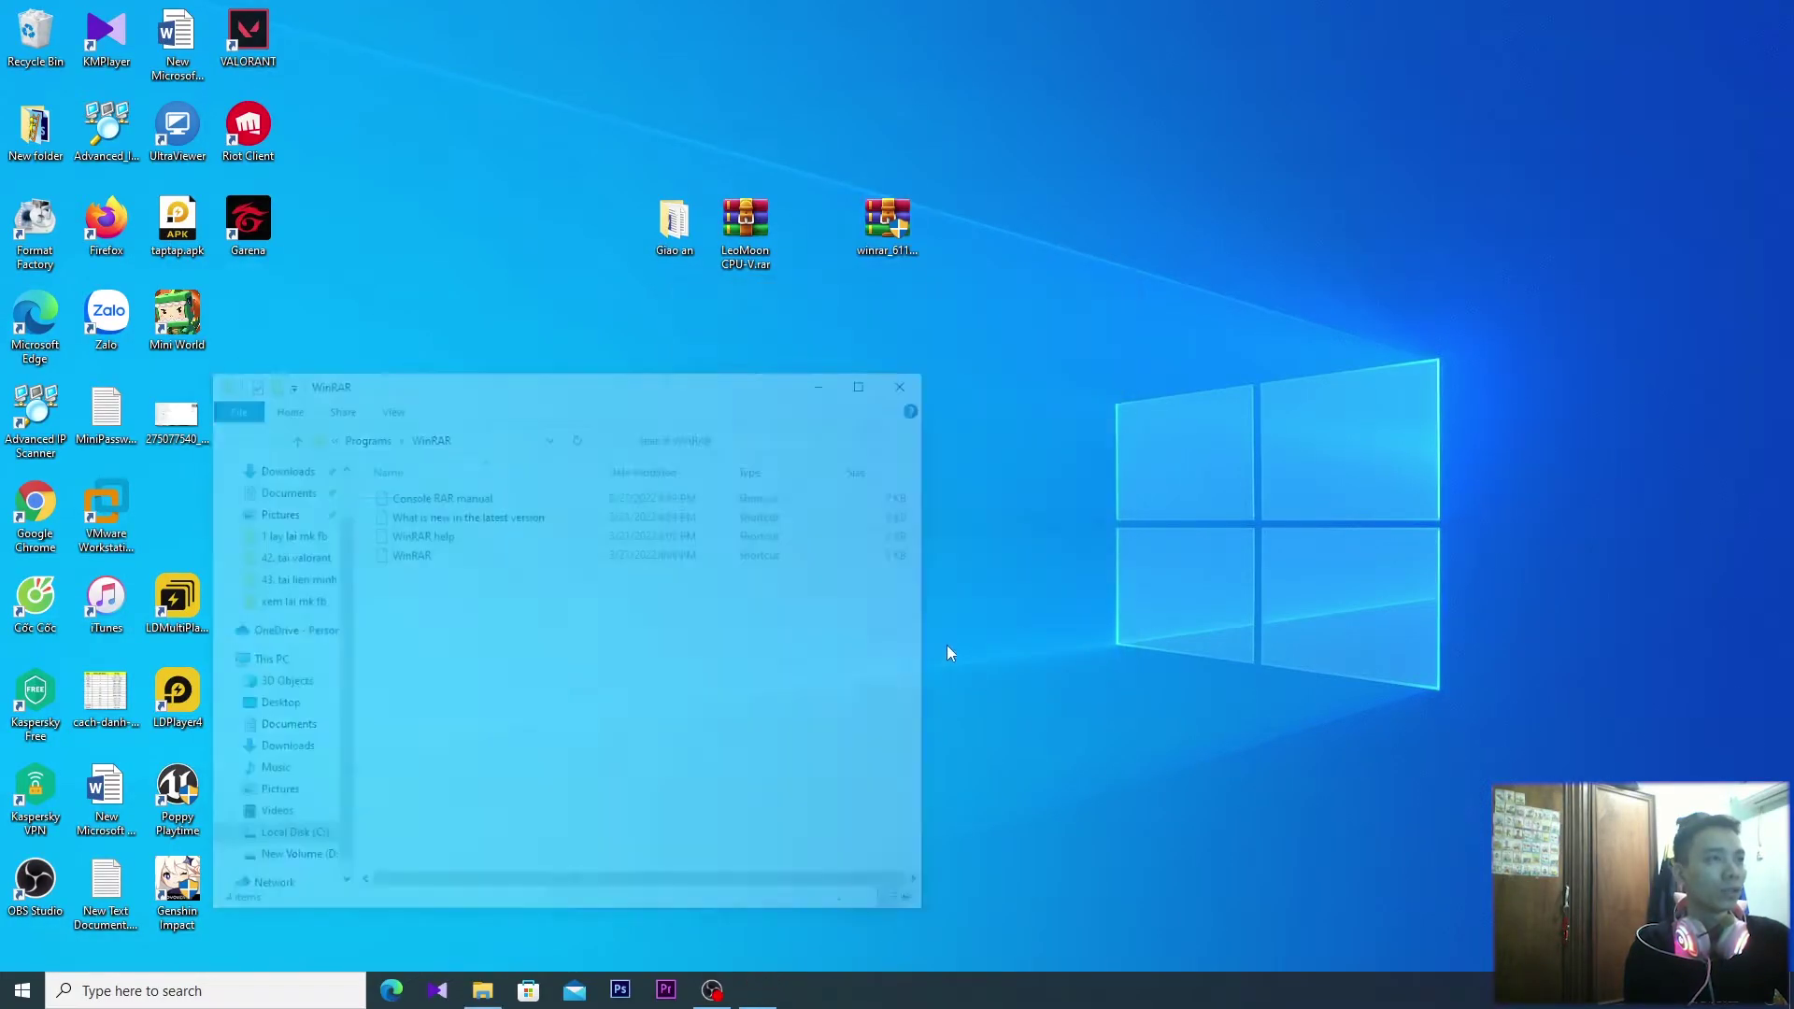
pyautogui.click(922, 379)
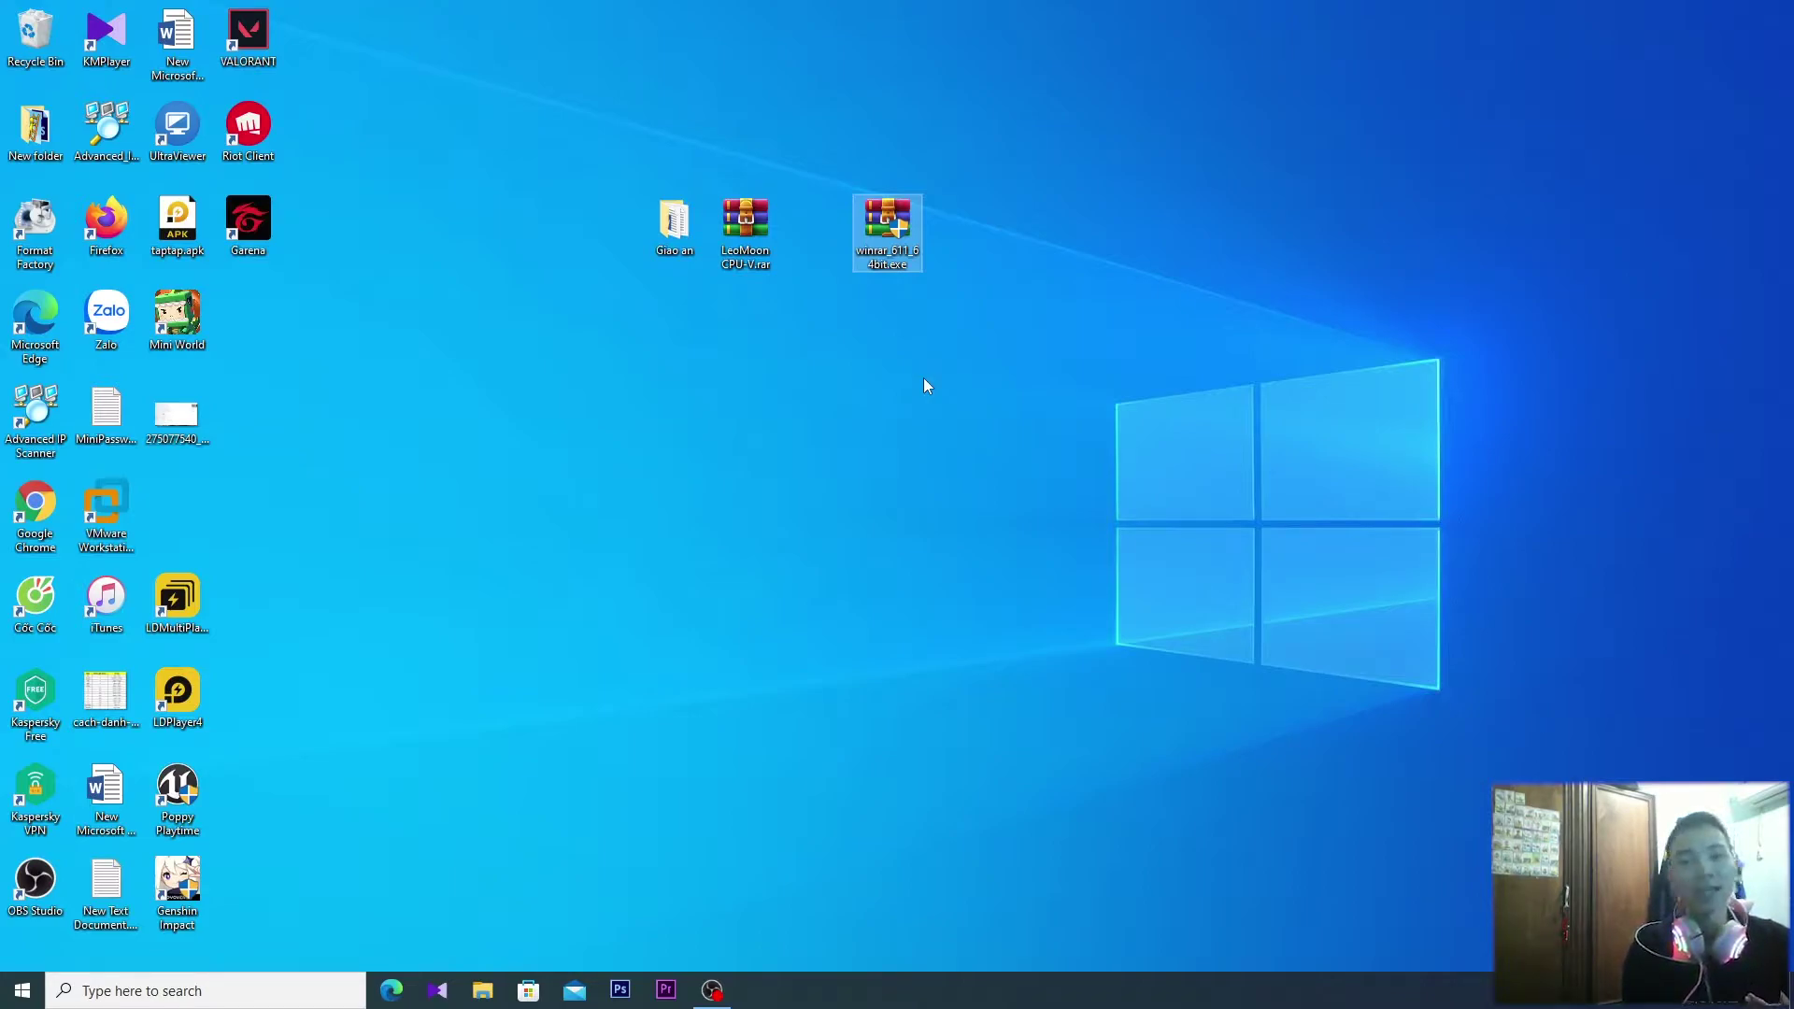
# Group the installer and LeoMoon CPU-V.rar at the upper right, shift Giao an right, and open it
pyautogui.moveTo(885, 232); pyautogui.dragTo(1240, 136)
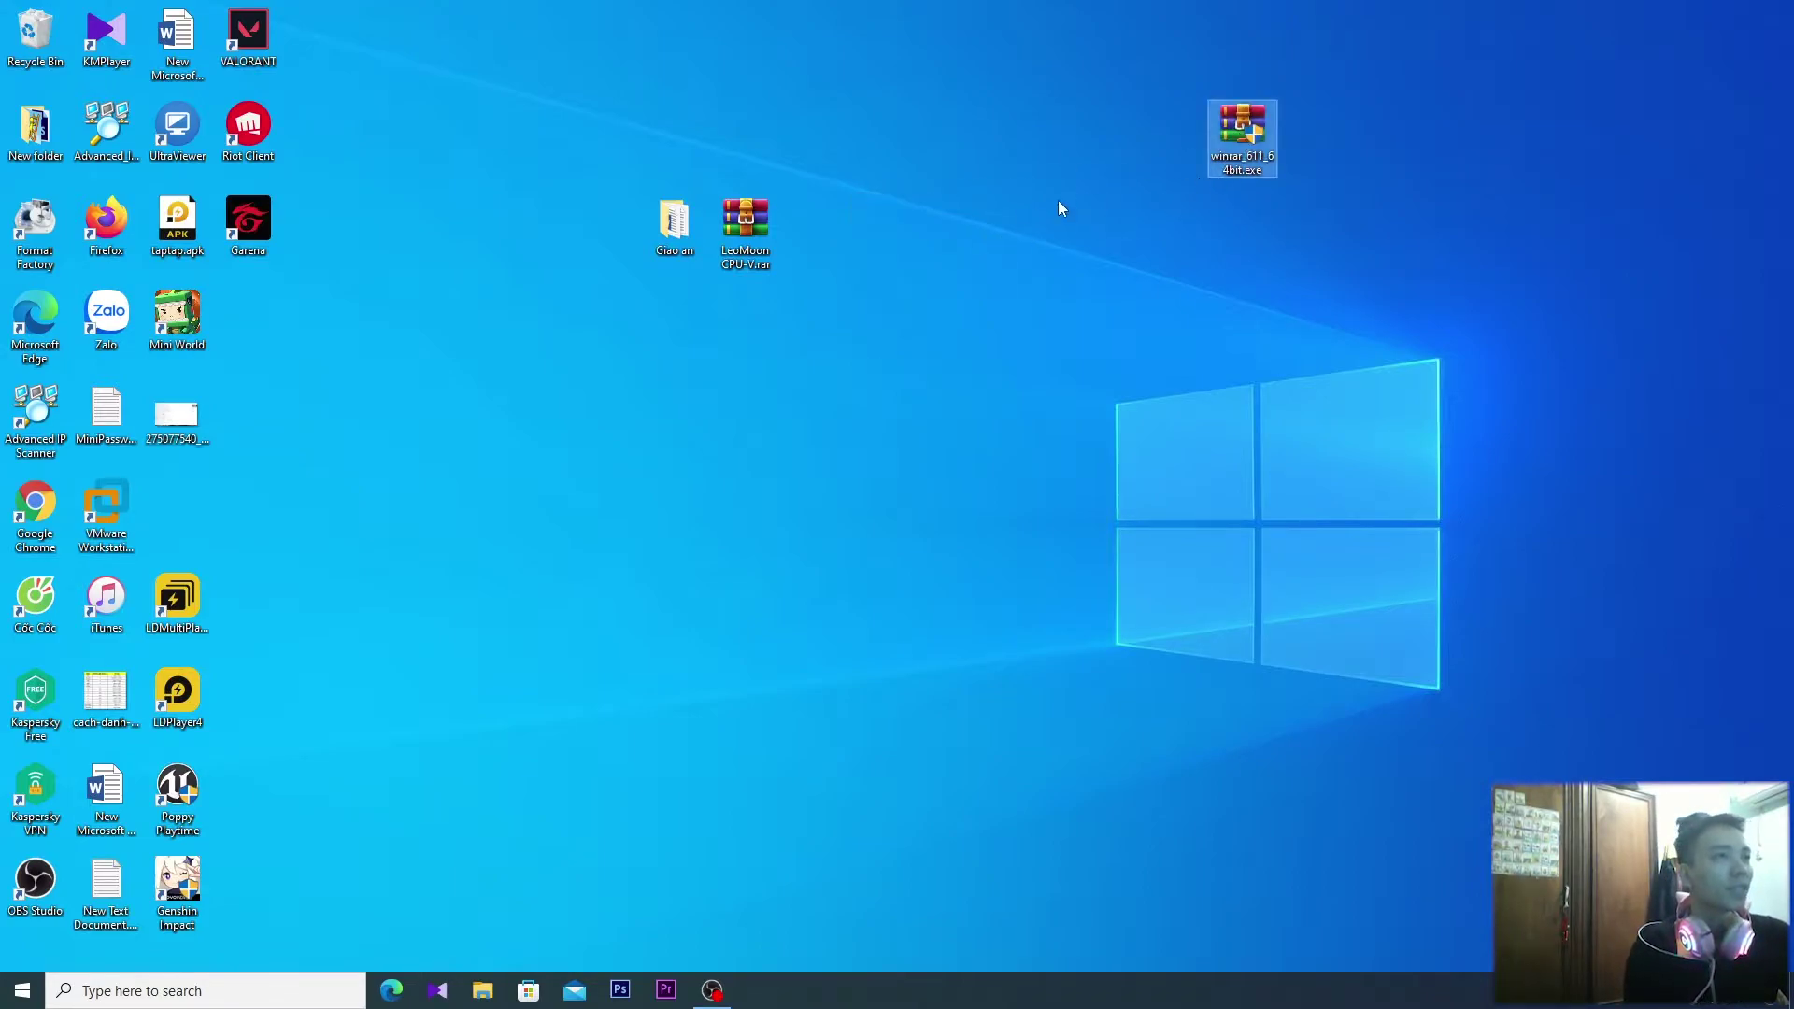
pyautogui.moveTo(759, 221); pyautogui.dragTo(1178, 143)
pyautogui.moveTo(698, 196); pyautogui.dragTo(841, 193)
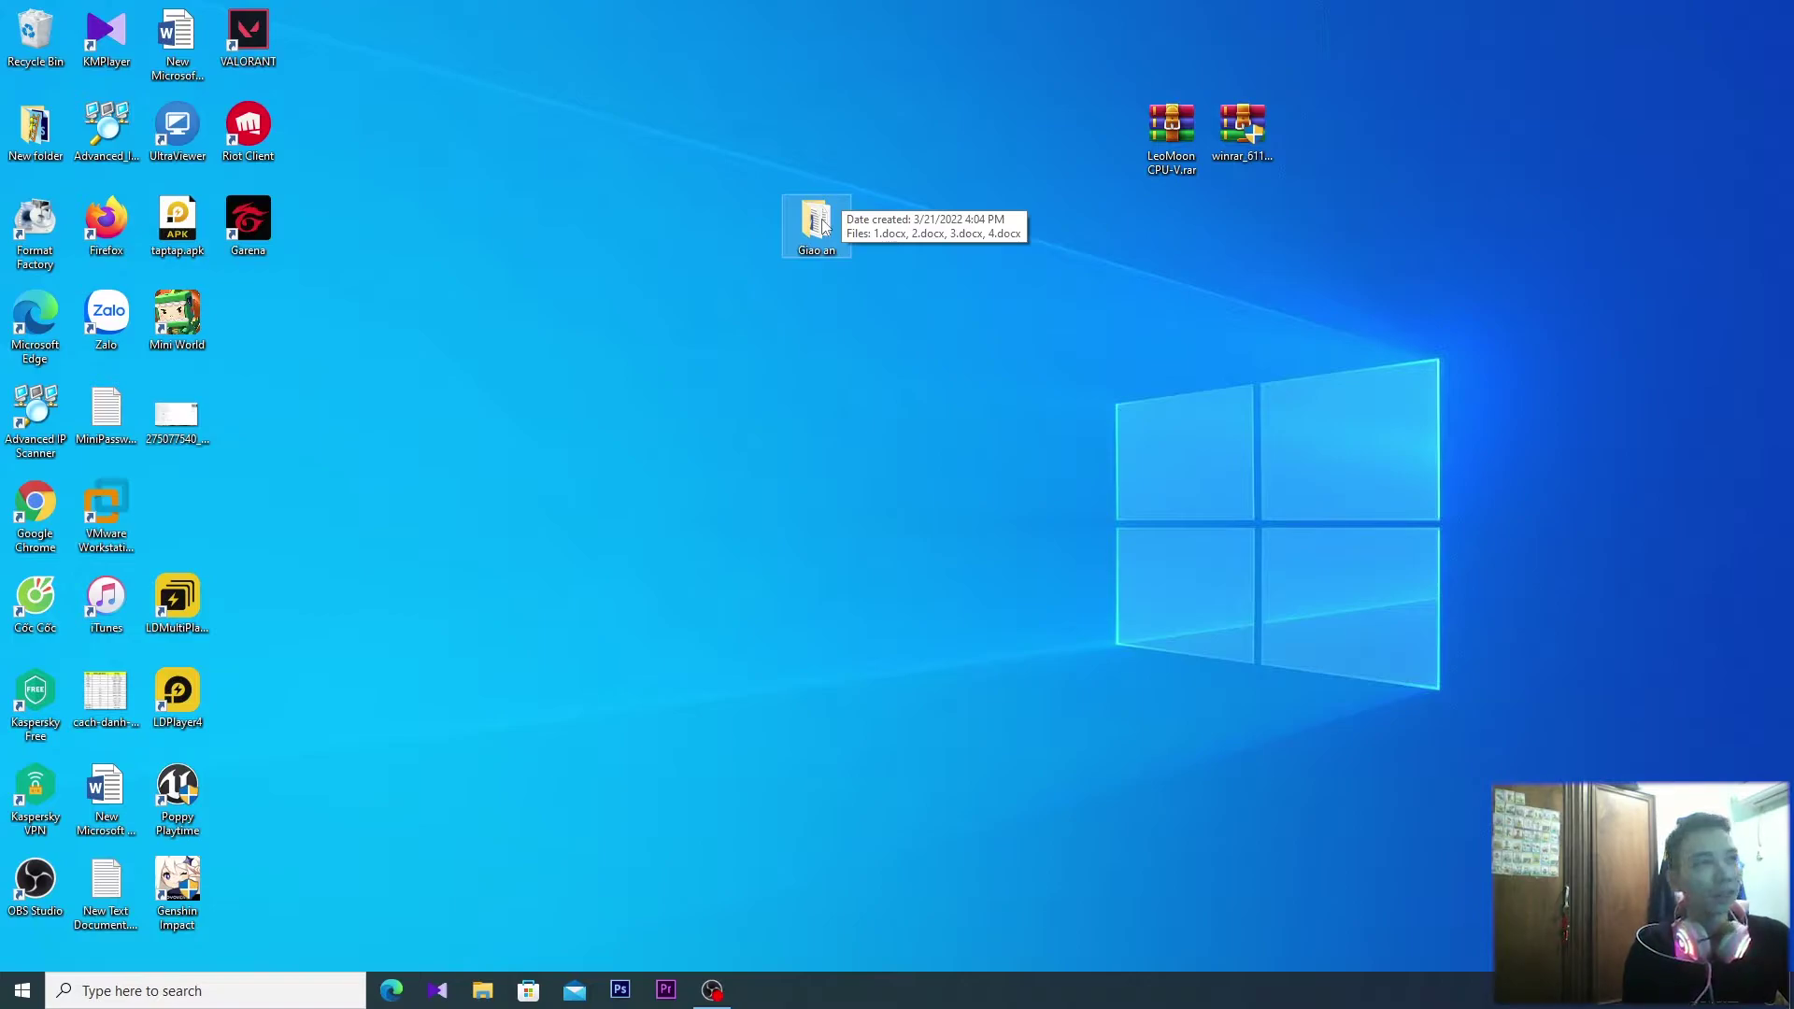
pyautogui.doubleClick(823, 226)
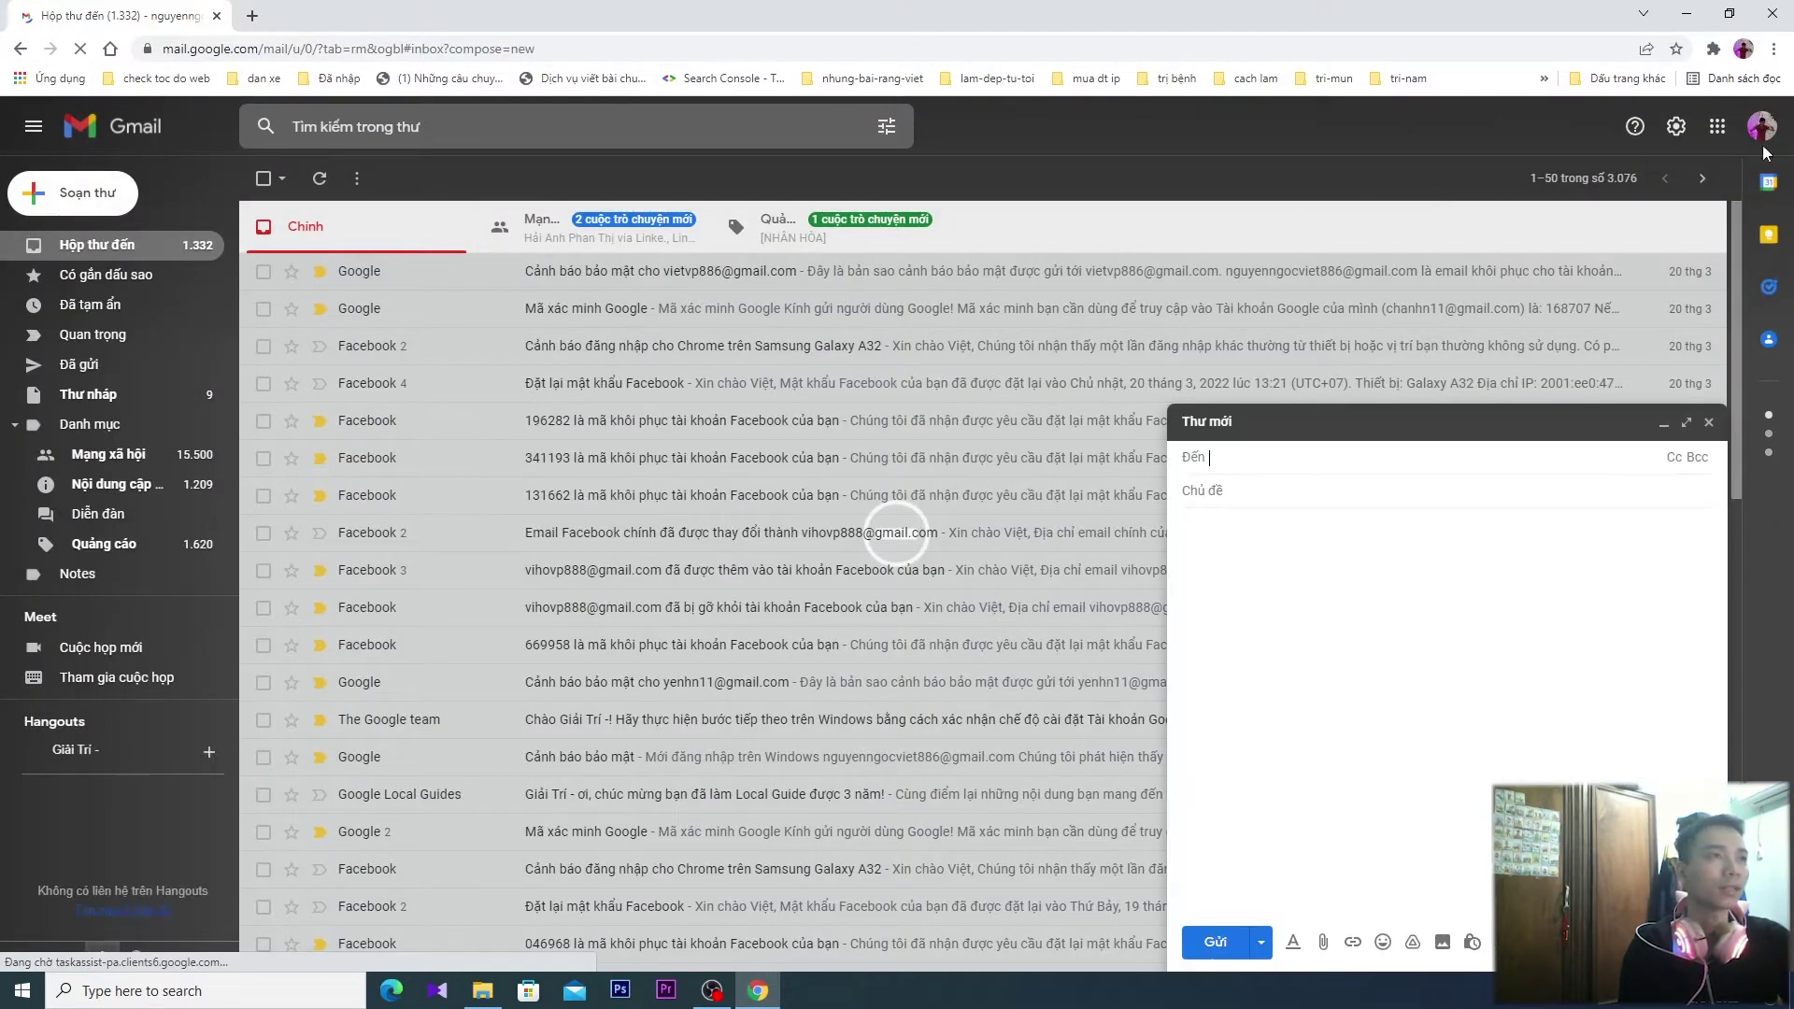
# Try attaching the Giao an folder to a Gmail message, dismiss the refusal, and minimise Gmail
pyautogui.click(1730, 13)
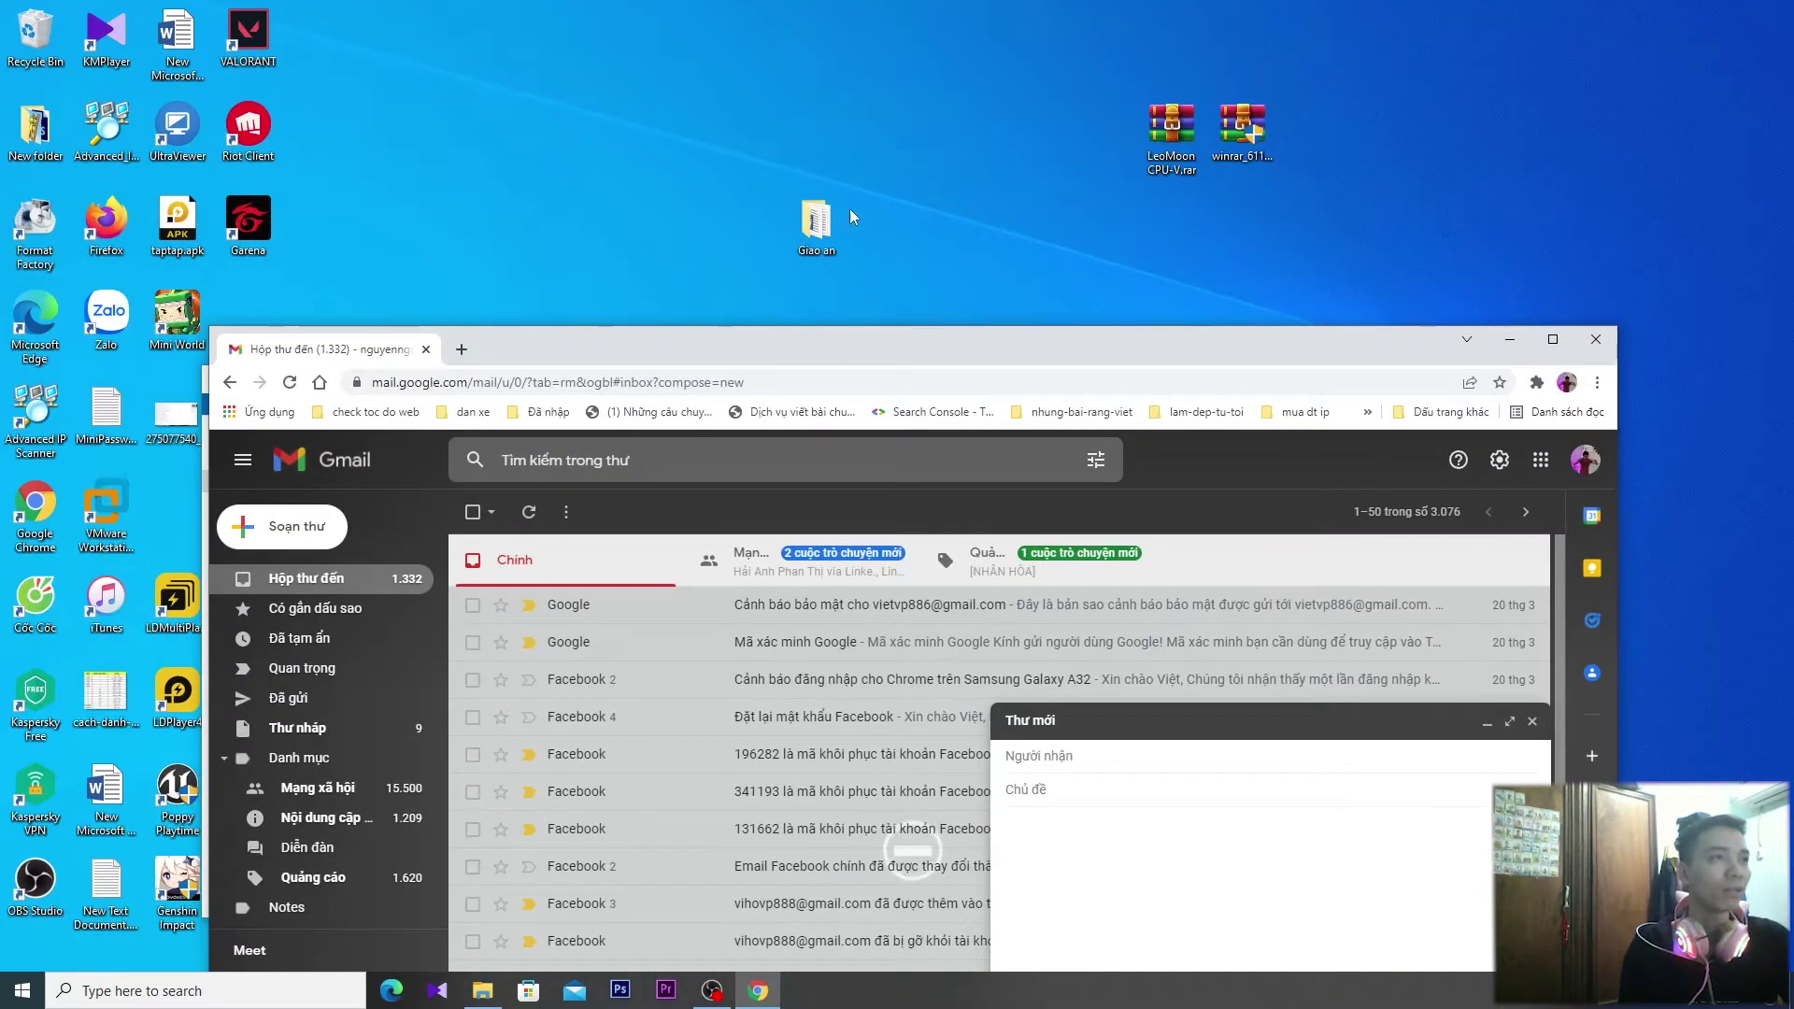
pyautogui.moveTo(818, 221); pyautogui.dragTo(1232, 872)
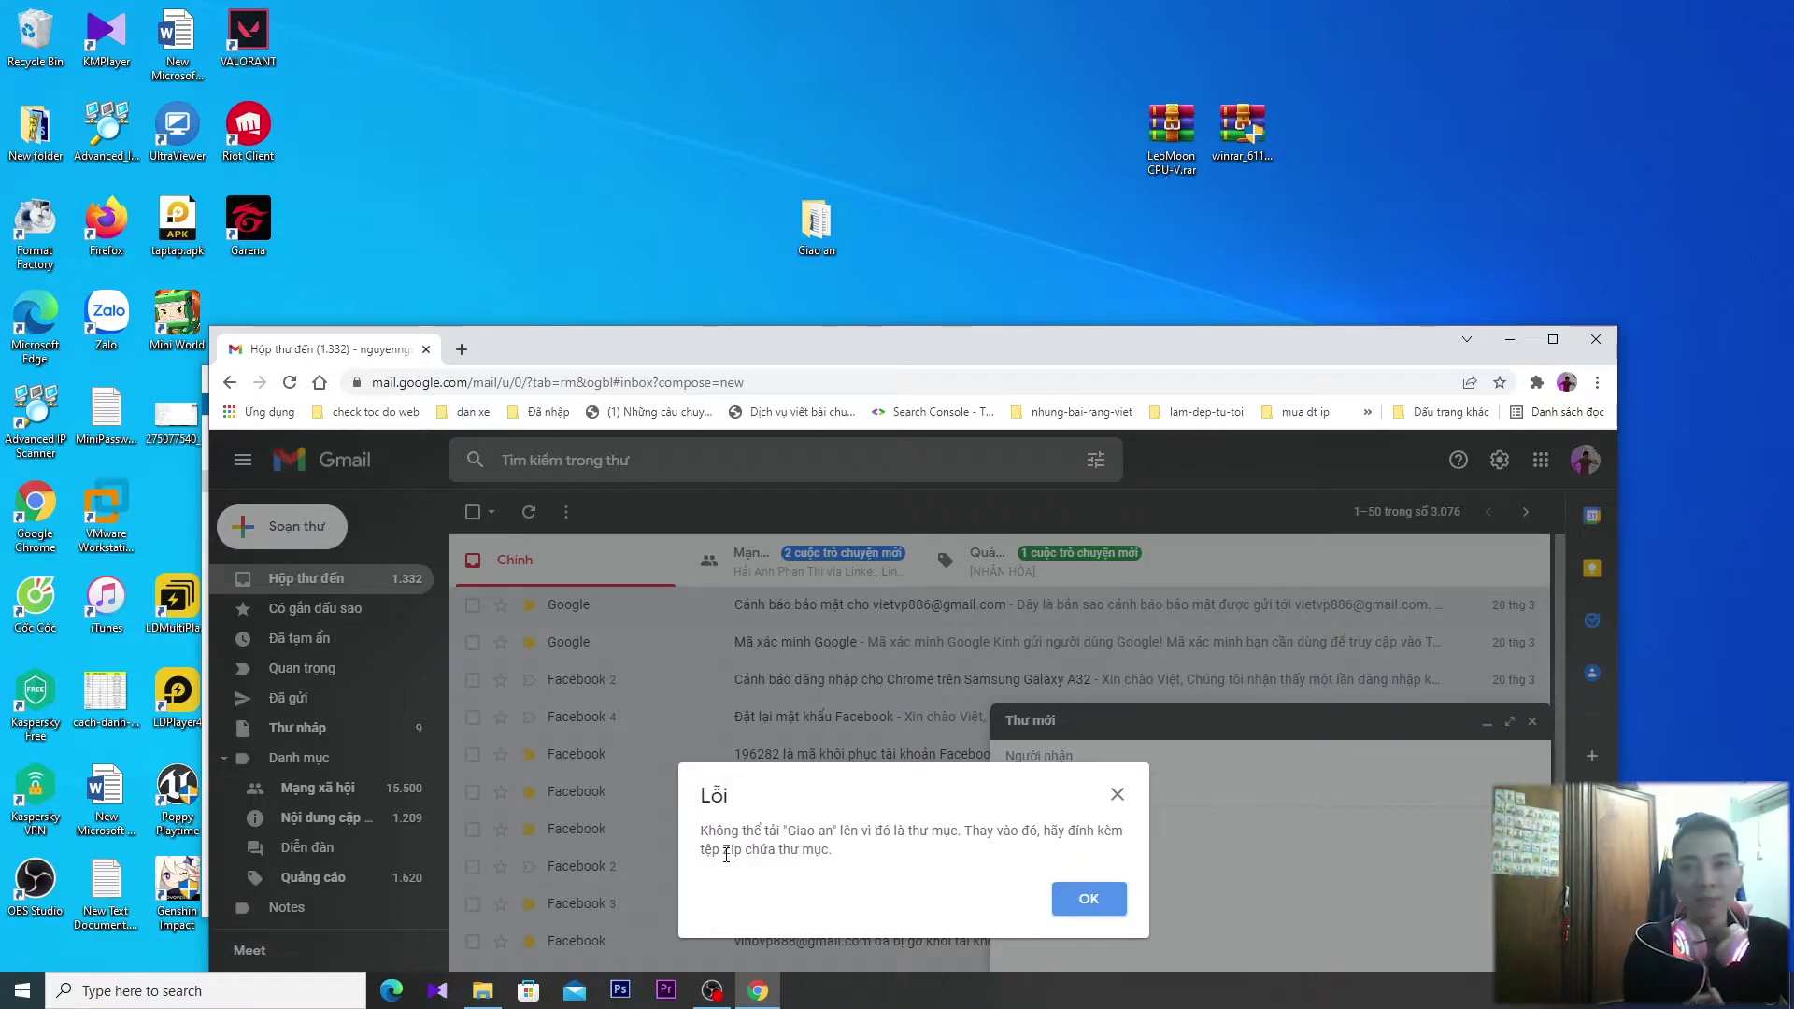
pyautogui.click(1091, 900)
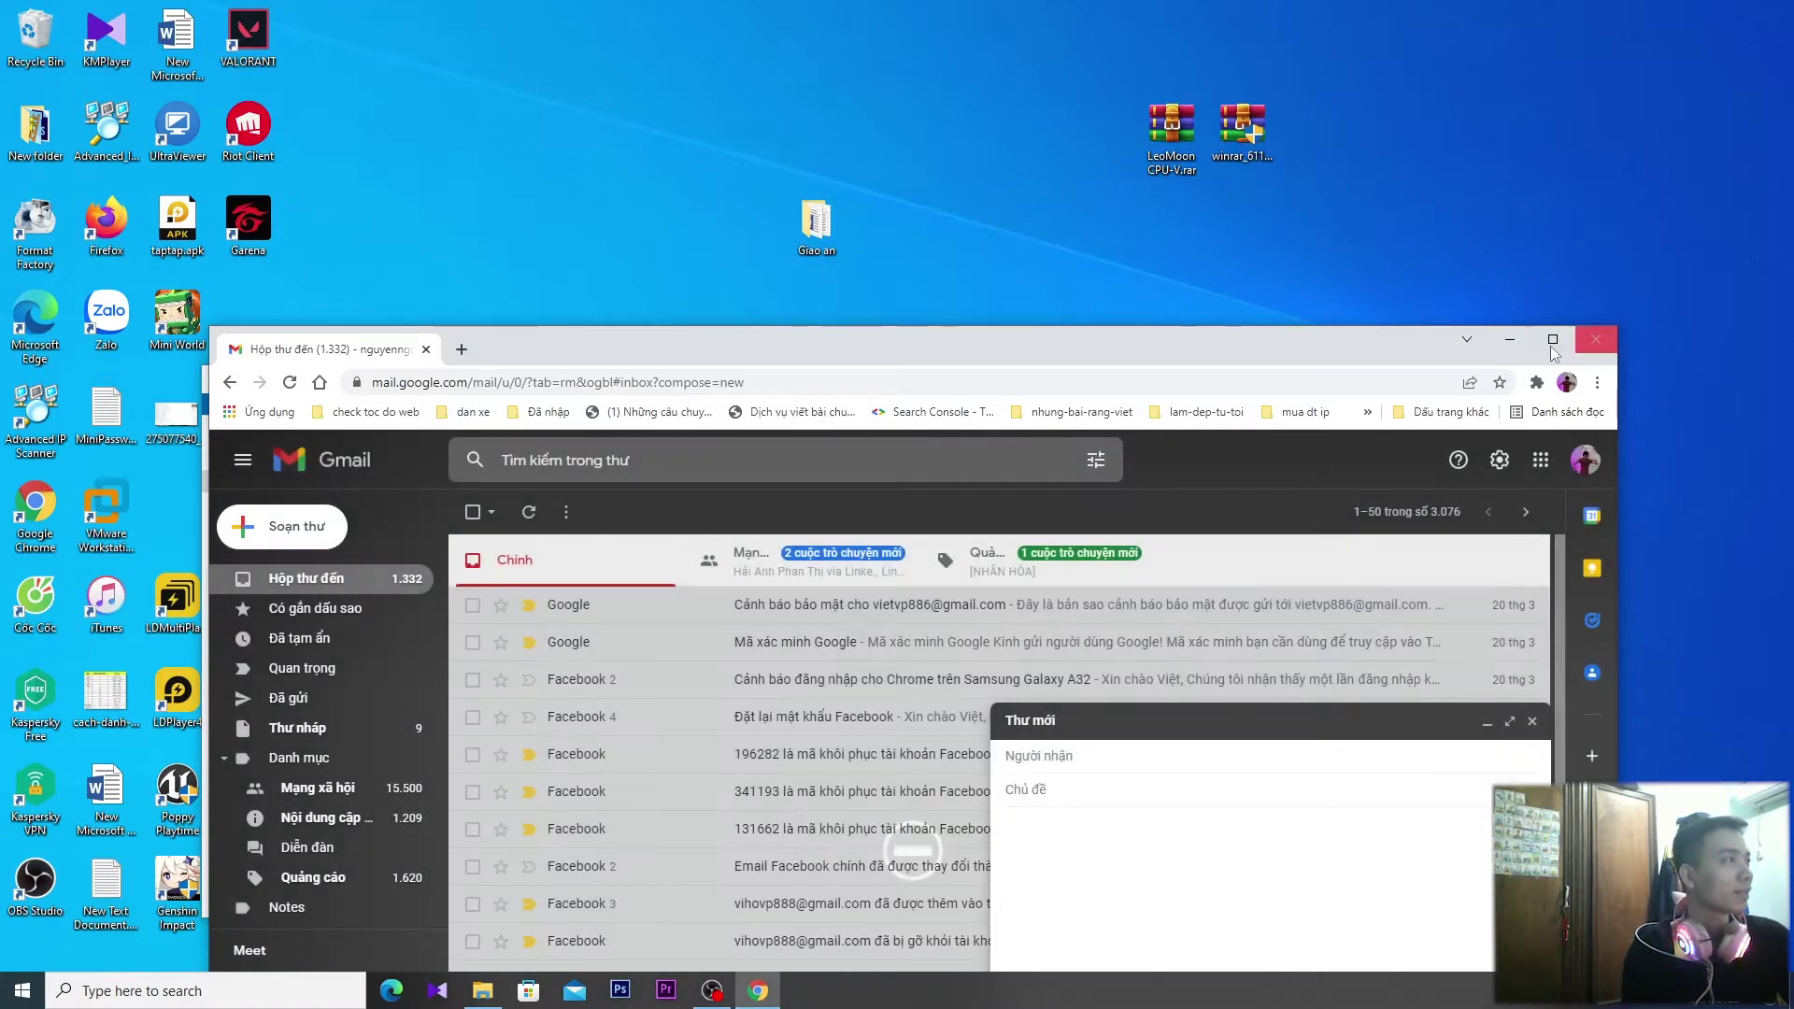
pyautogui.click(1511, 340)
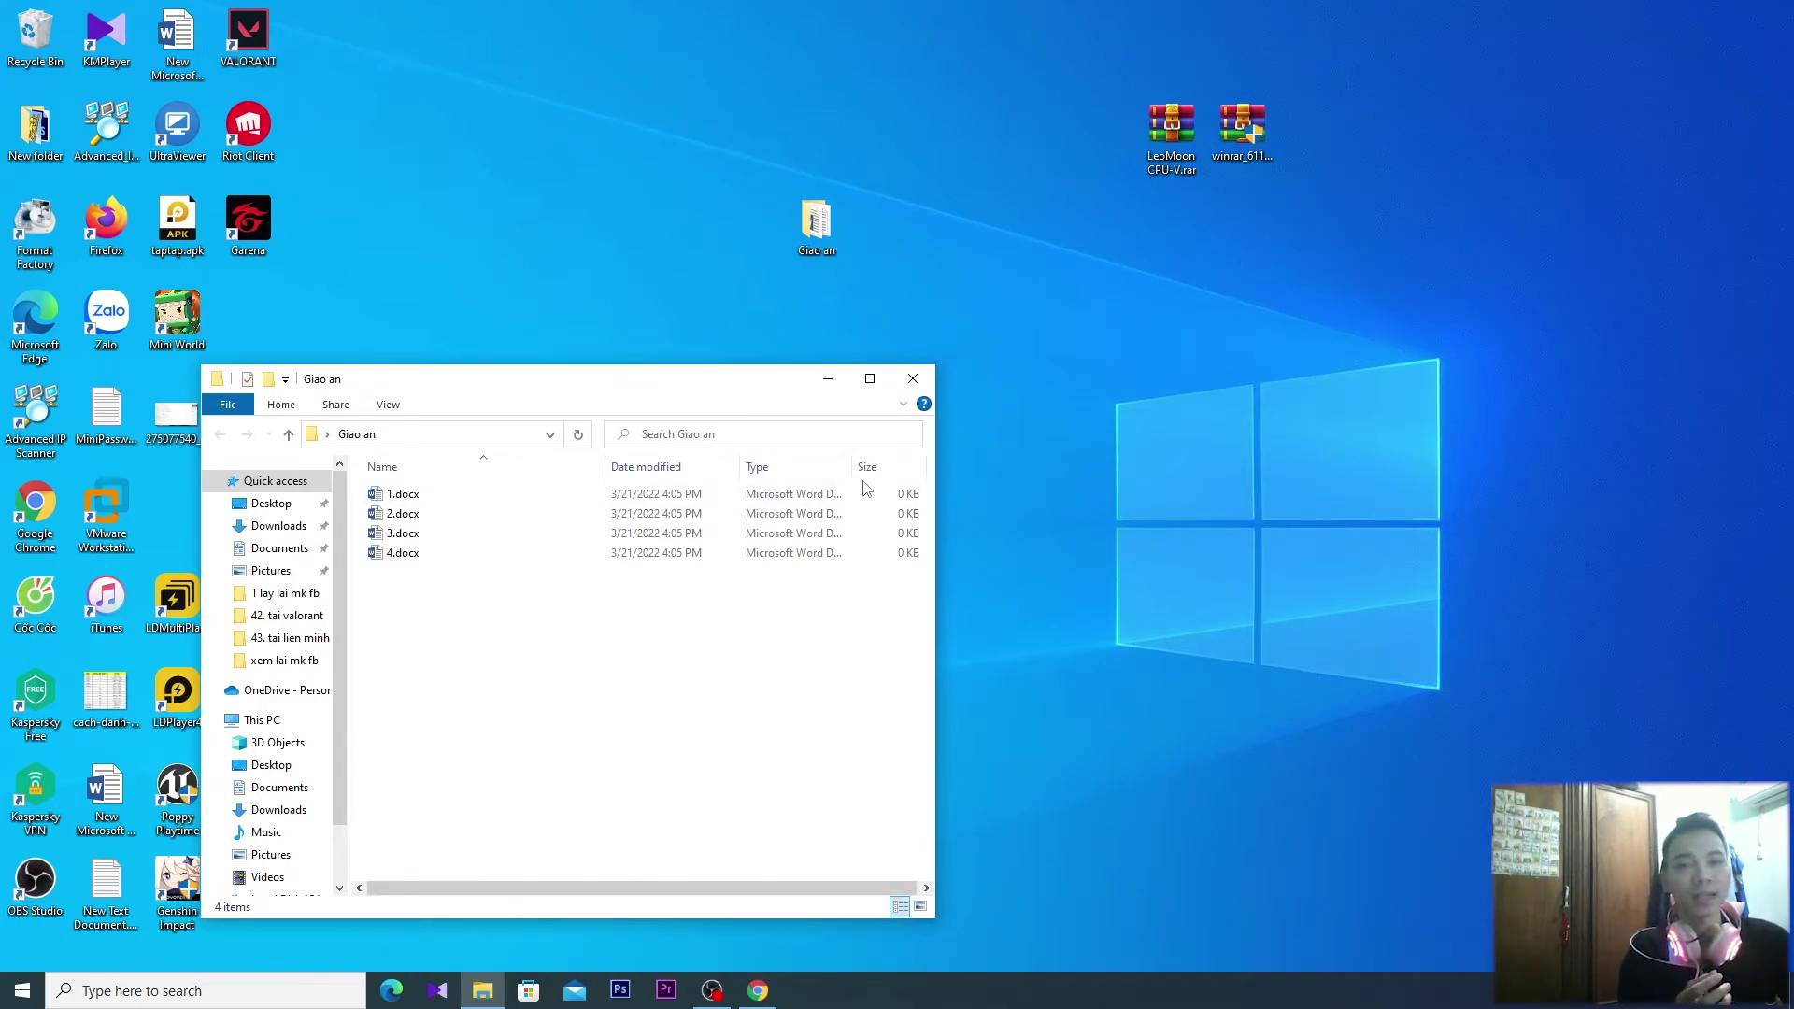
# Move the Giao an Explorer window aside and close it
pyautogui.moveTo(528, 380); pyautogui.dragTo(665, 381)
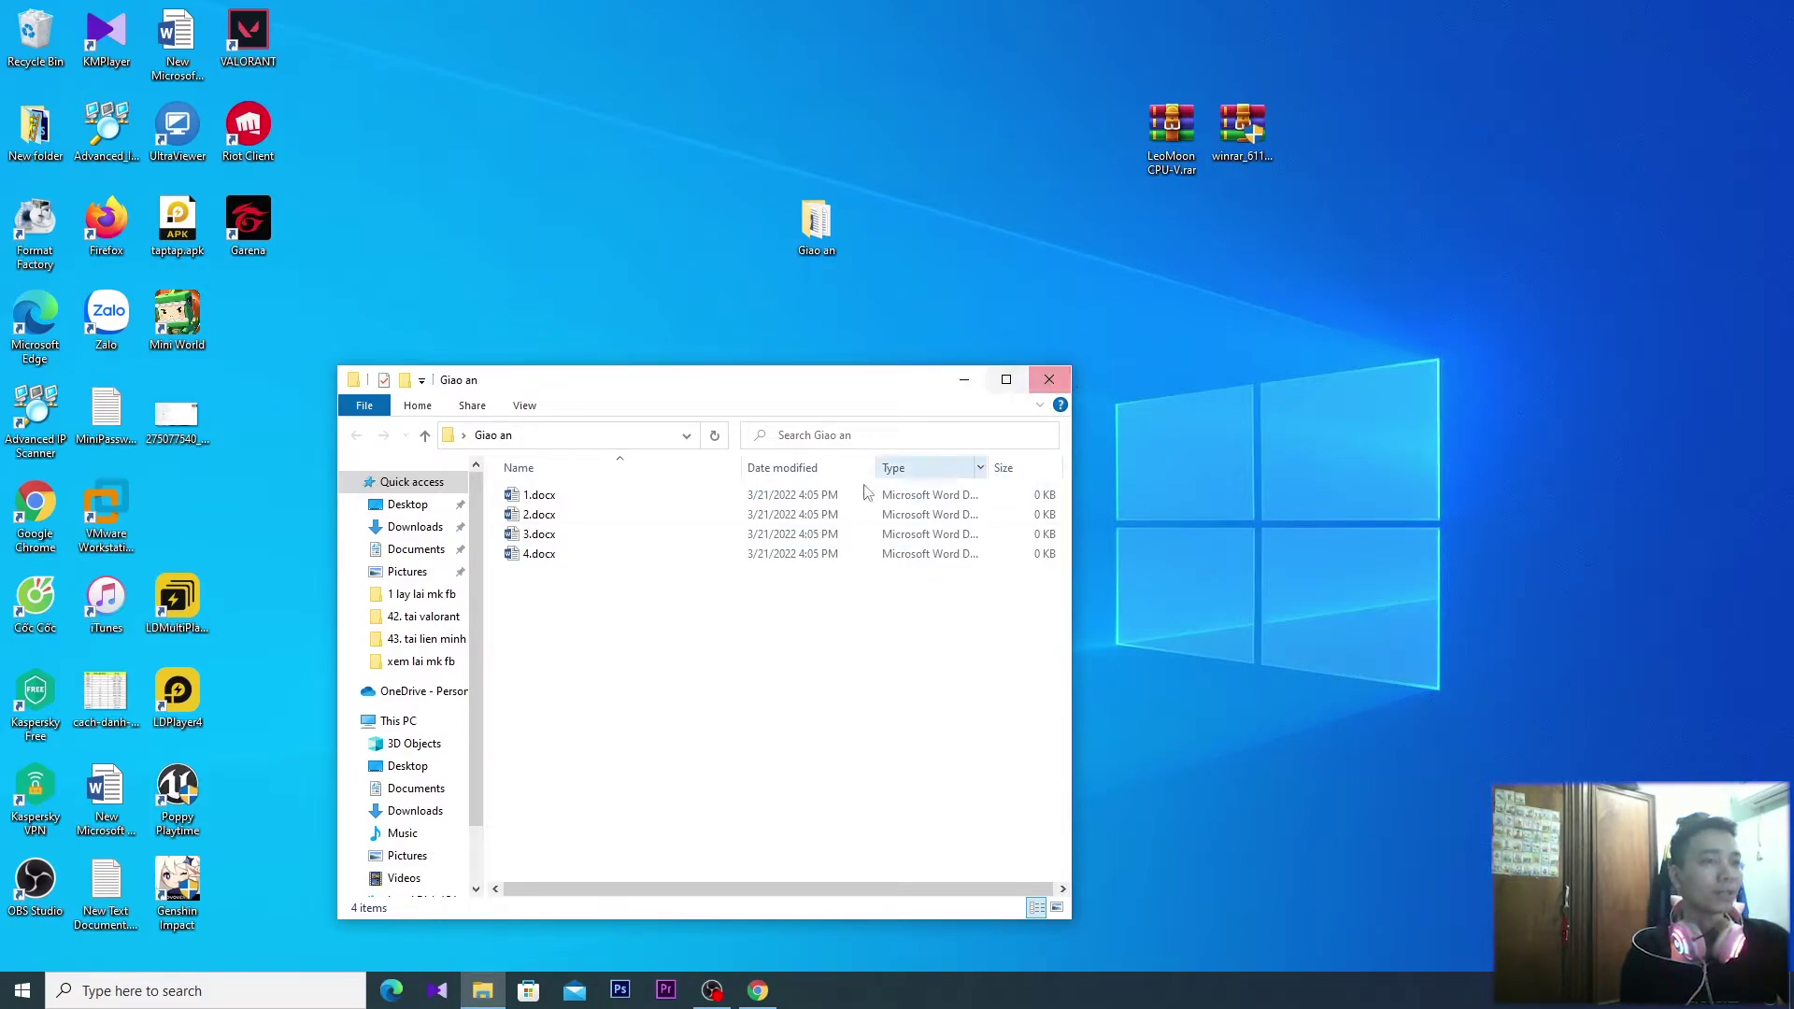
pyautogui.click(1050, 380)
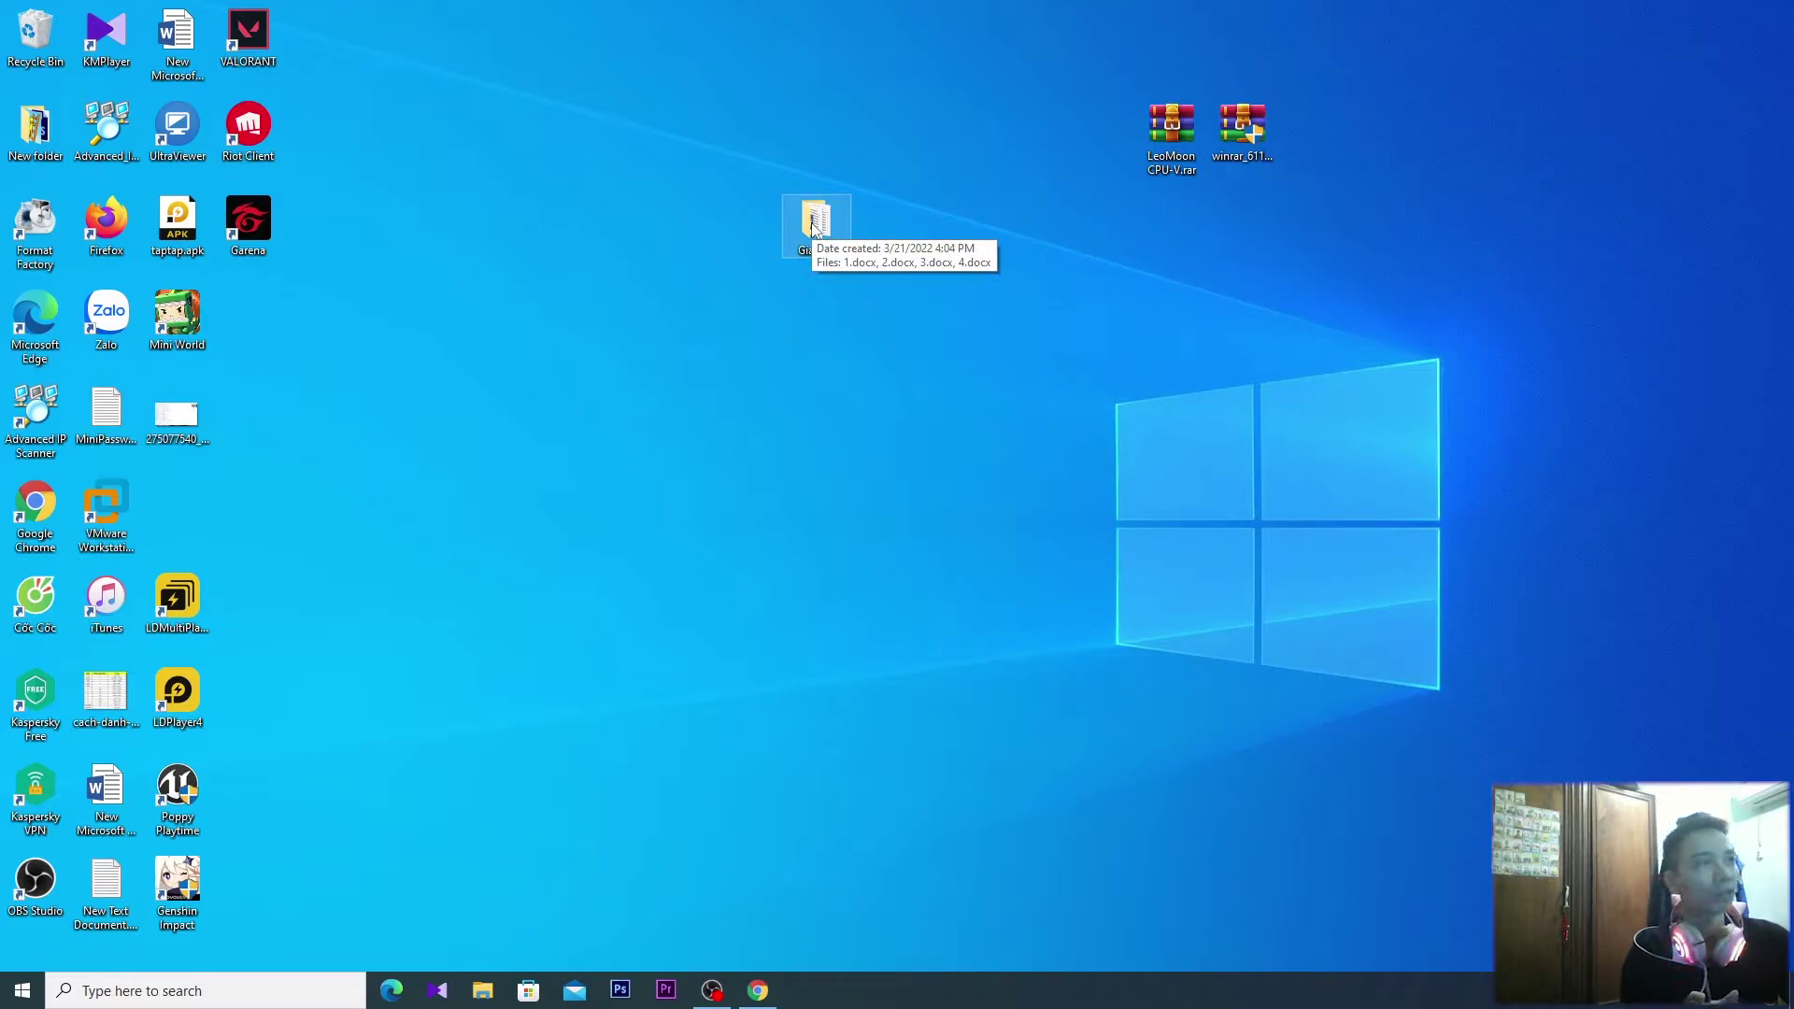
# Archive Giao an as Giao an.rar in RAR format, cancelling the password setup
pyautogui.rightClick(813, 227)
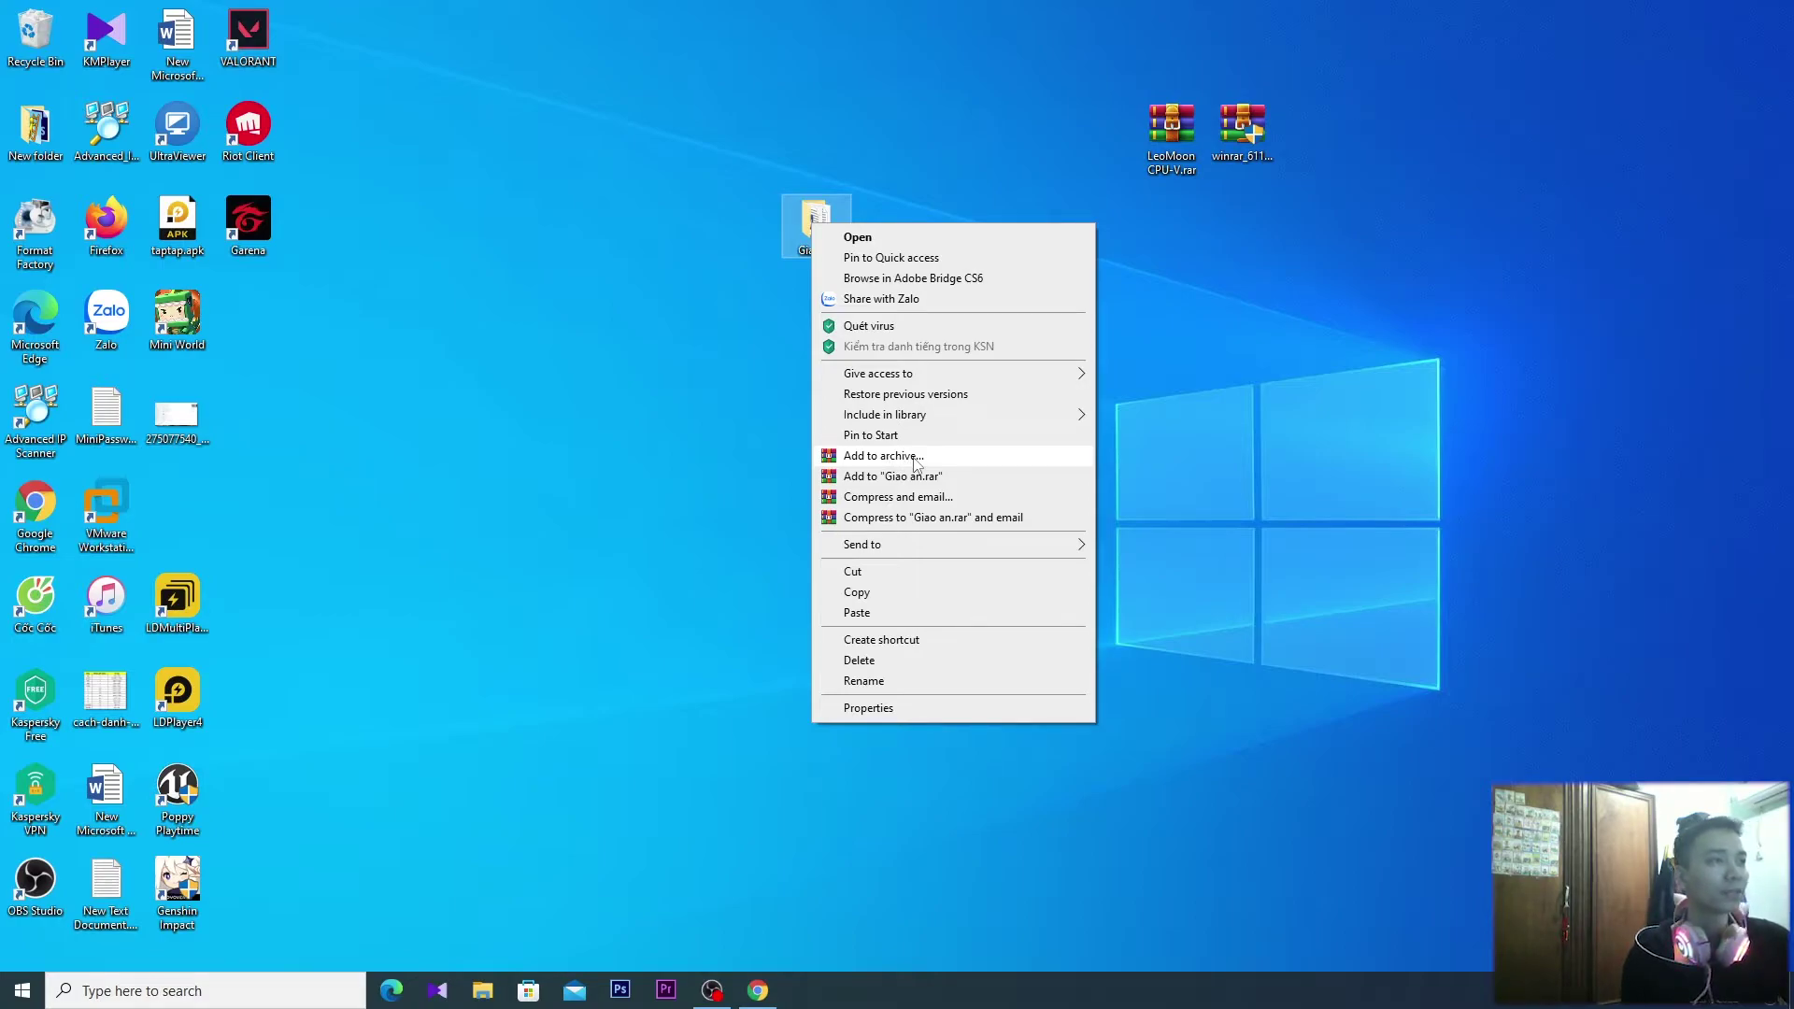
pyautogui.click(916, 458)
pyautogui.moveTo(914, 318); pyautogui.dragTo(689, 445)
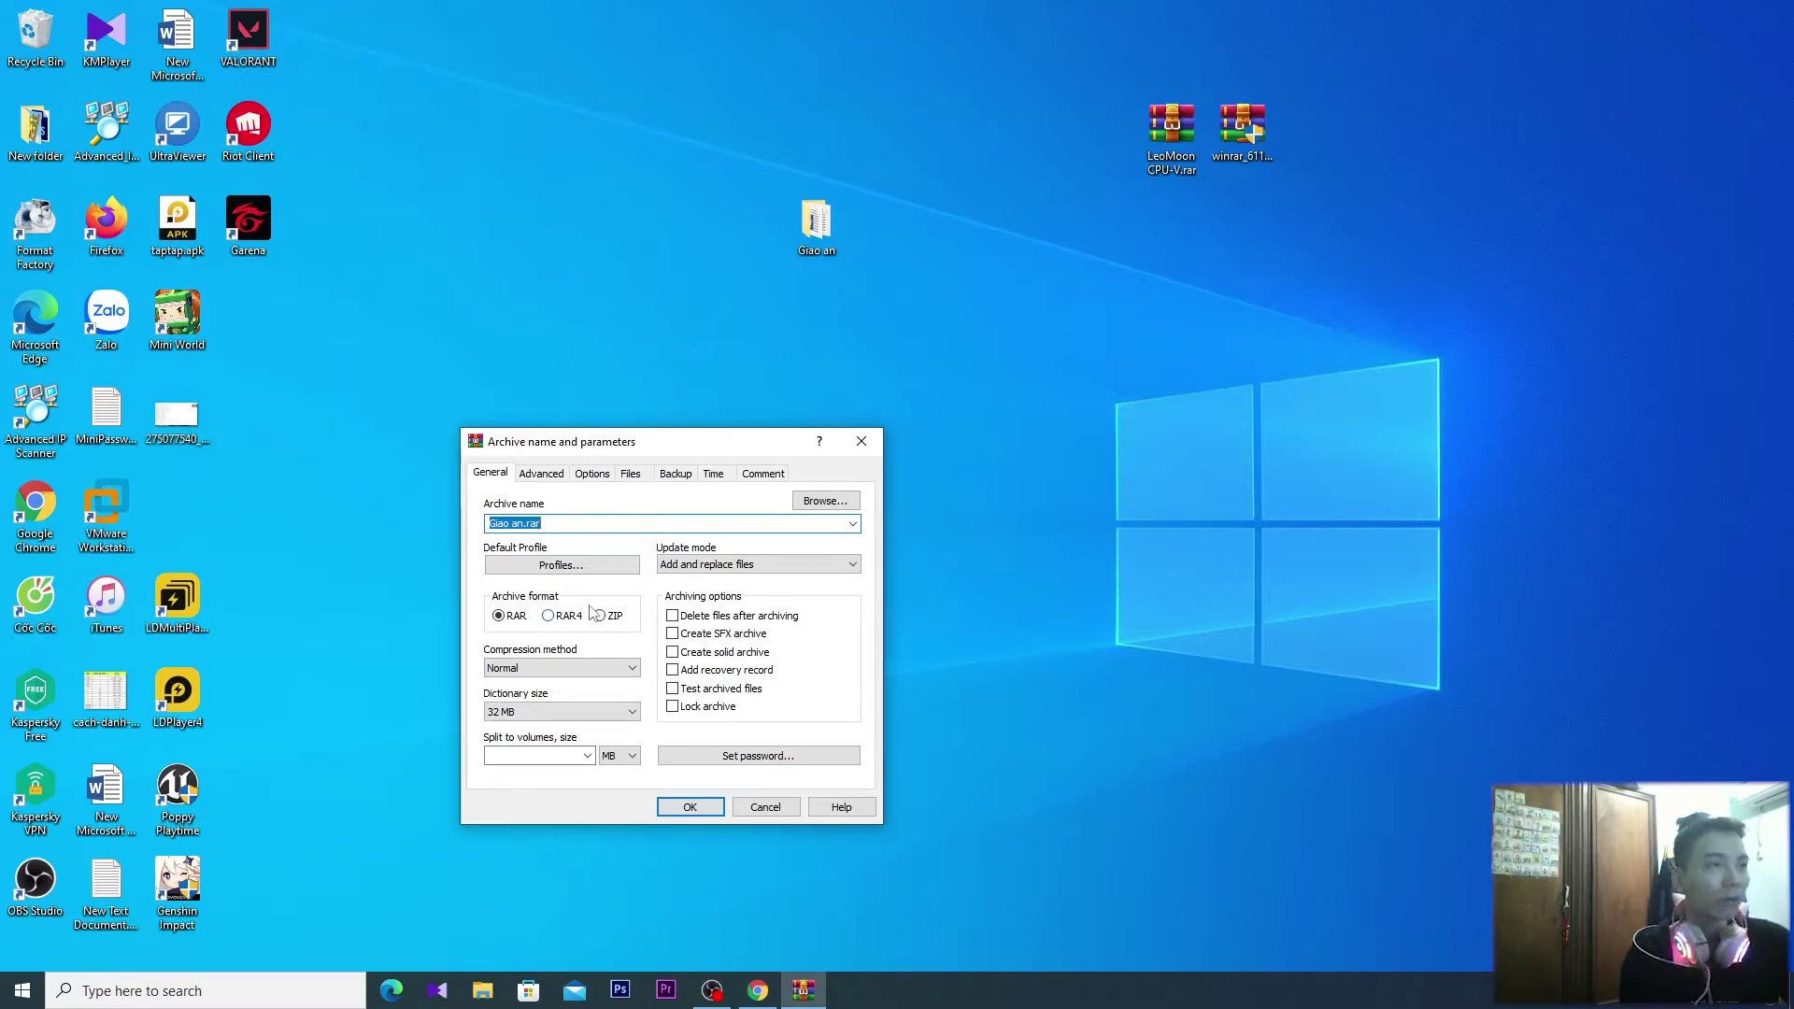
pyautogui.click(757, 756)
pyautogui.press('Tab')
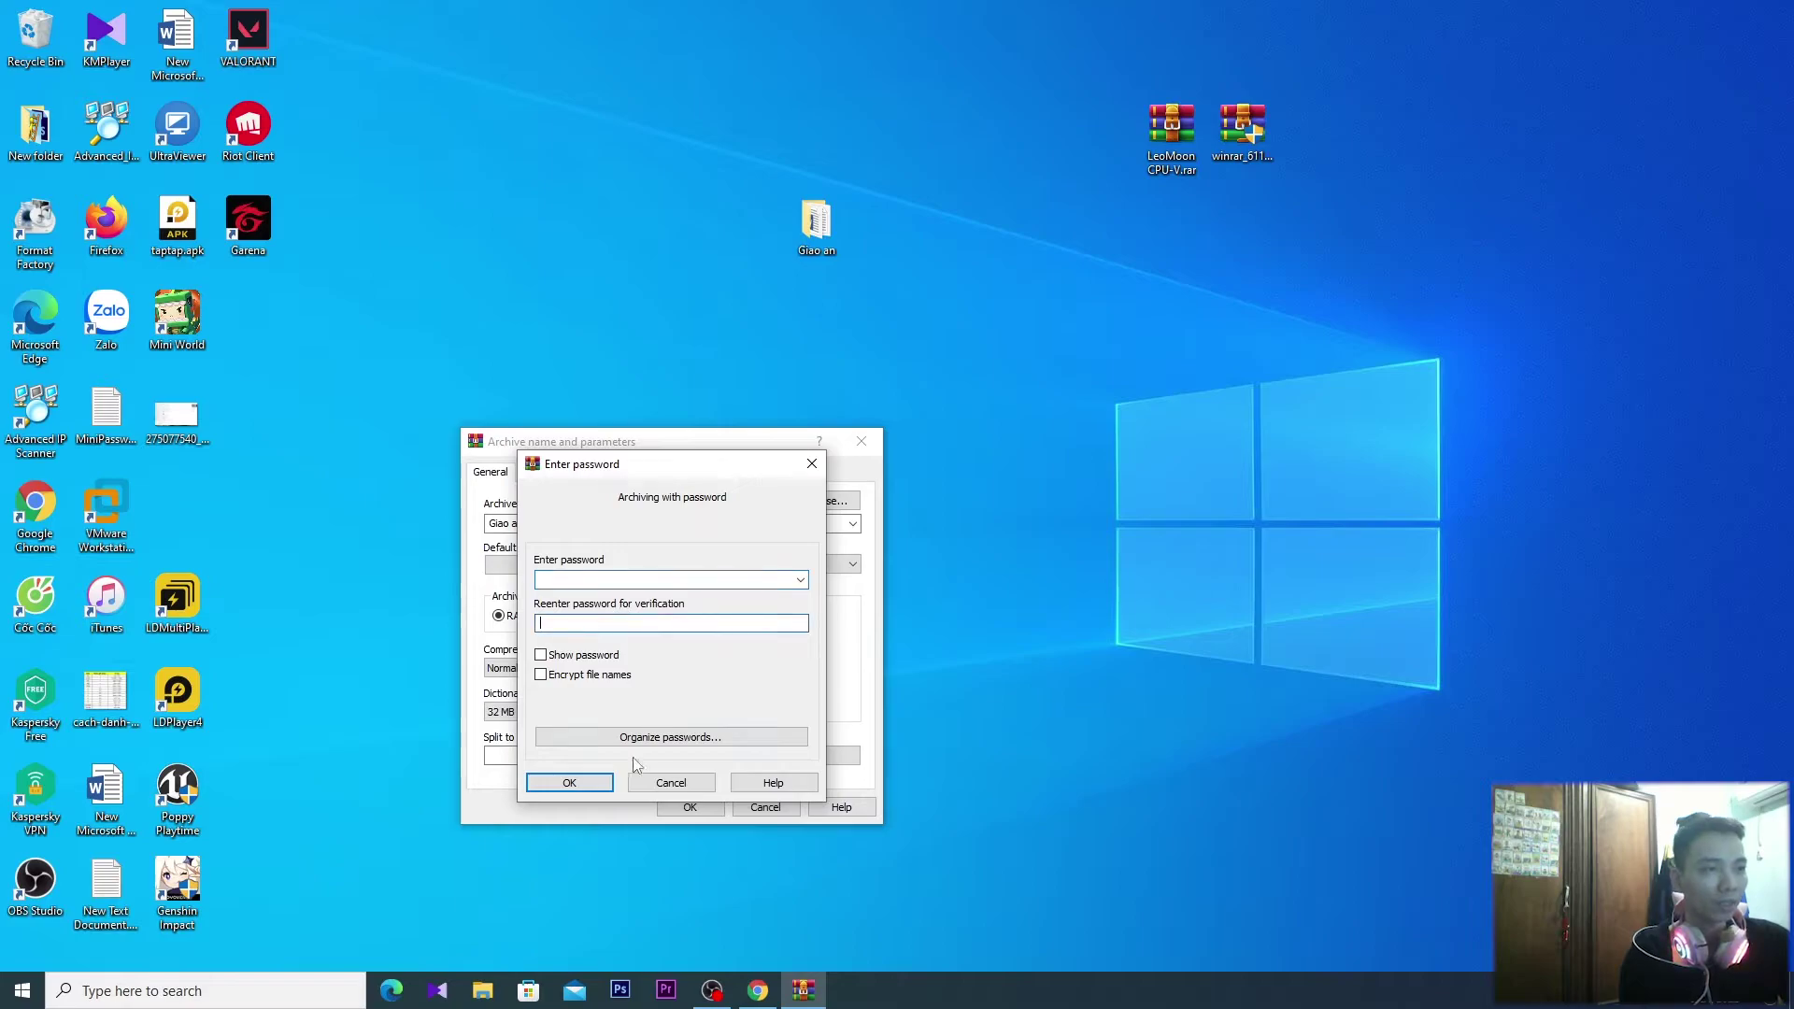
pyautogui.click(812, 464)
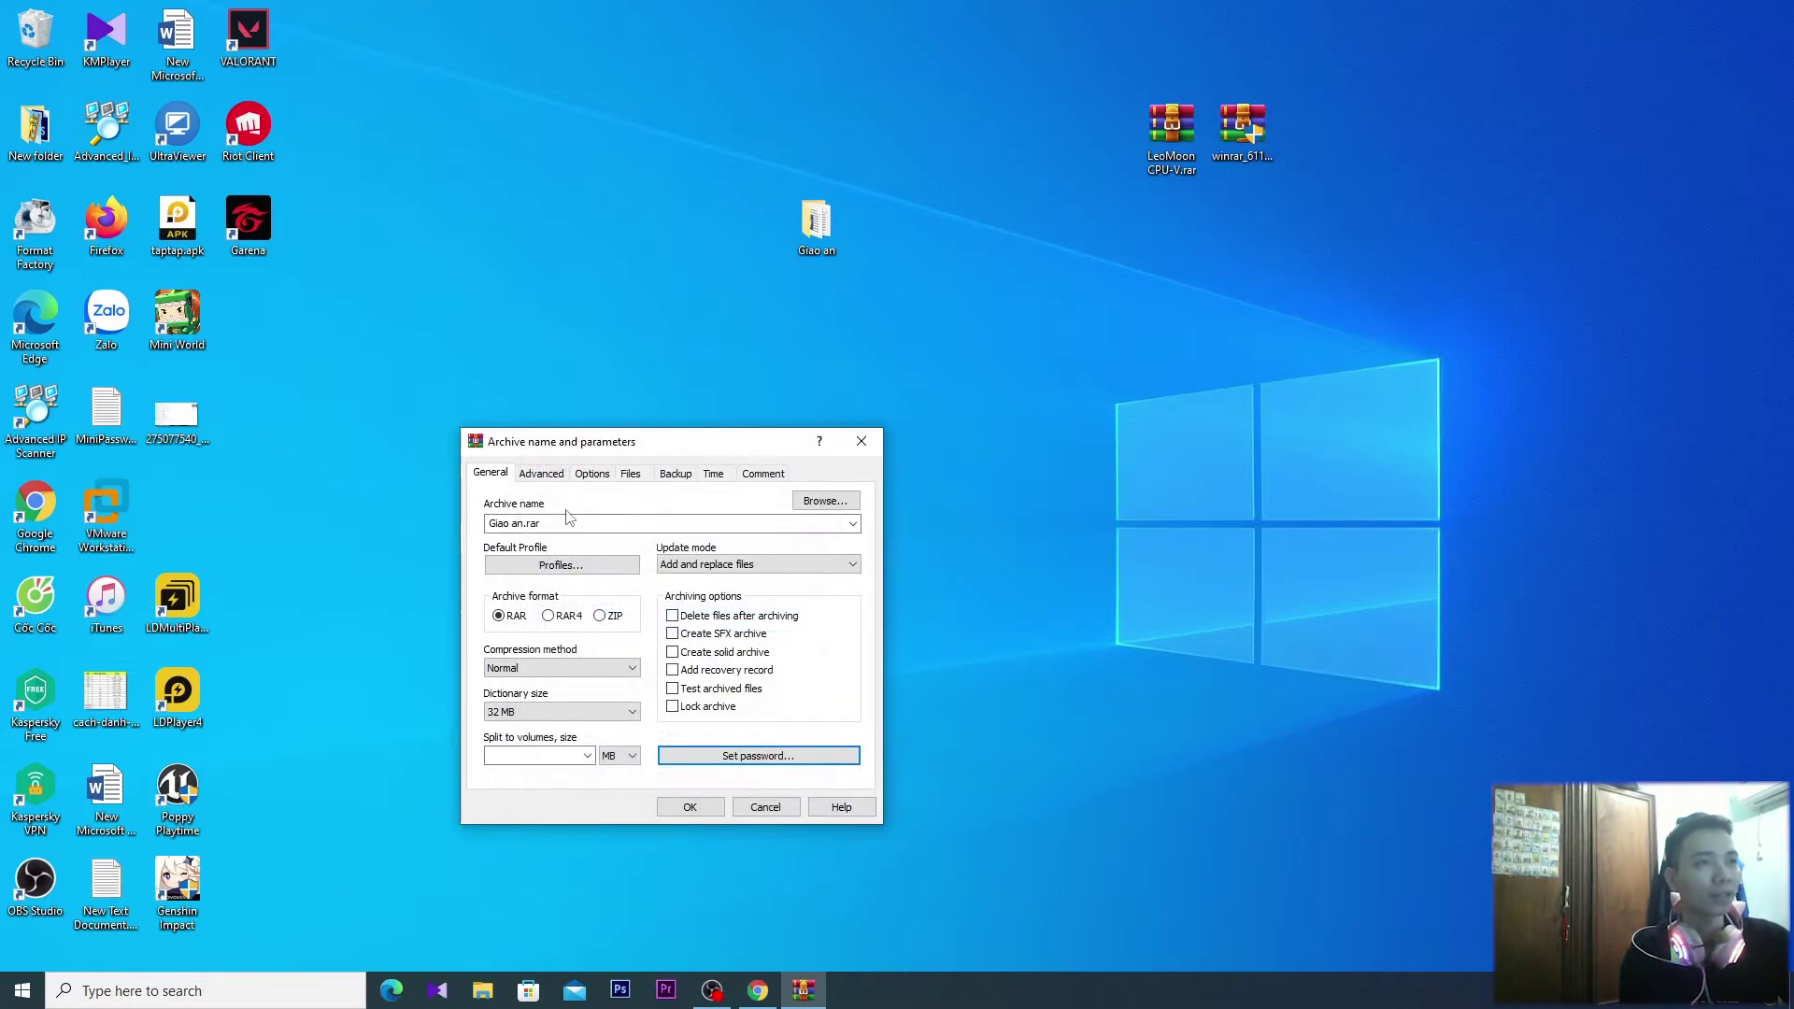
pyautogui.doubleClick(563, 524)
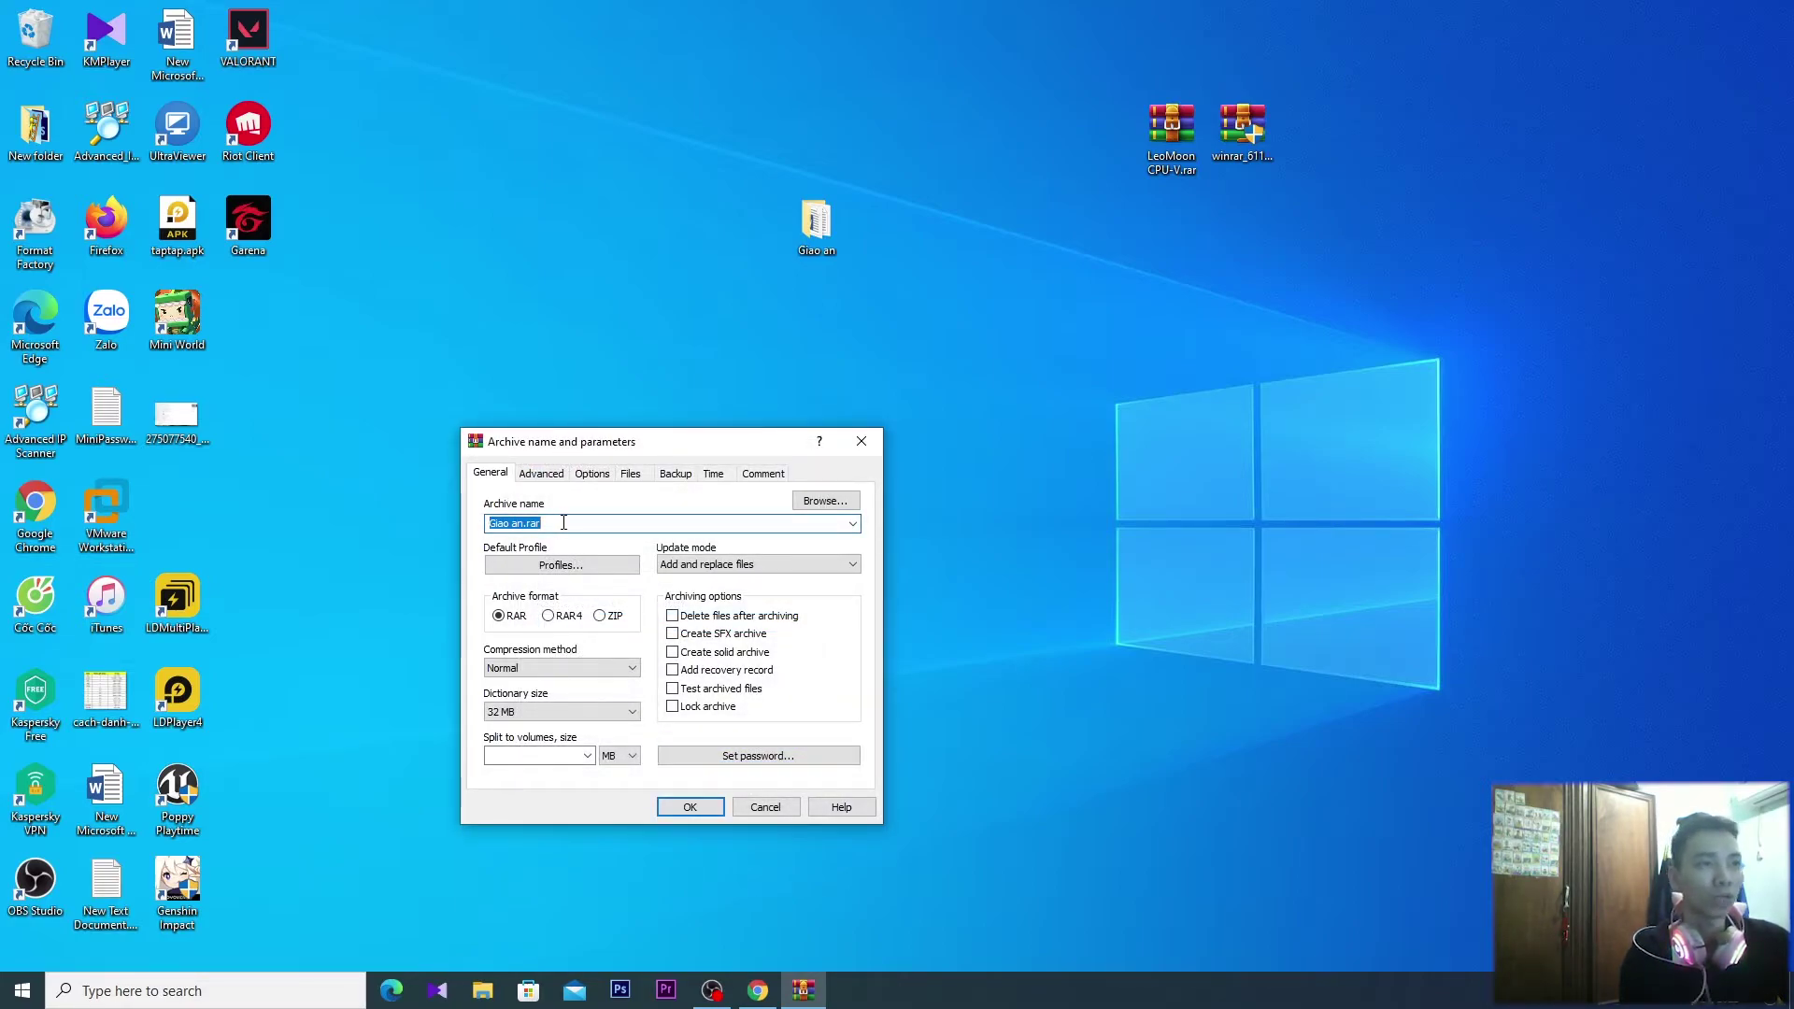
pyautogui.click(718, 804)
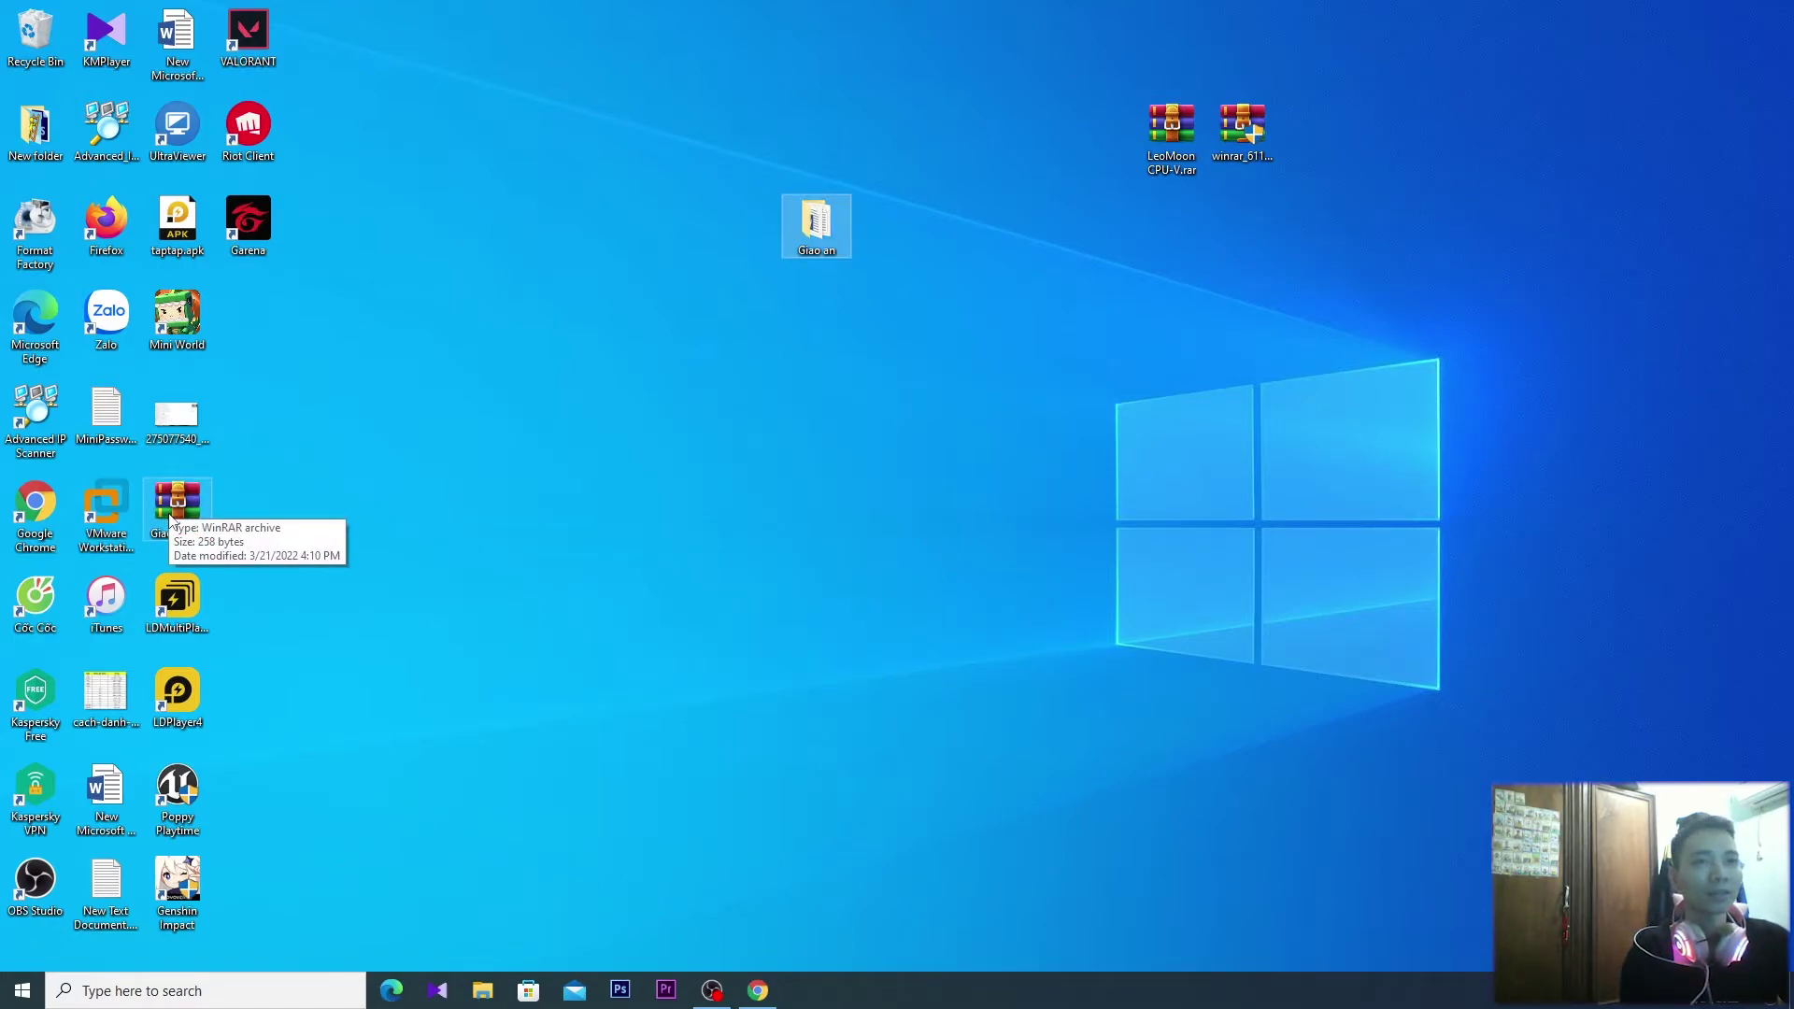
# Delete the old Giao an.rar archive from the desktop
pyautogui.click(838, 529)
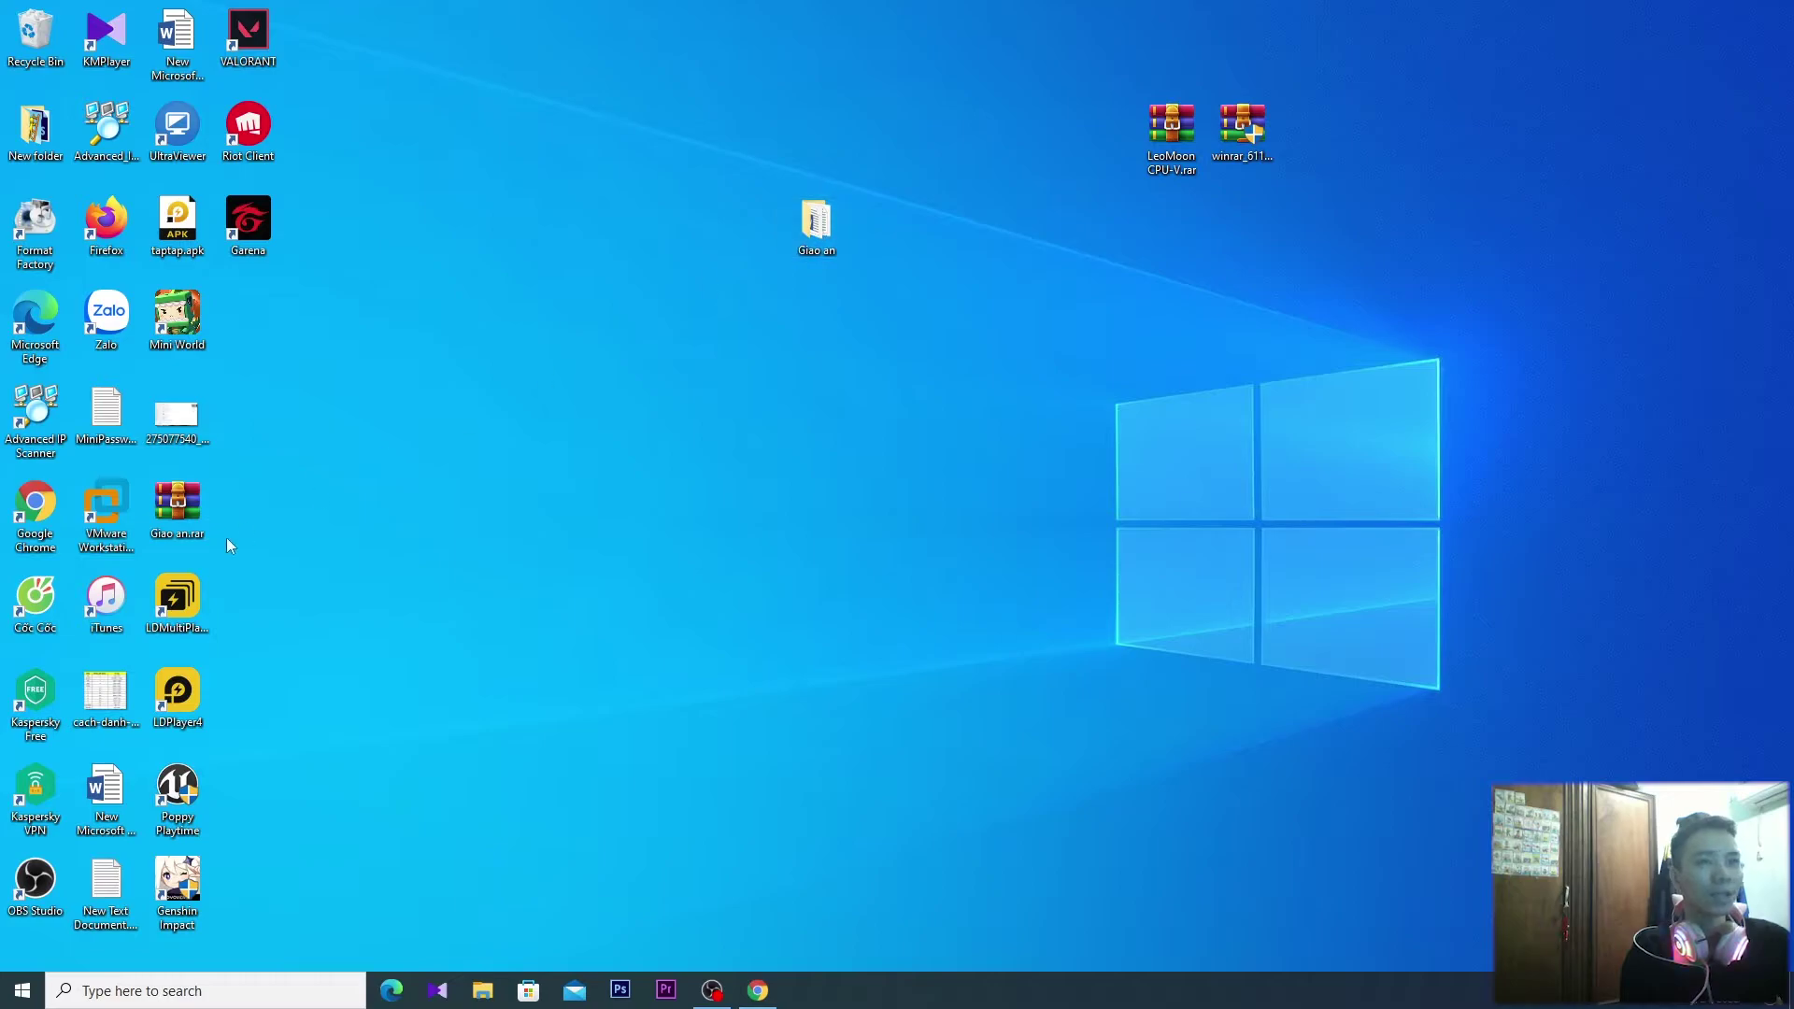
pyautogui.click(200, 507)
pyautogui.press('Delete')
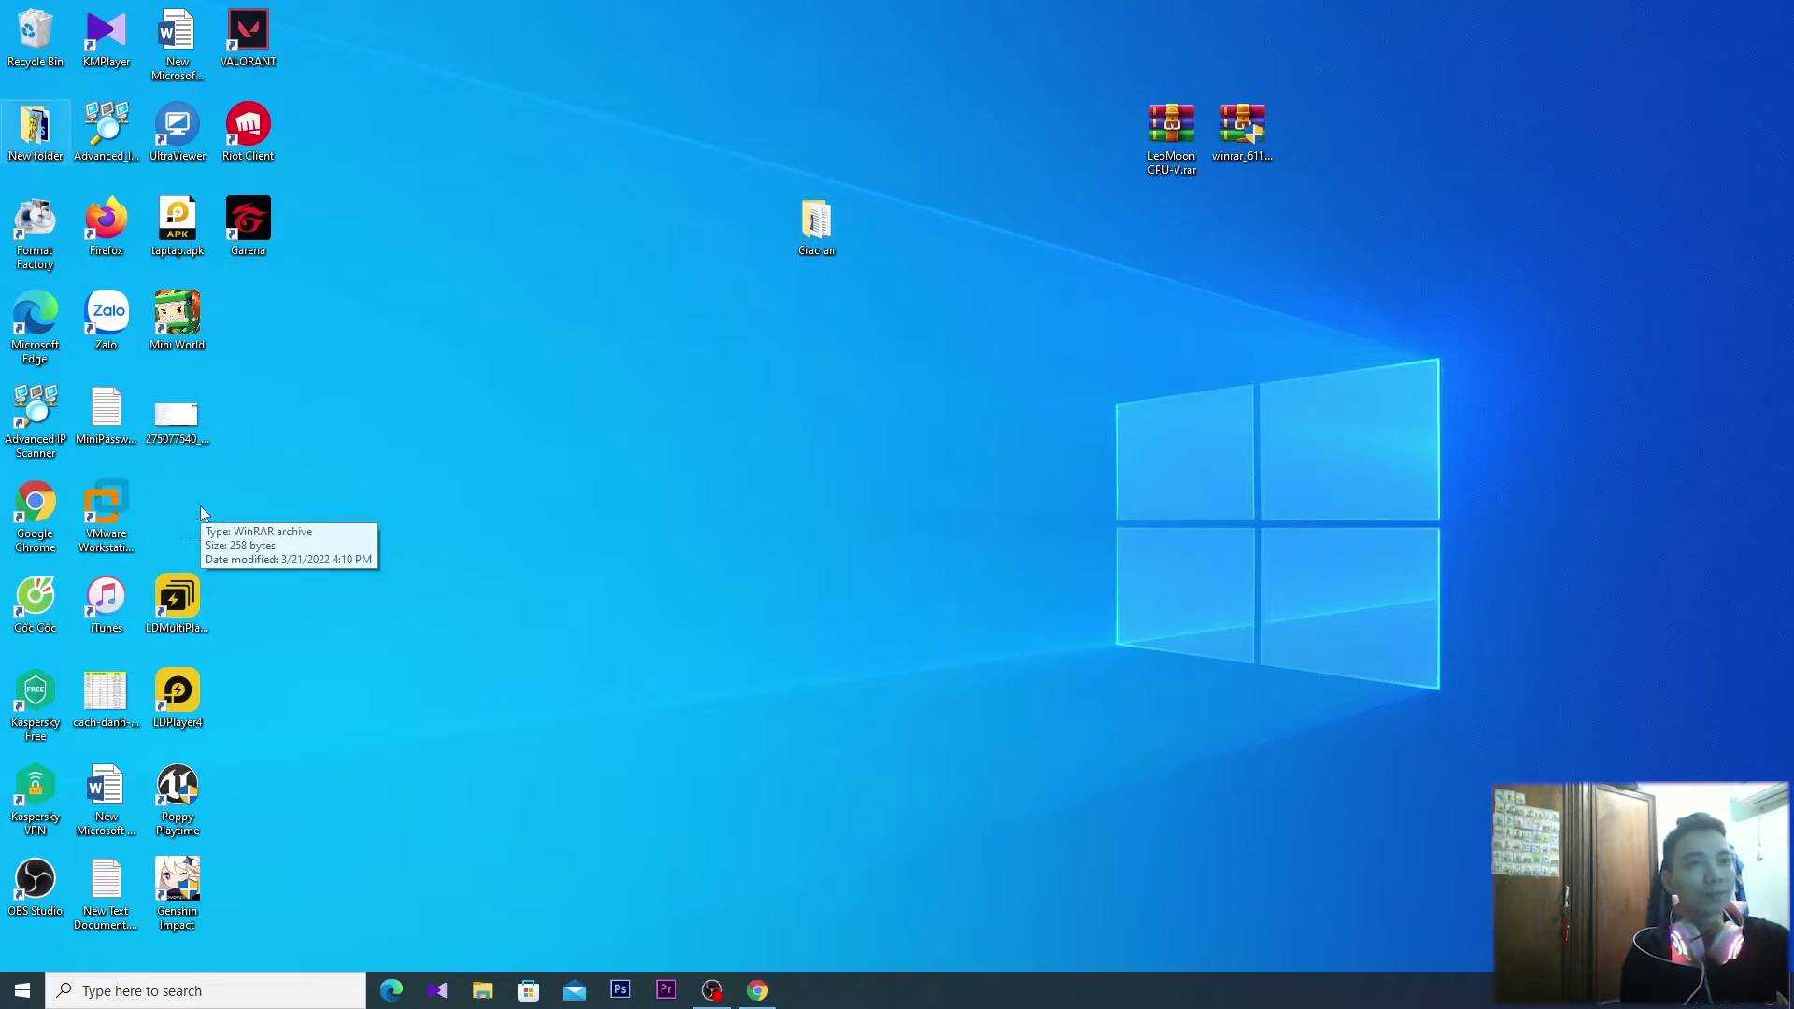
# Quick-archive Giao an to a new Giao an.rar, then delete that archive as well
pyautogui.rightClick(810, 225)
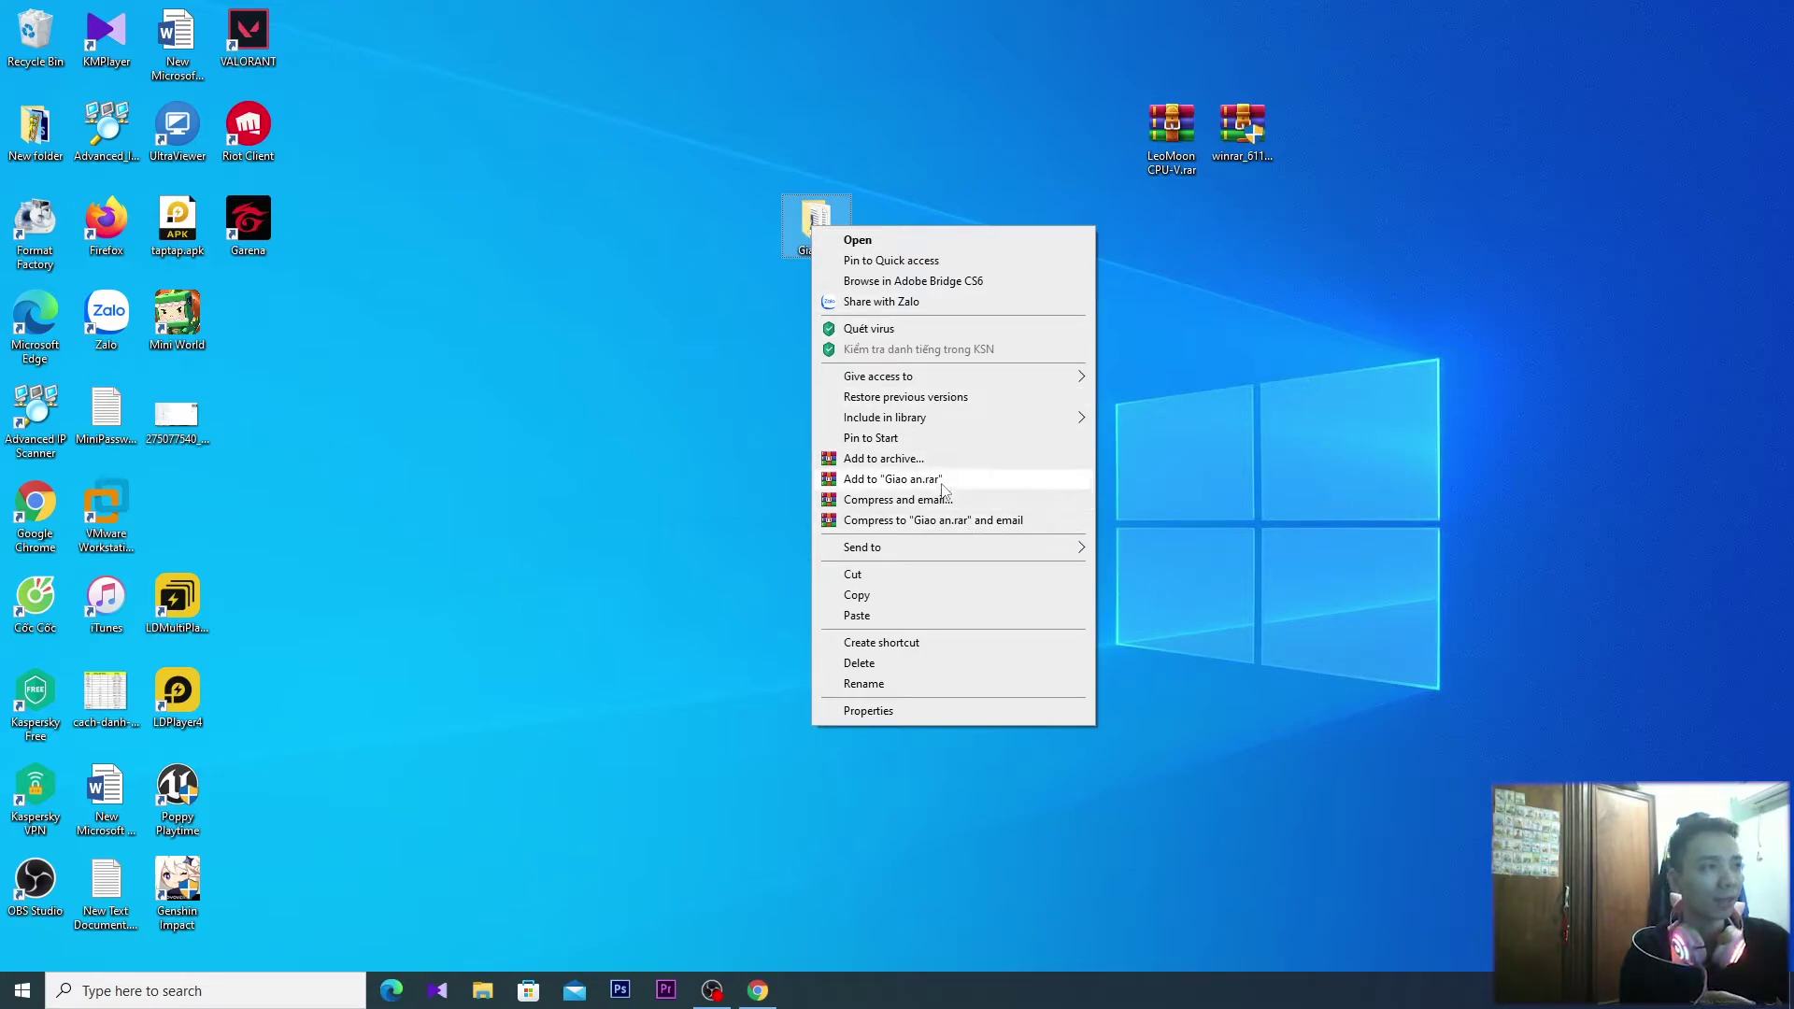
pyautogui.click(940, 480)
pyautogui.moveTo(187, 509); pyautogui.dragTo(586, 299)
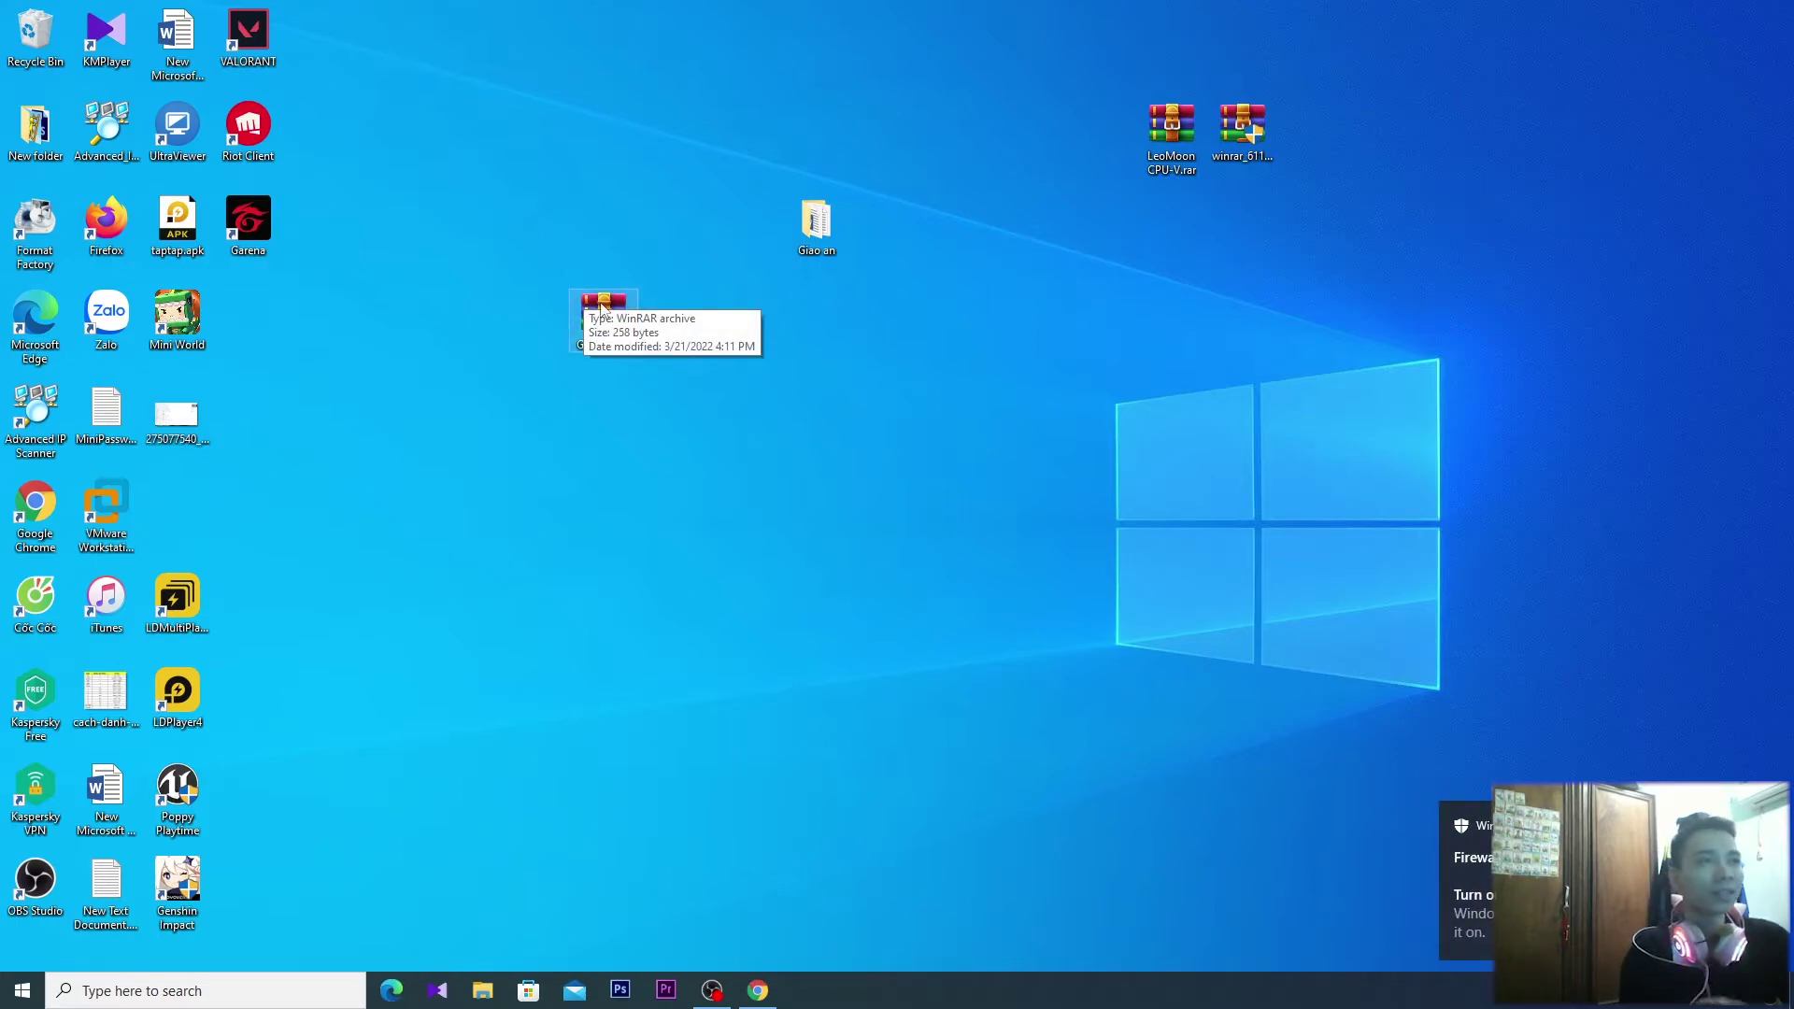
pyautogui.press('Delete')
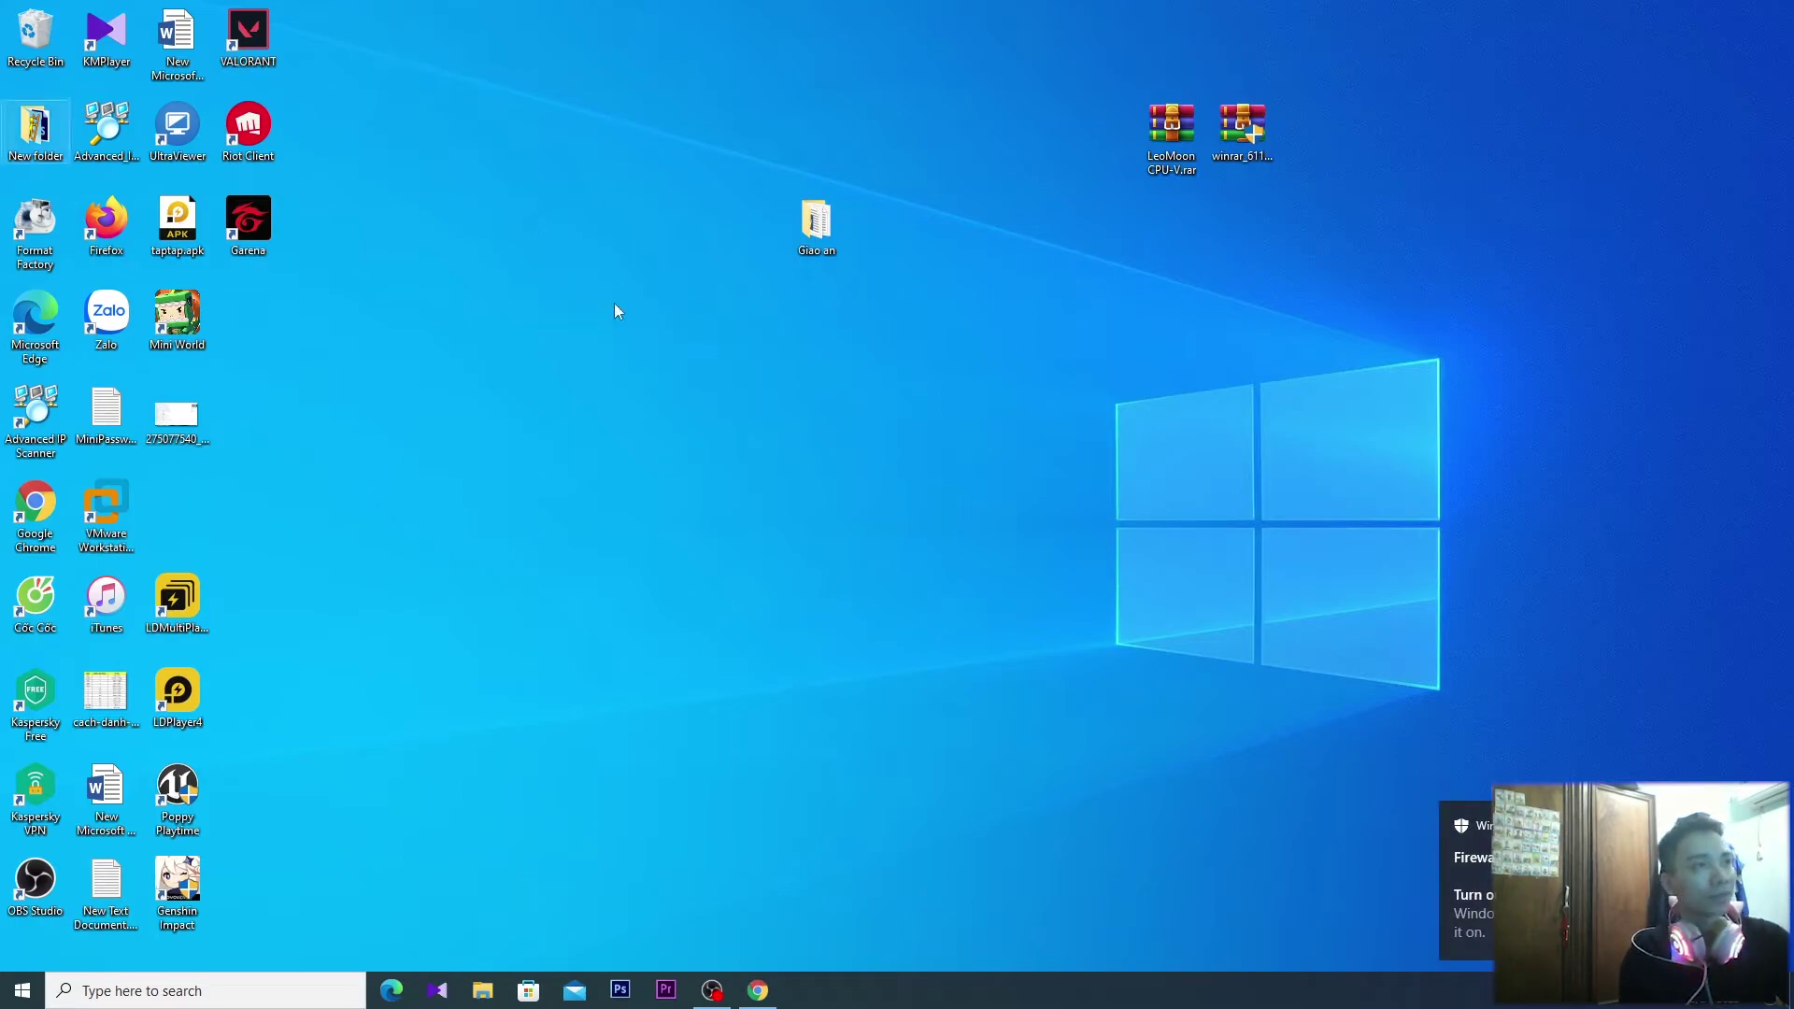
# Archive Giao an as Giao an.zip in ZIP format, protected by an entered and confirmed password
pyautogui.rightClick(807, 232)
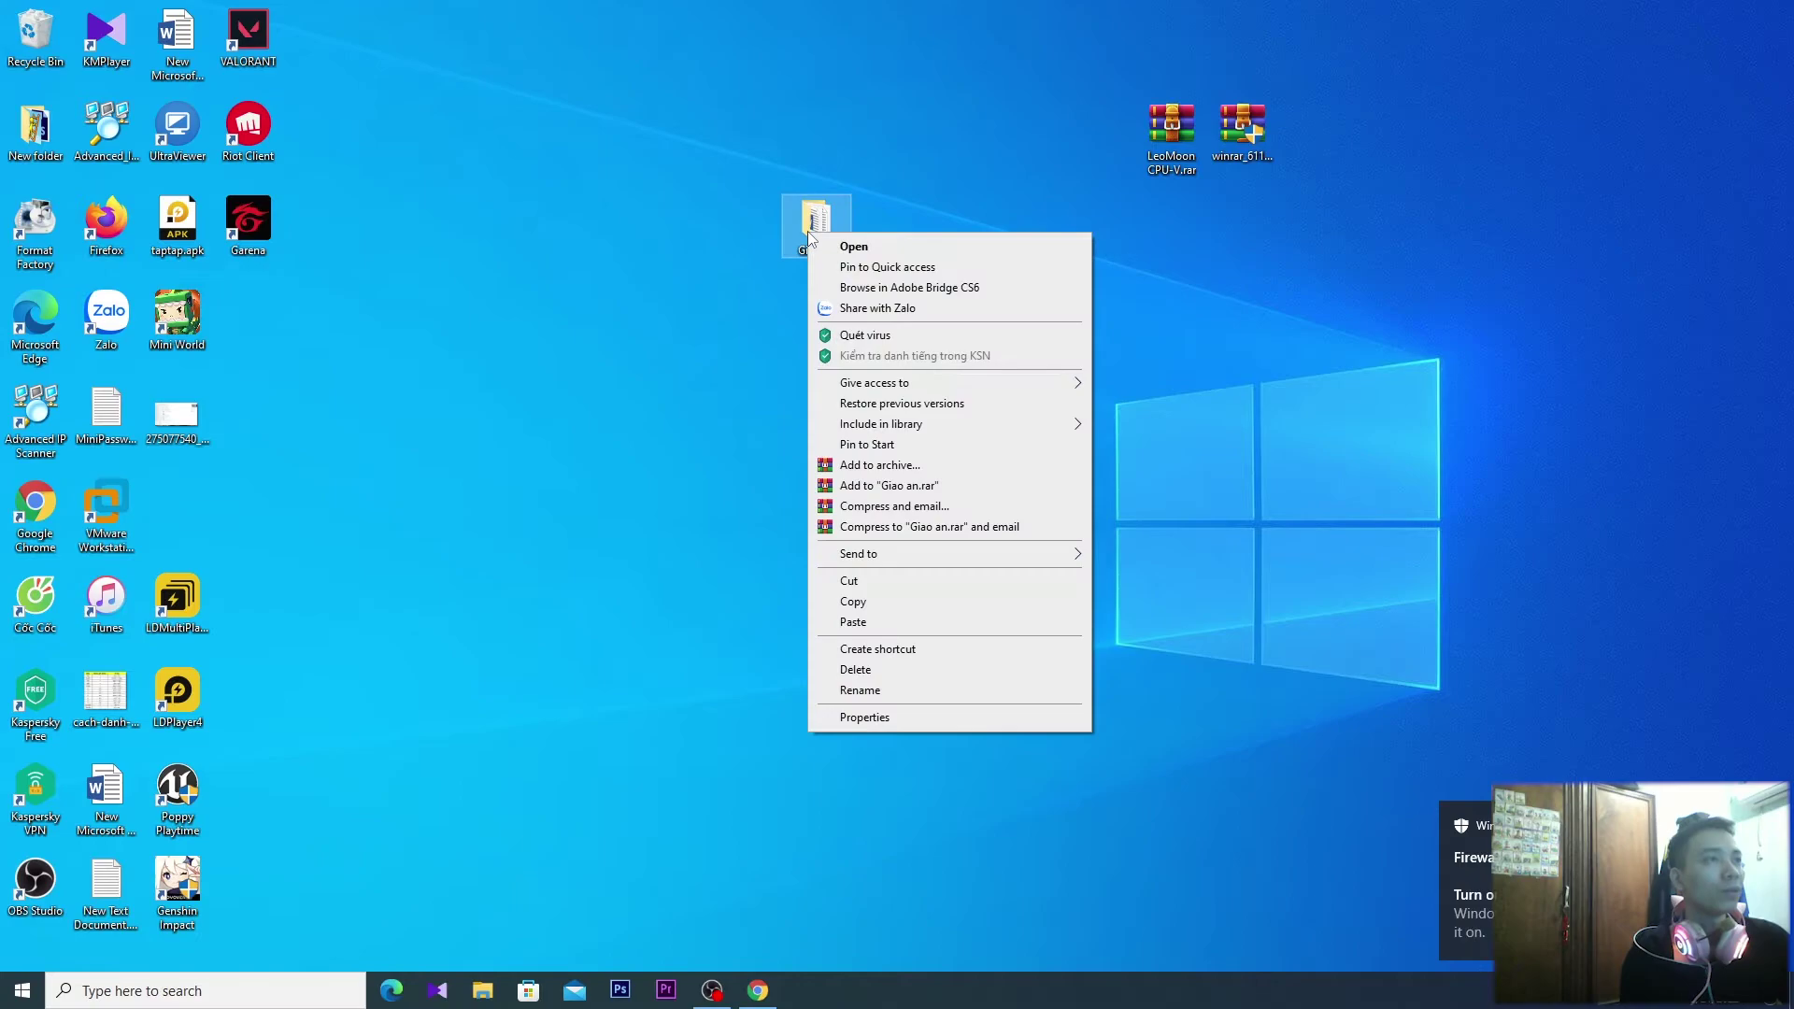
pyautogui.click(946, 465)
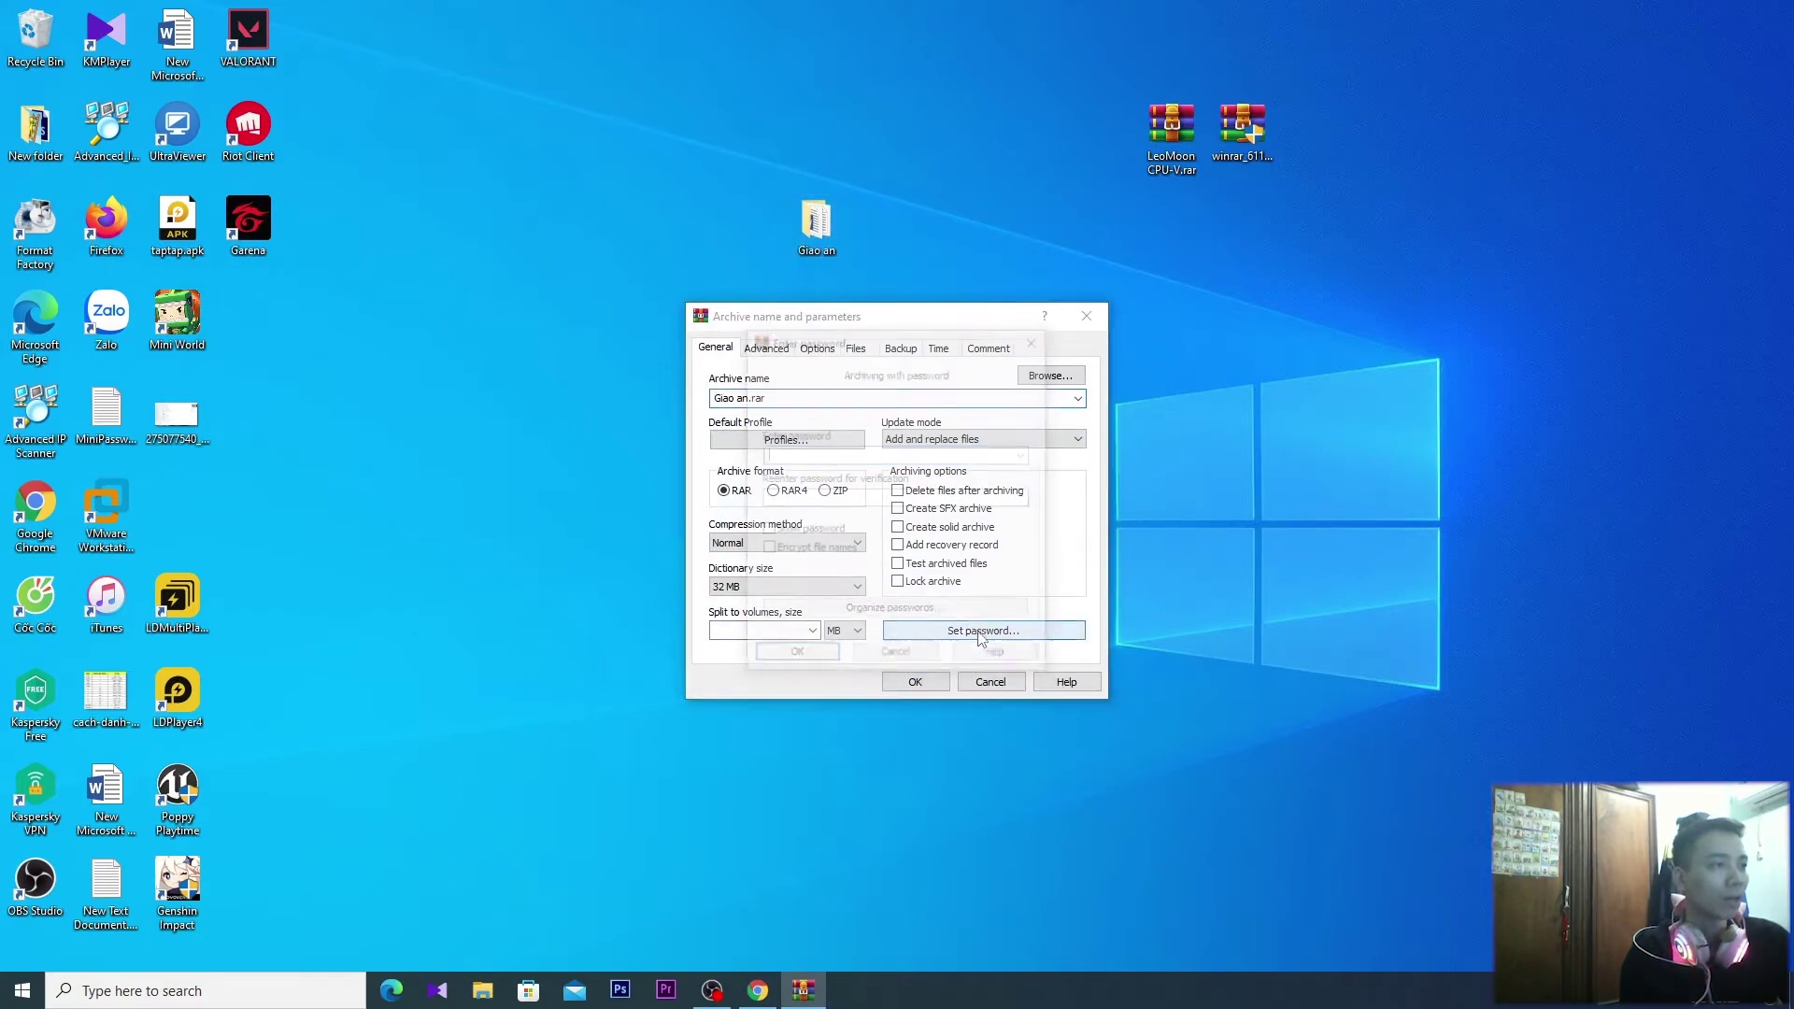
pyautogui.click(981, 639)
pyautogui.write('123')
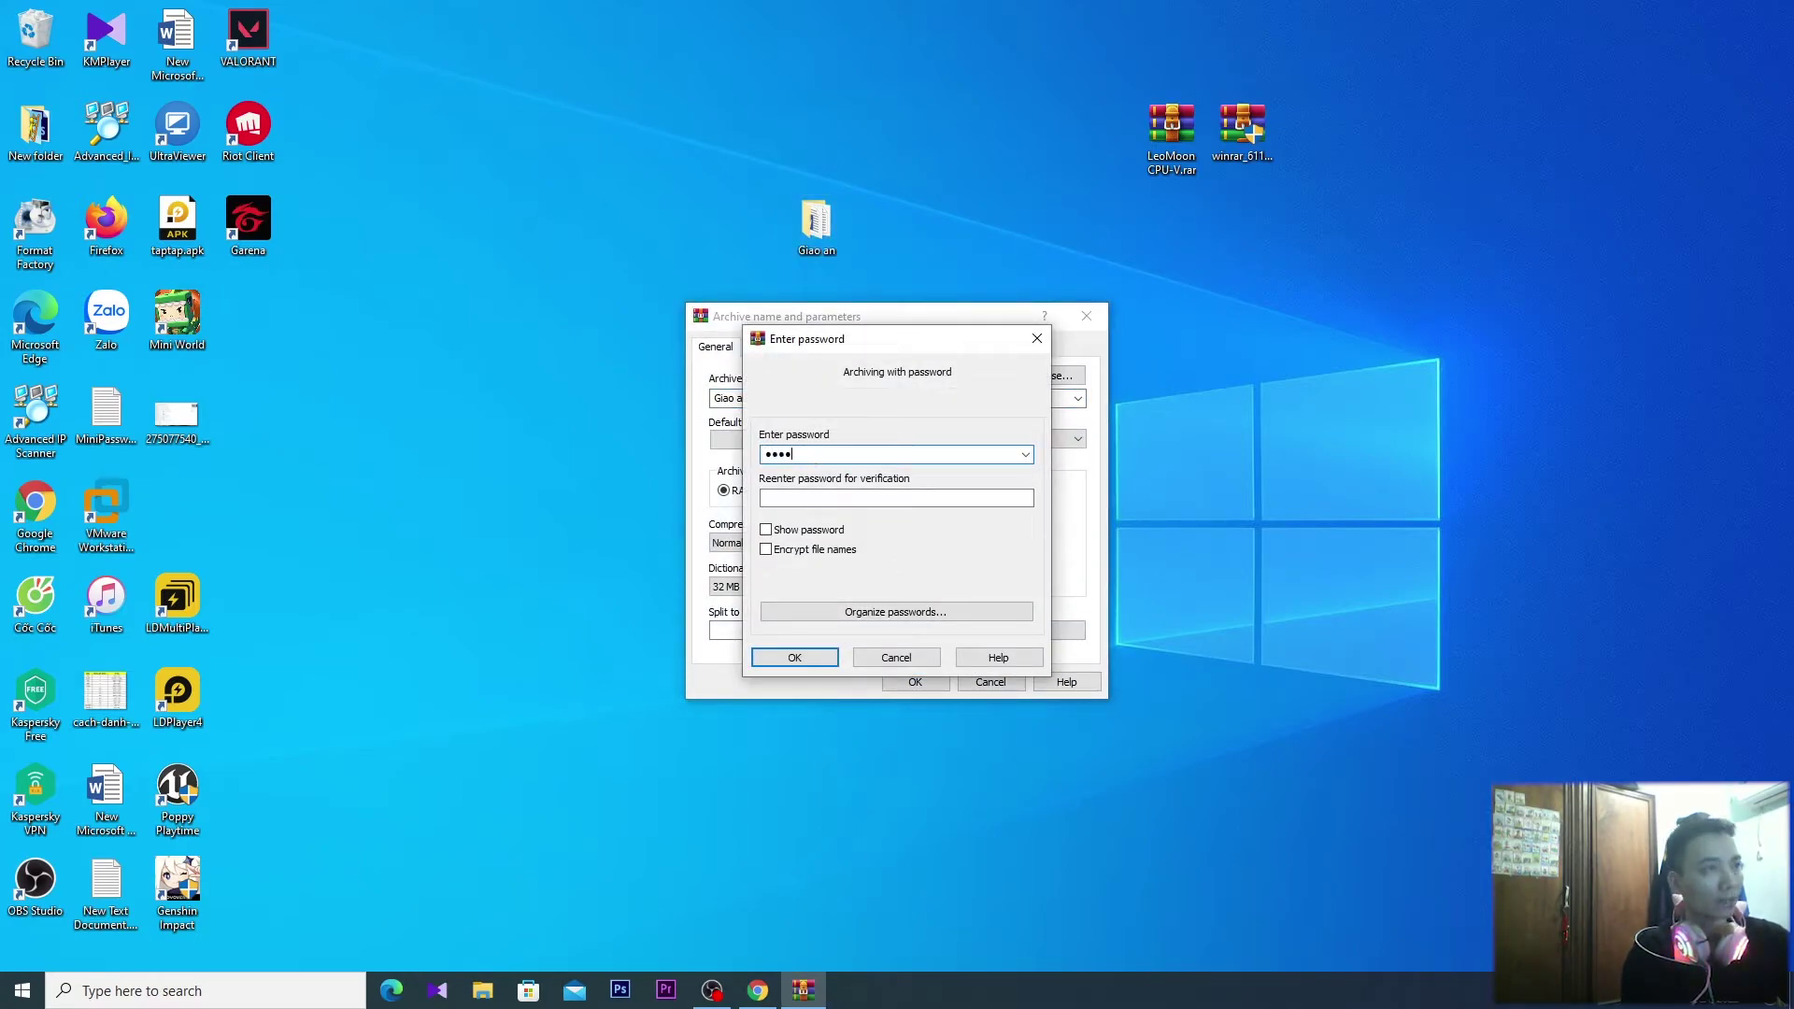
pyautogui.press('BackSpace')
pyautogui.press('BackSpace')
pyautogui.press('BackSpace')
pyautogui.write('123')
pyautogui.press('Tab')
pyautogui.write('123')
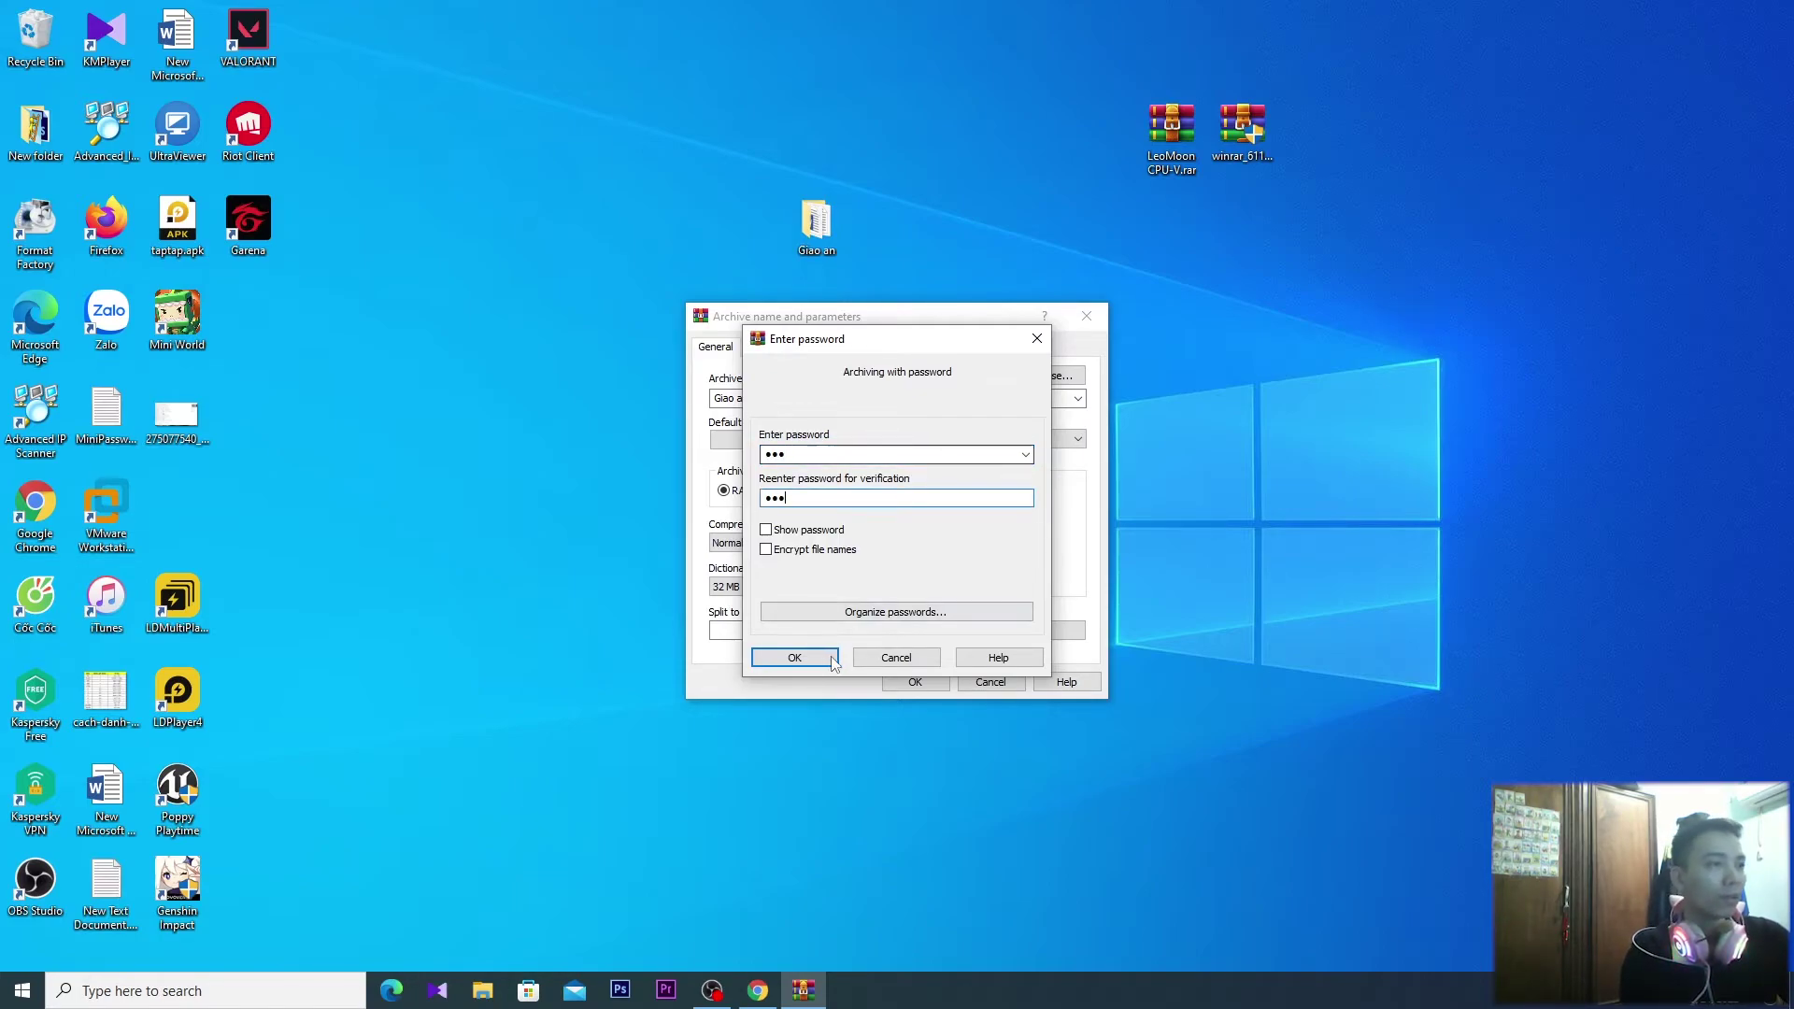
pyautogui.press('Return')
pyautogui.click(824, 491)
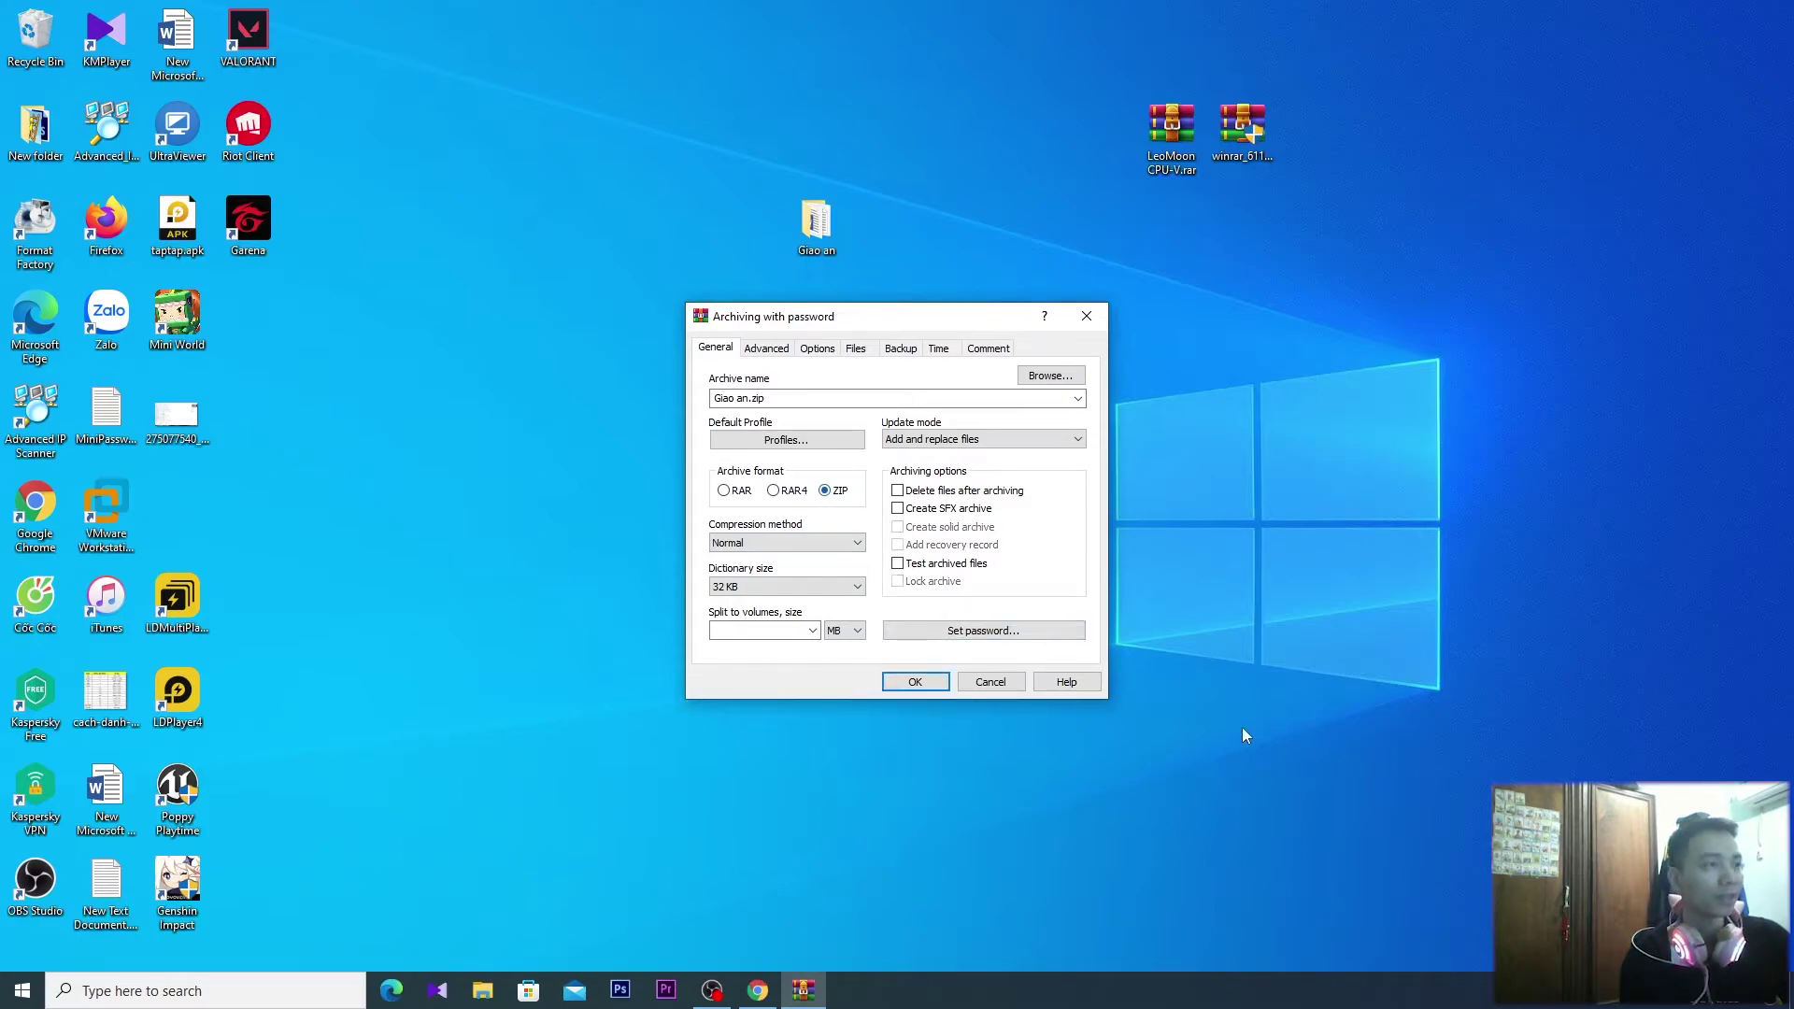
pyautogui.click(917, 681)
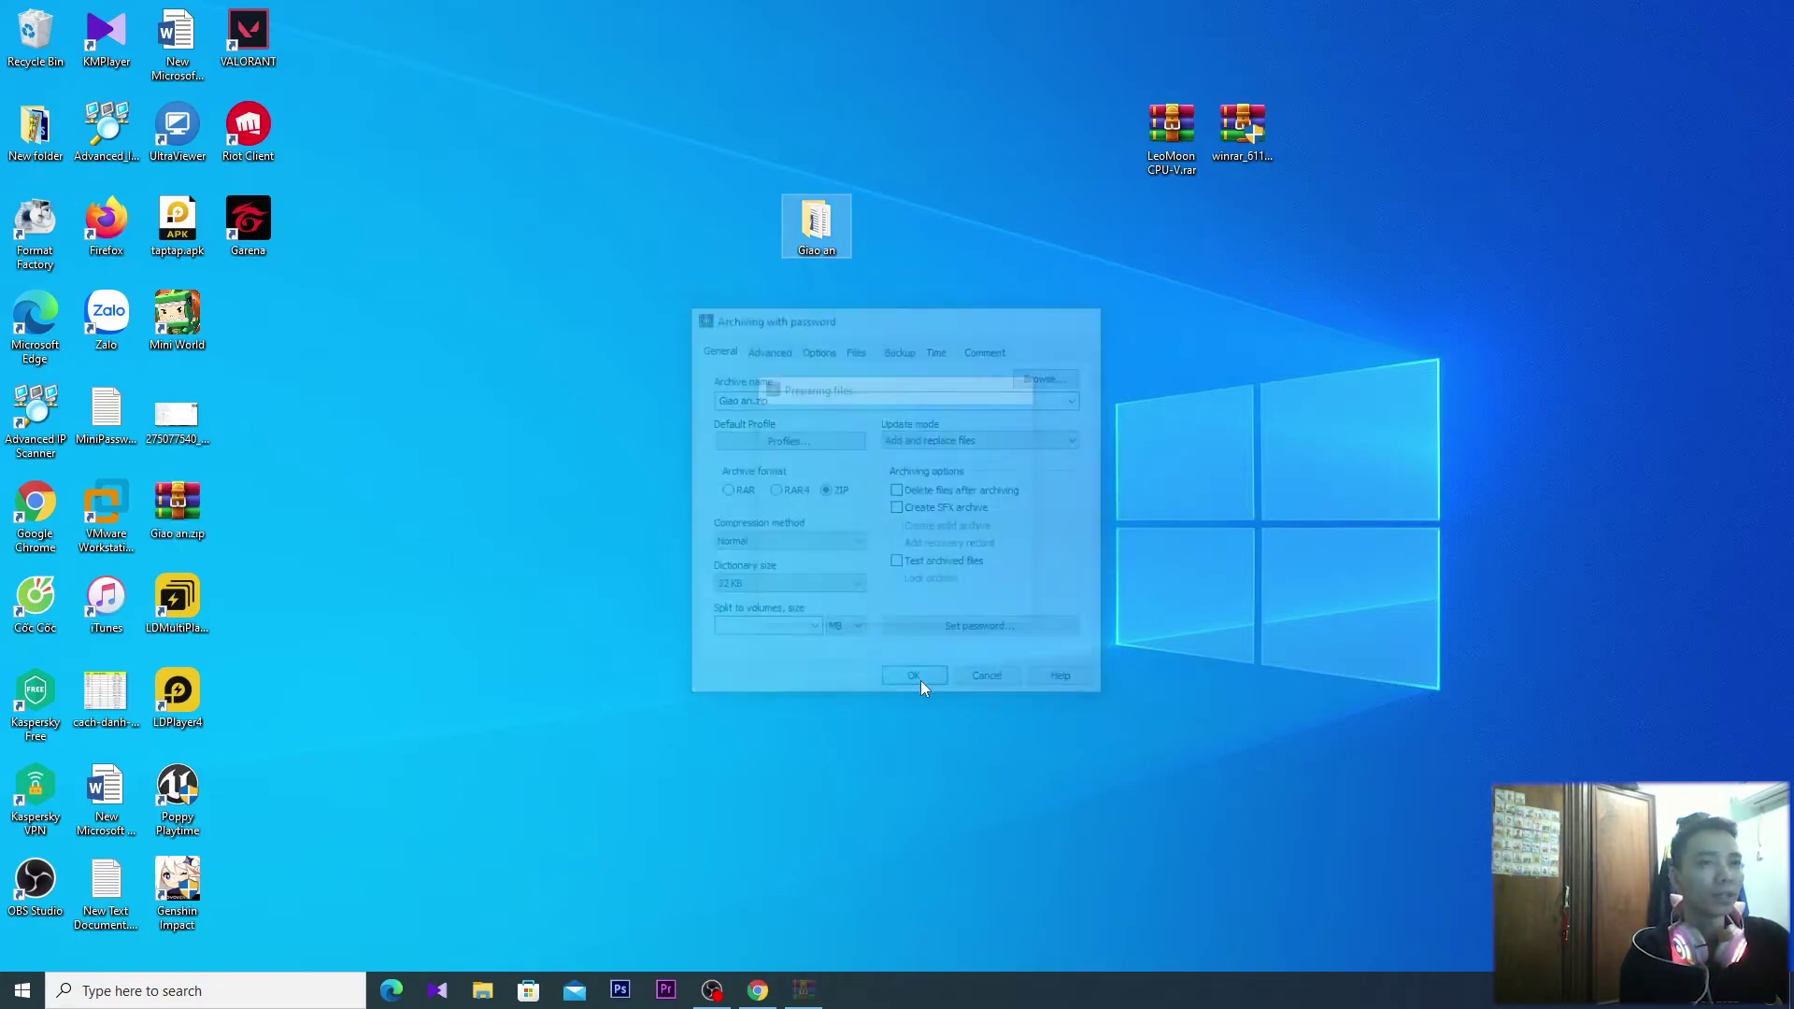
# Try extracting Giao an.zip to Giao an\, decline overwriting 1.docx, then delete the zip
pyautogui.rightClick(180, 507)
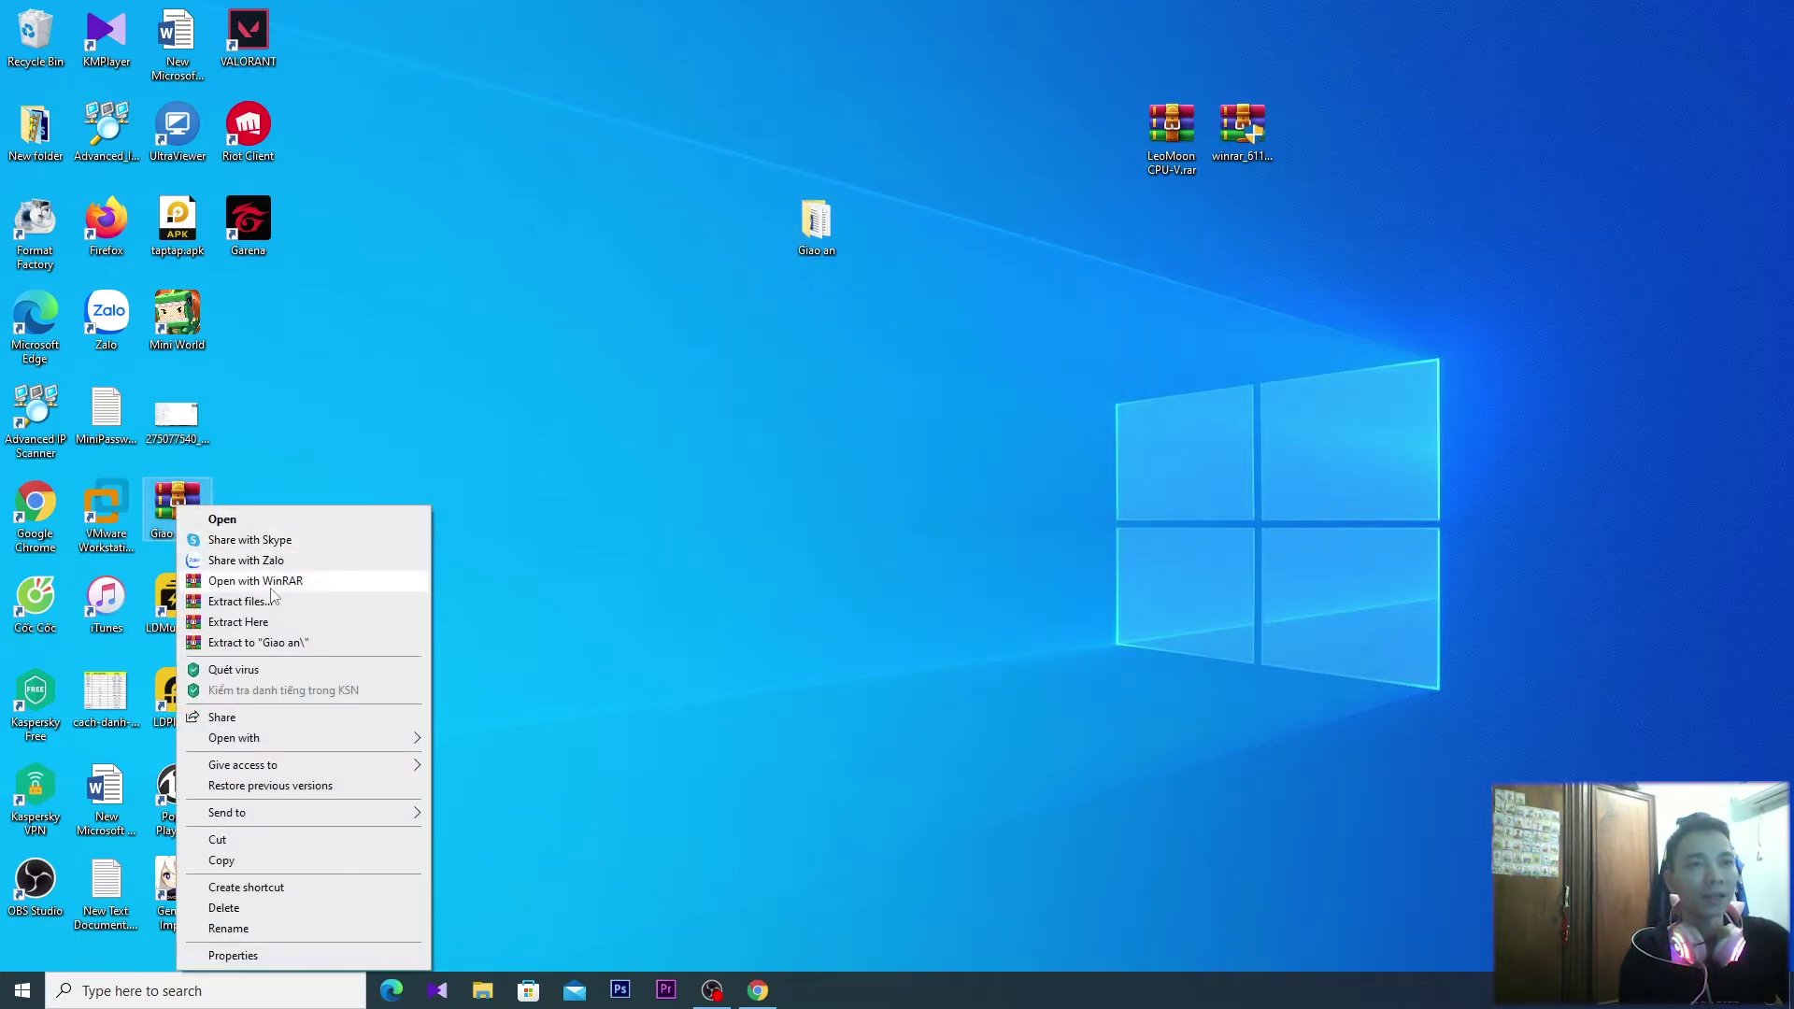
pyautogui.click(271, 641)
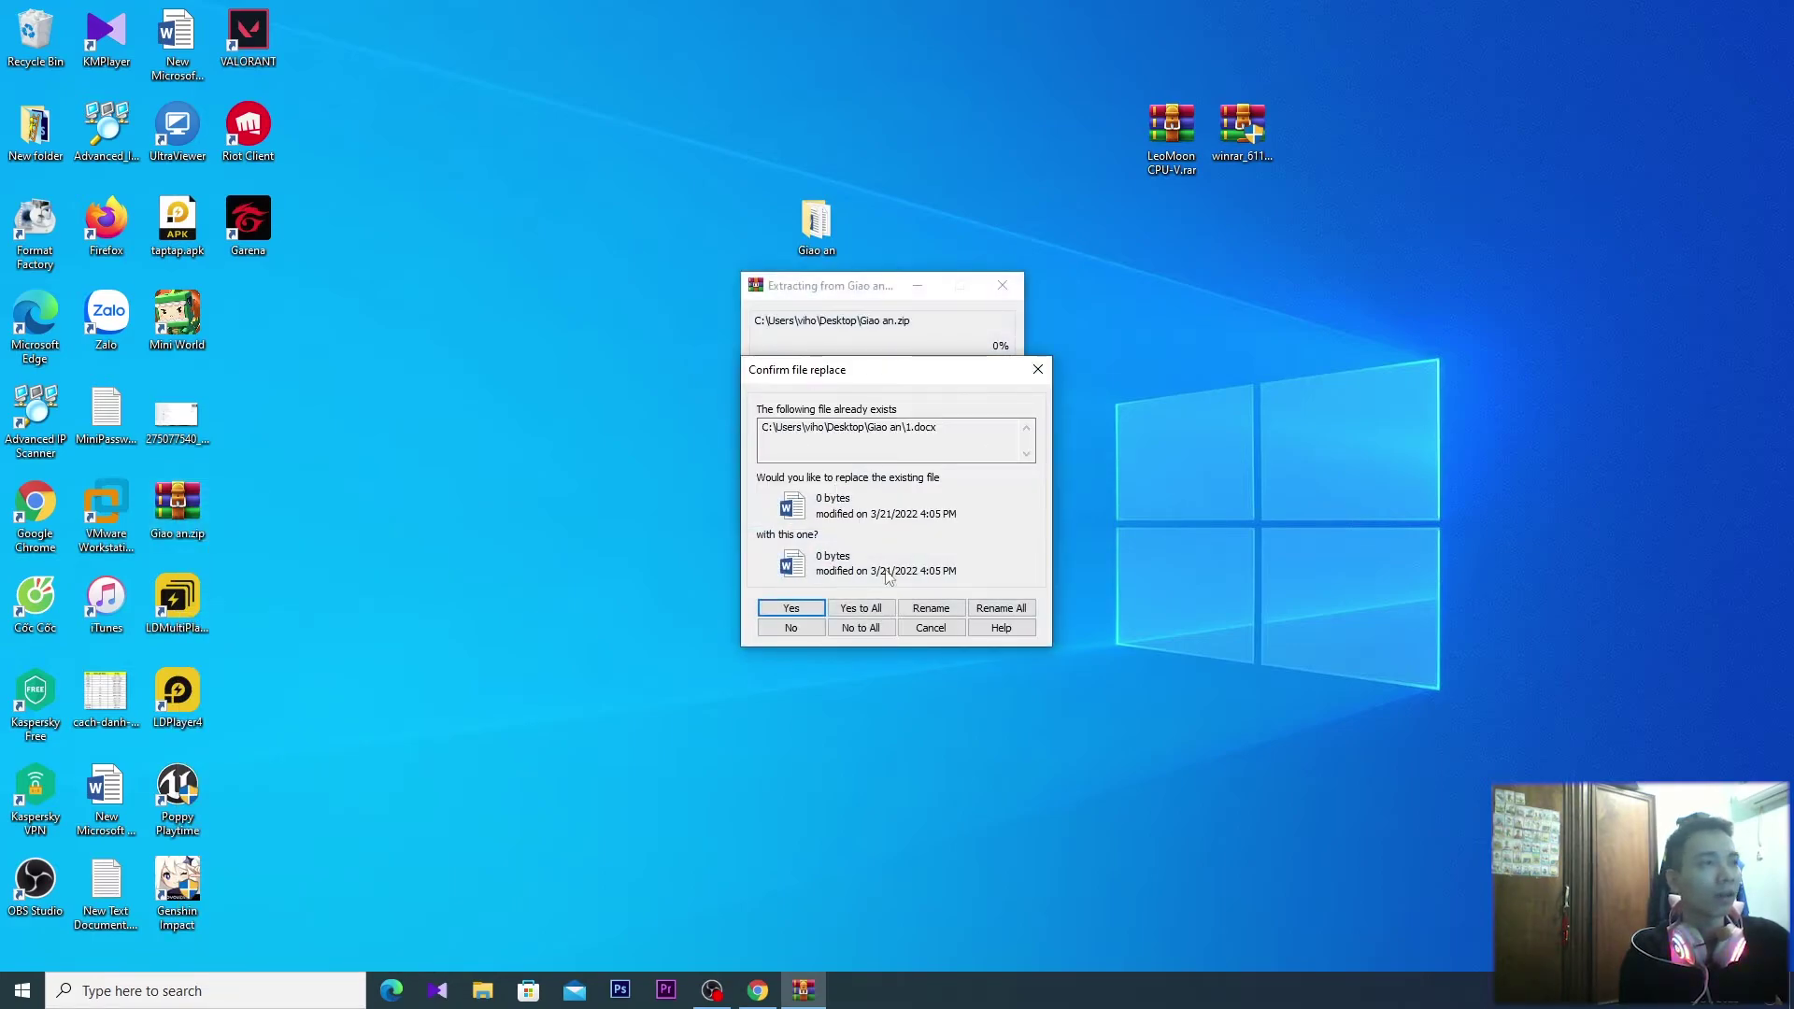
pyautogui.click(1037, 369)
pyautogui.press('Escape')
pyautogui.press('Delete')
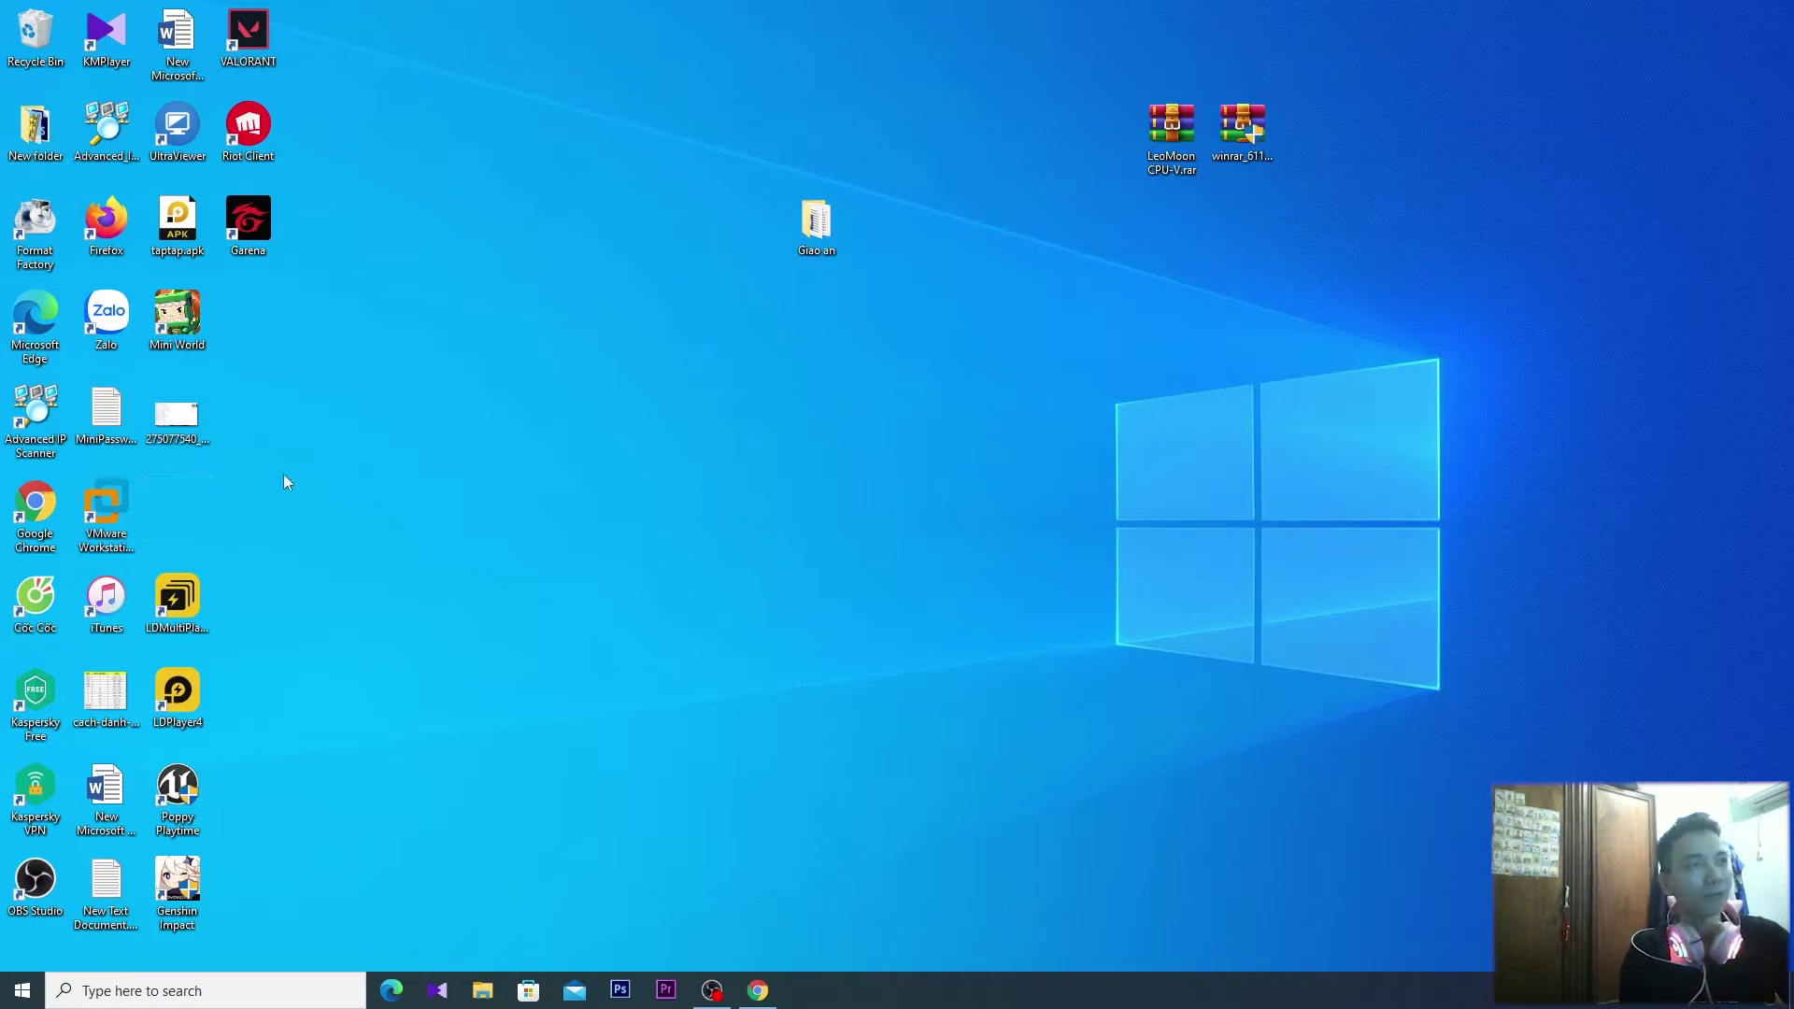
# Archive Giao an as Giao an.rar, protected by a password entered twice
pyautogui.rightClick(806, 222)
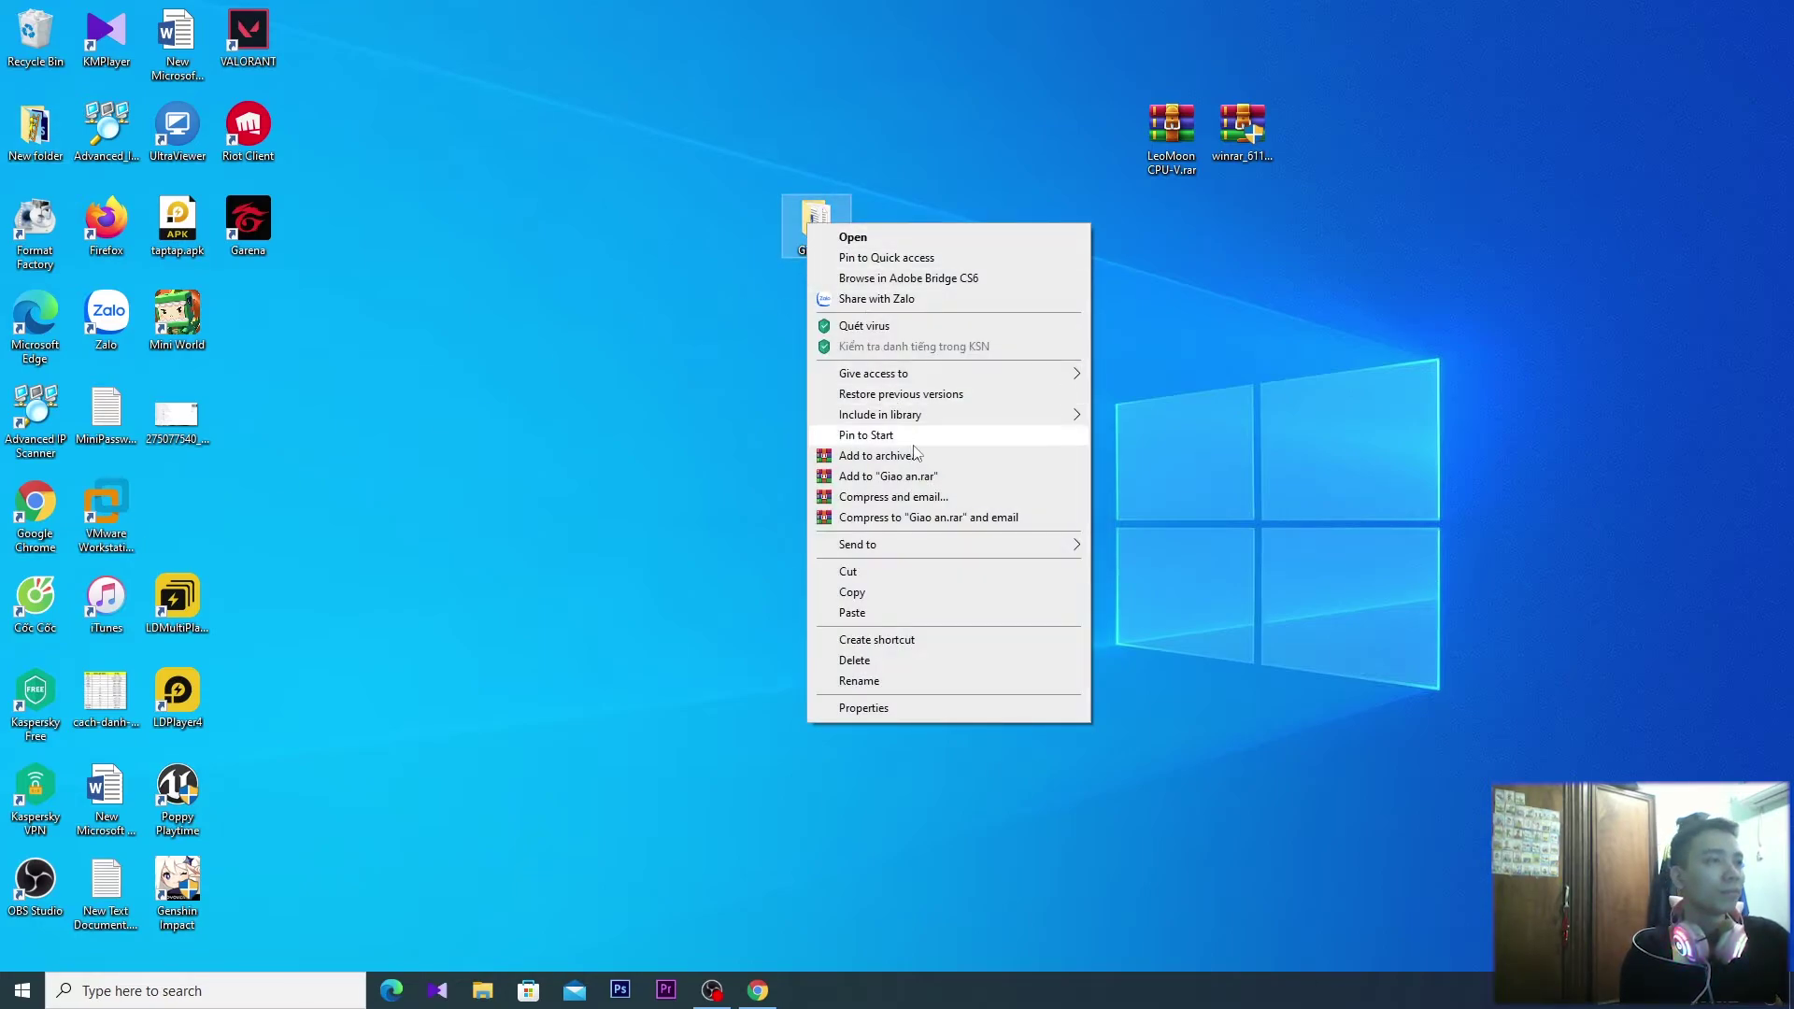
pyautogui.click(922, 453)
pyautogui.click(978, 625)
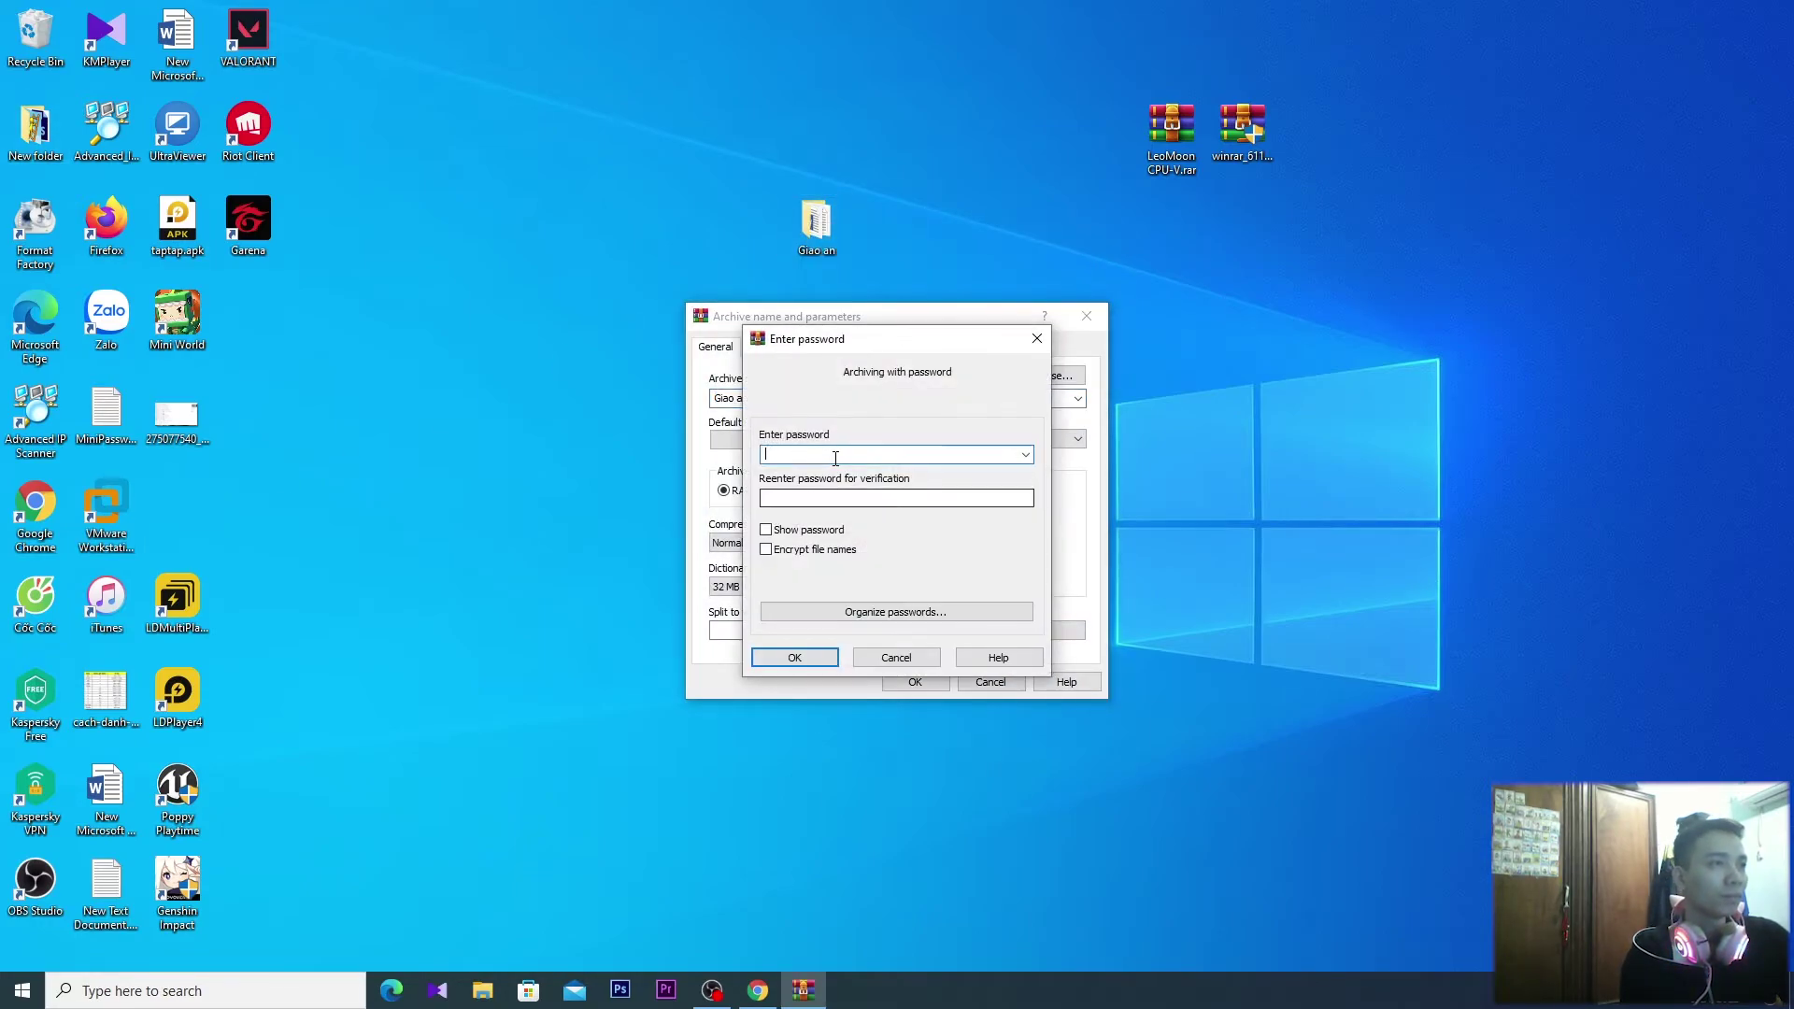
pyautogui.write('1')
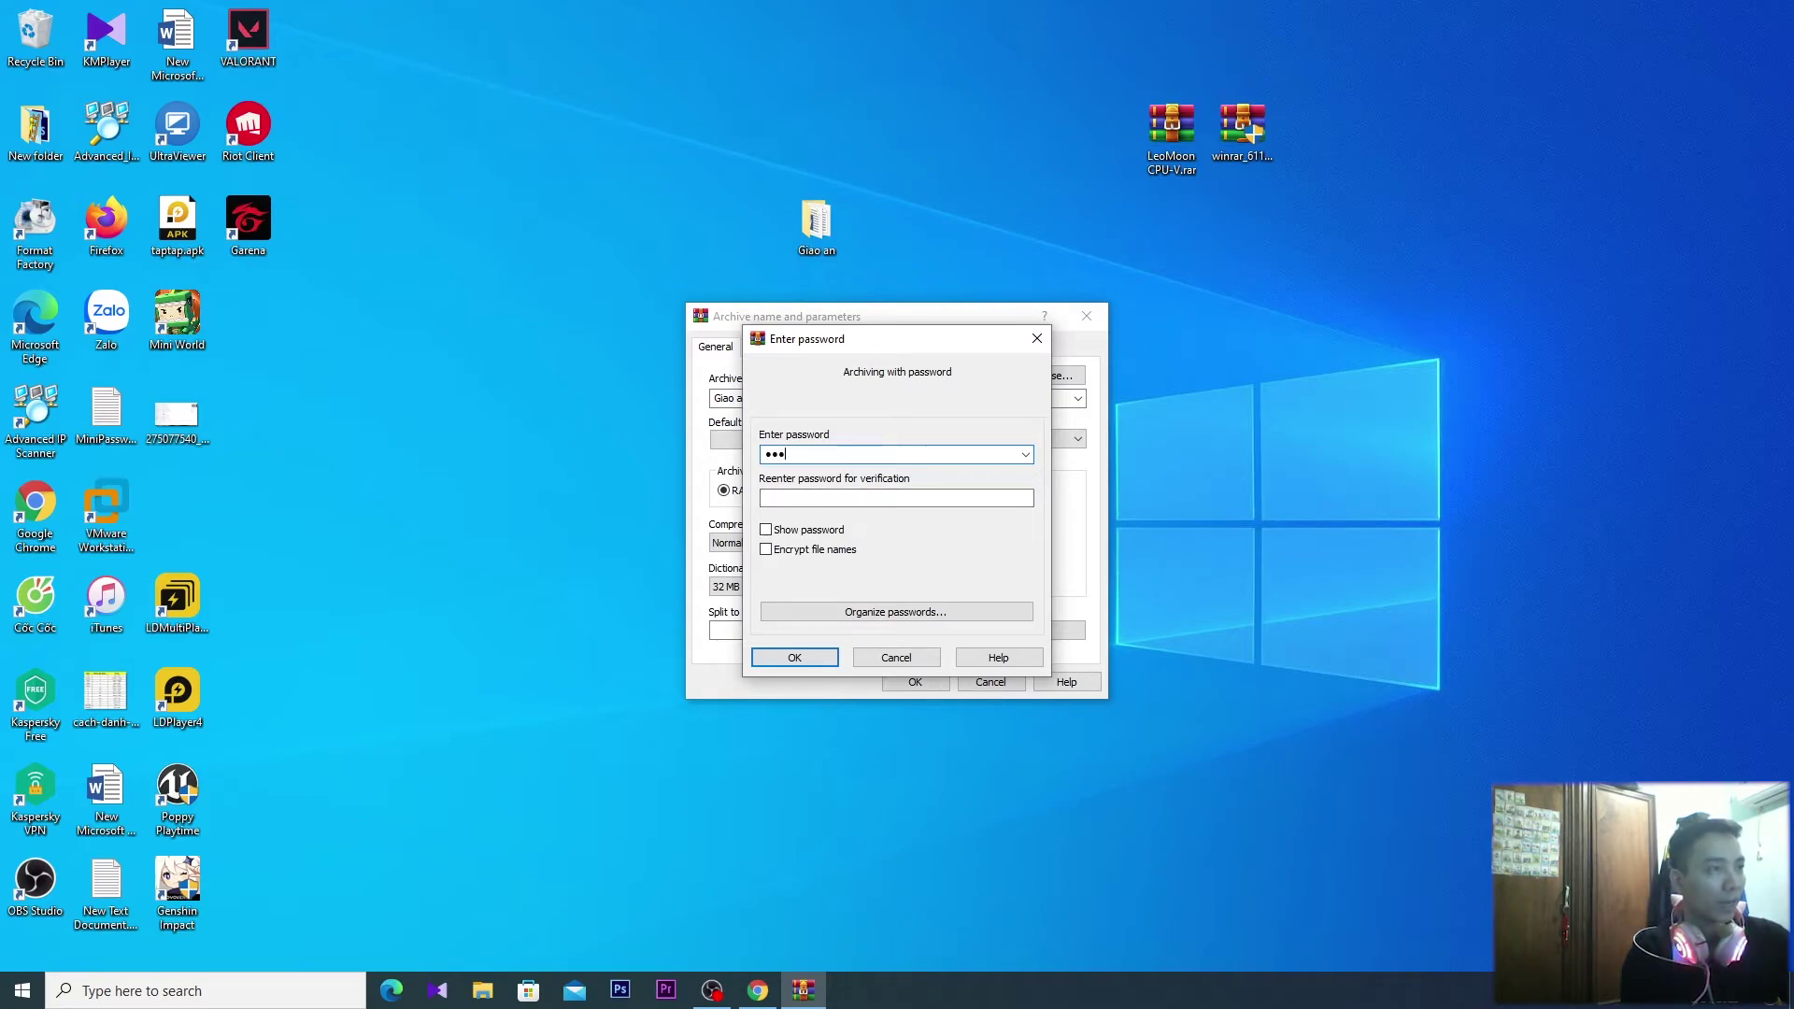
pyautogui.write('23')
pyautogui.click(852, 496)
pyautogui.write('123')
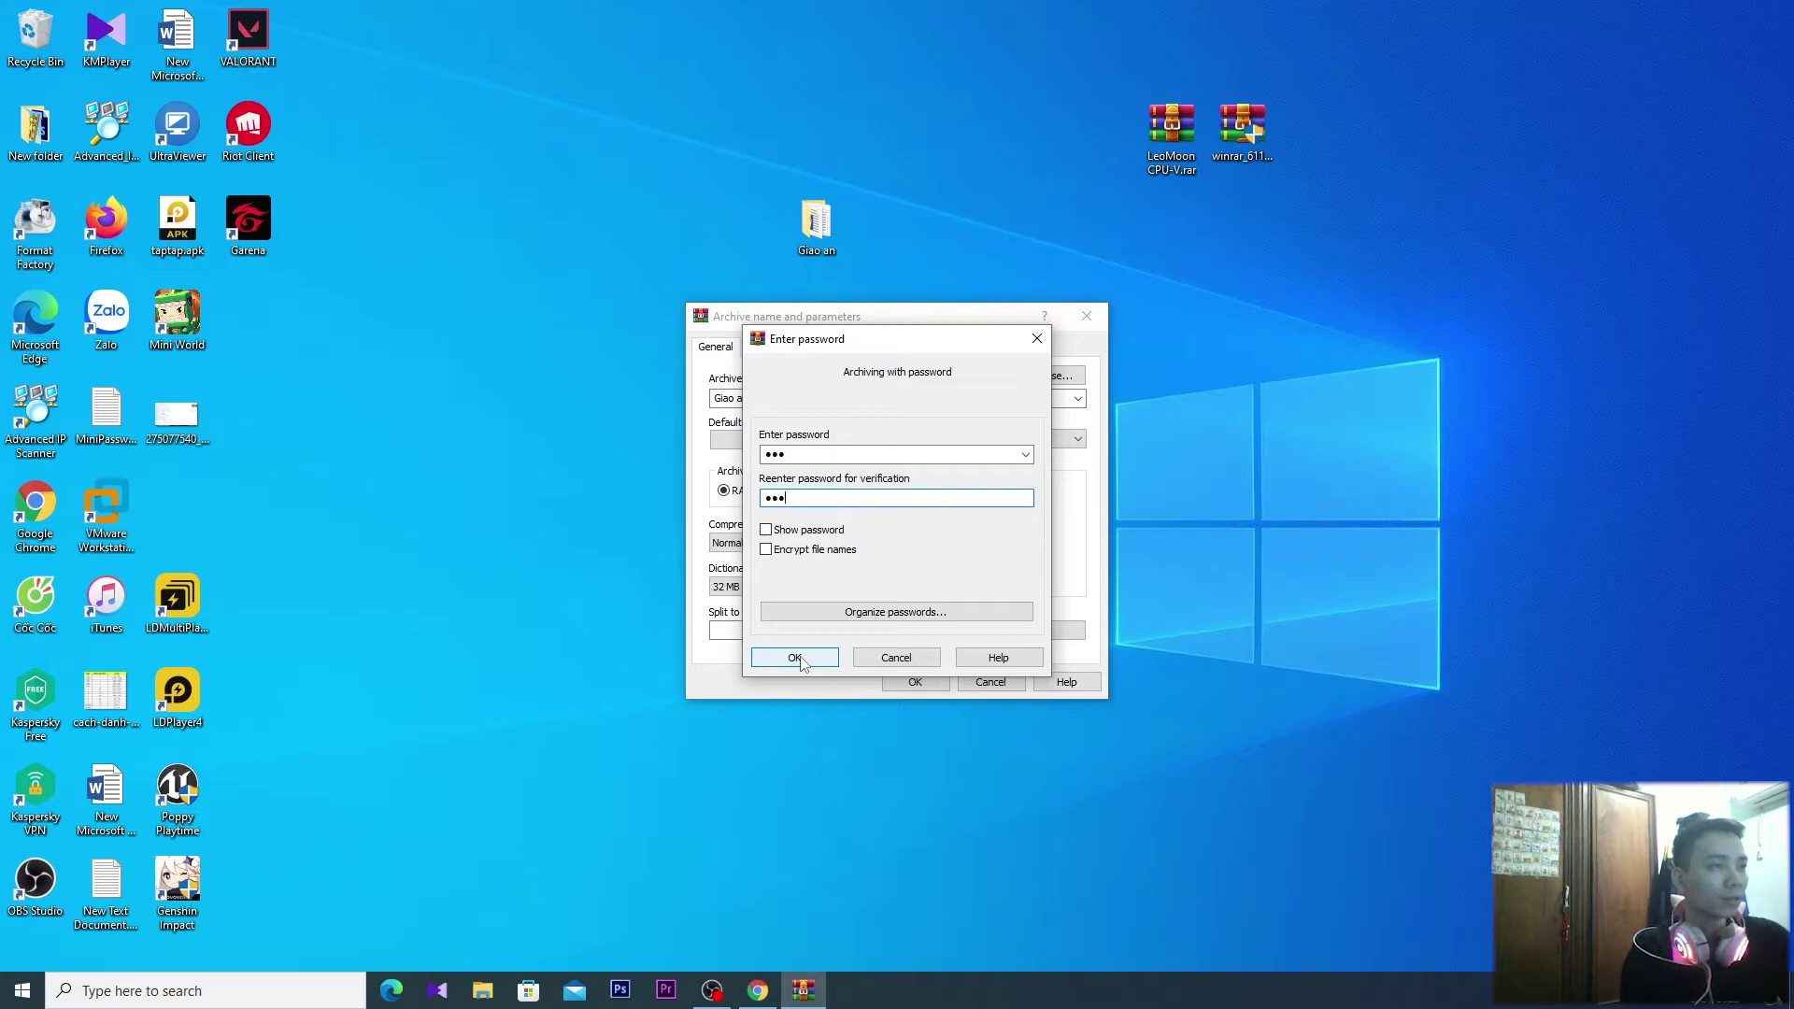
pyautogui.click(796, 658)
pyautogui.click(912, 680)
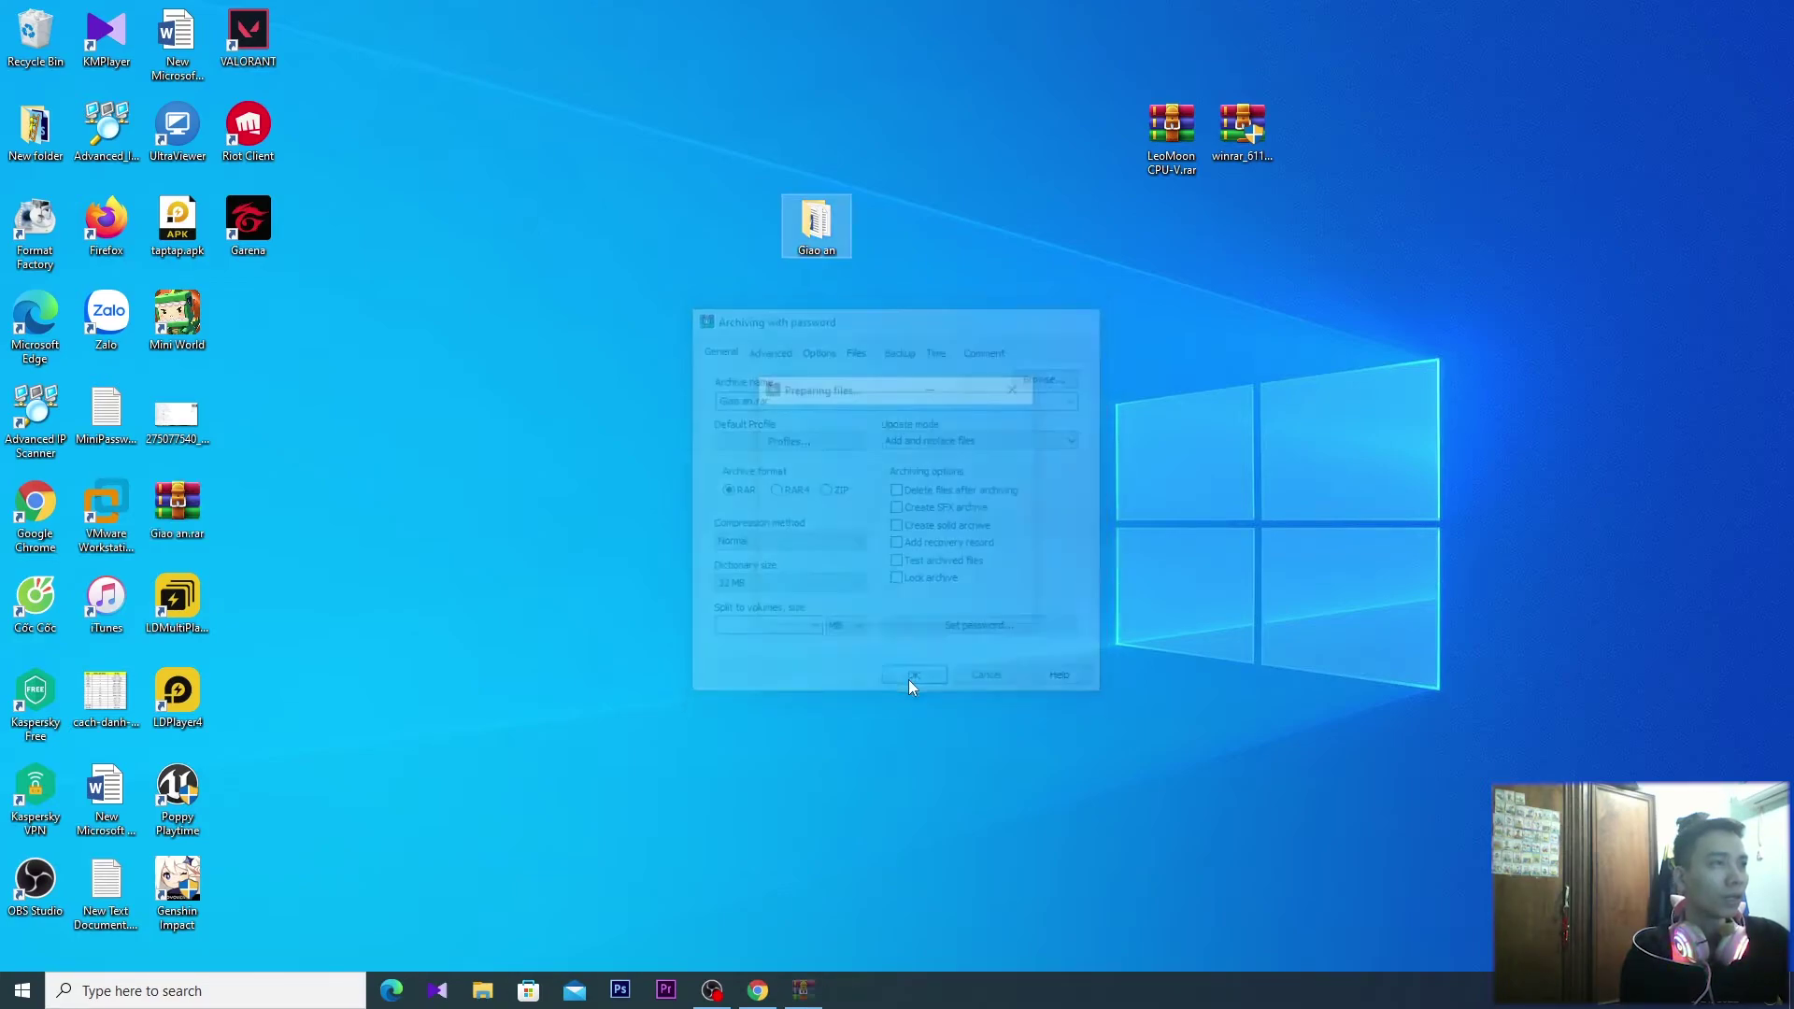
# Try Extract Here on Giao an.rar, then cancel the password prompt
pyautogui.rightClick(165, 505)
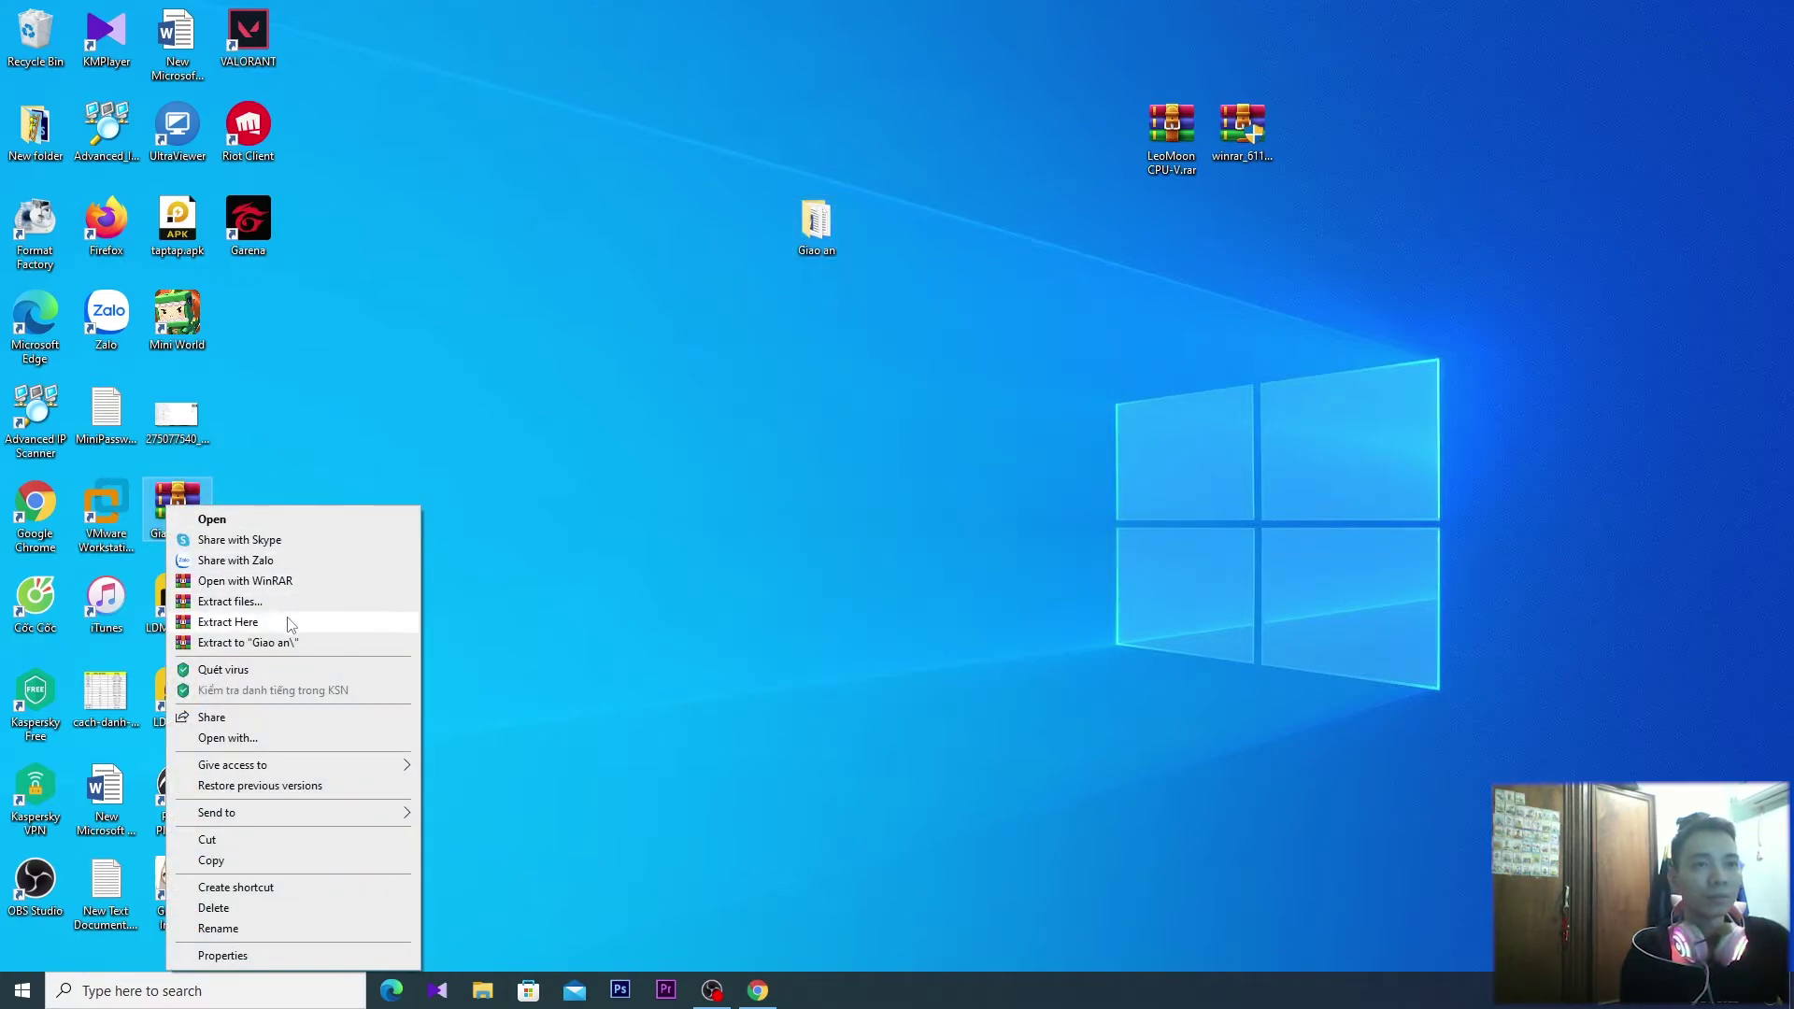
pyautogui.click(289, 623)
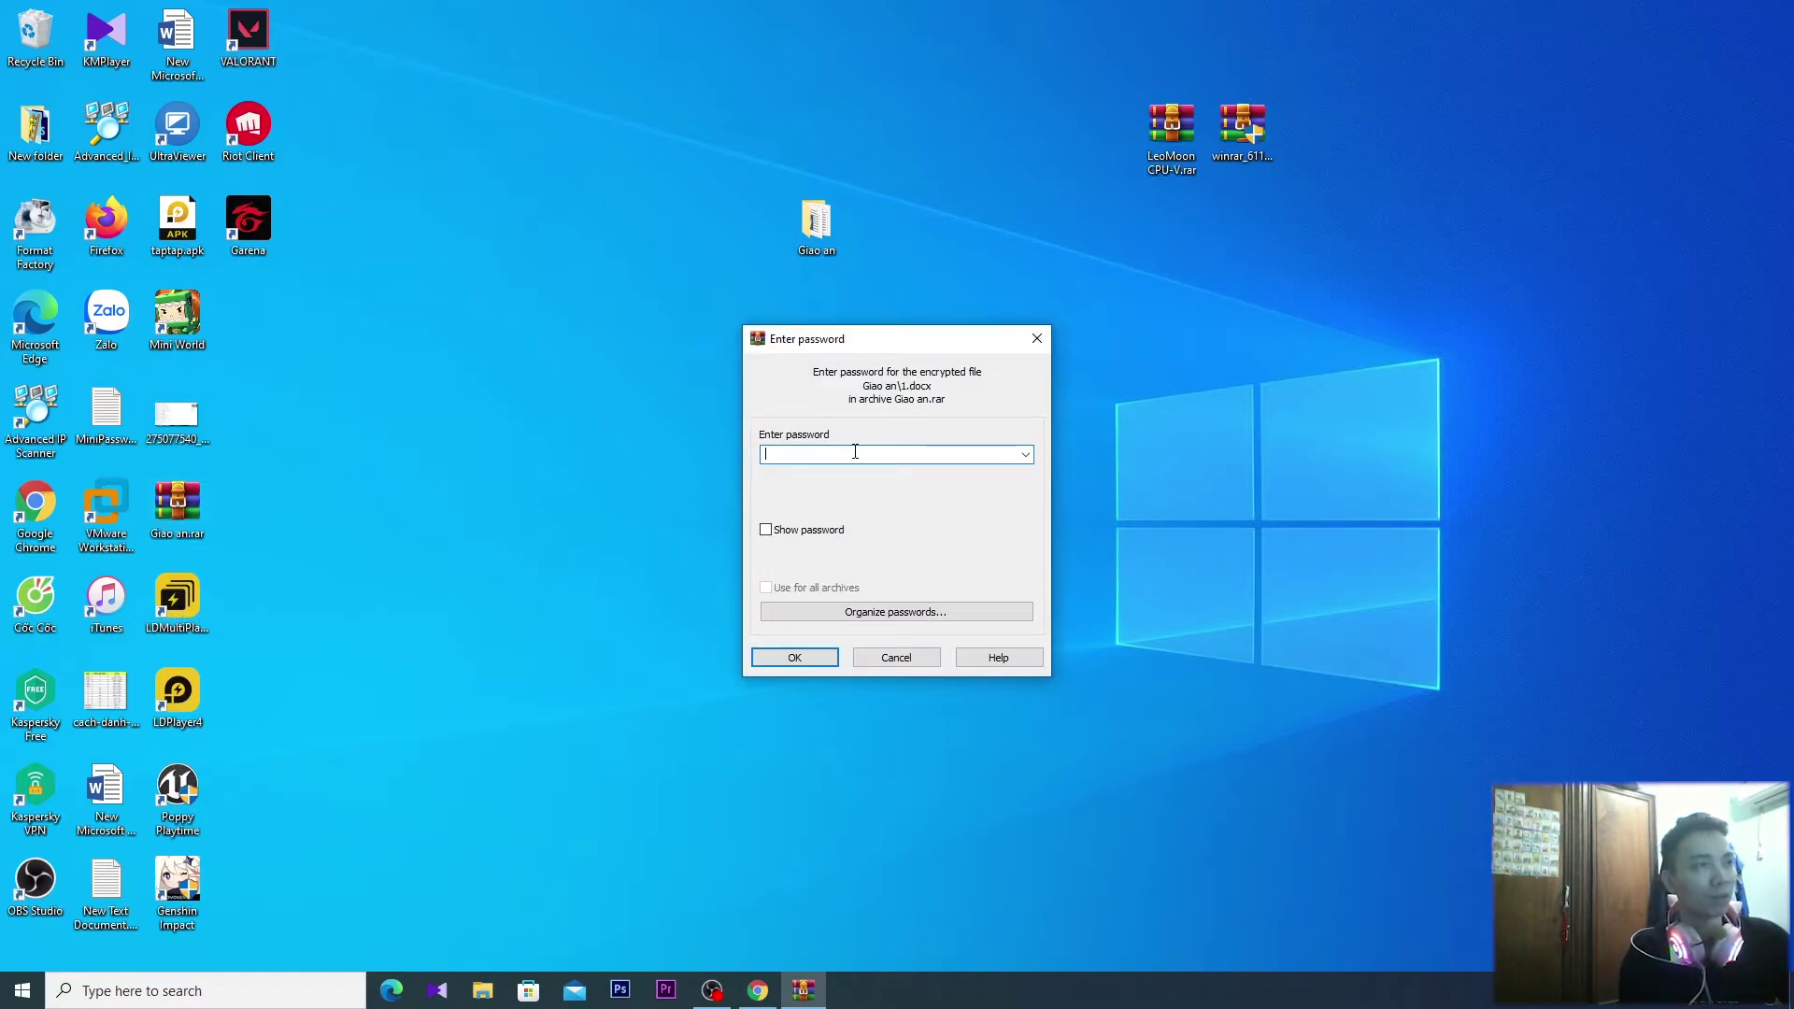
pyautogui.click(1037, 339)
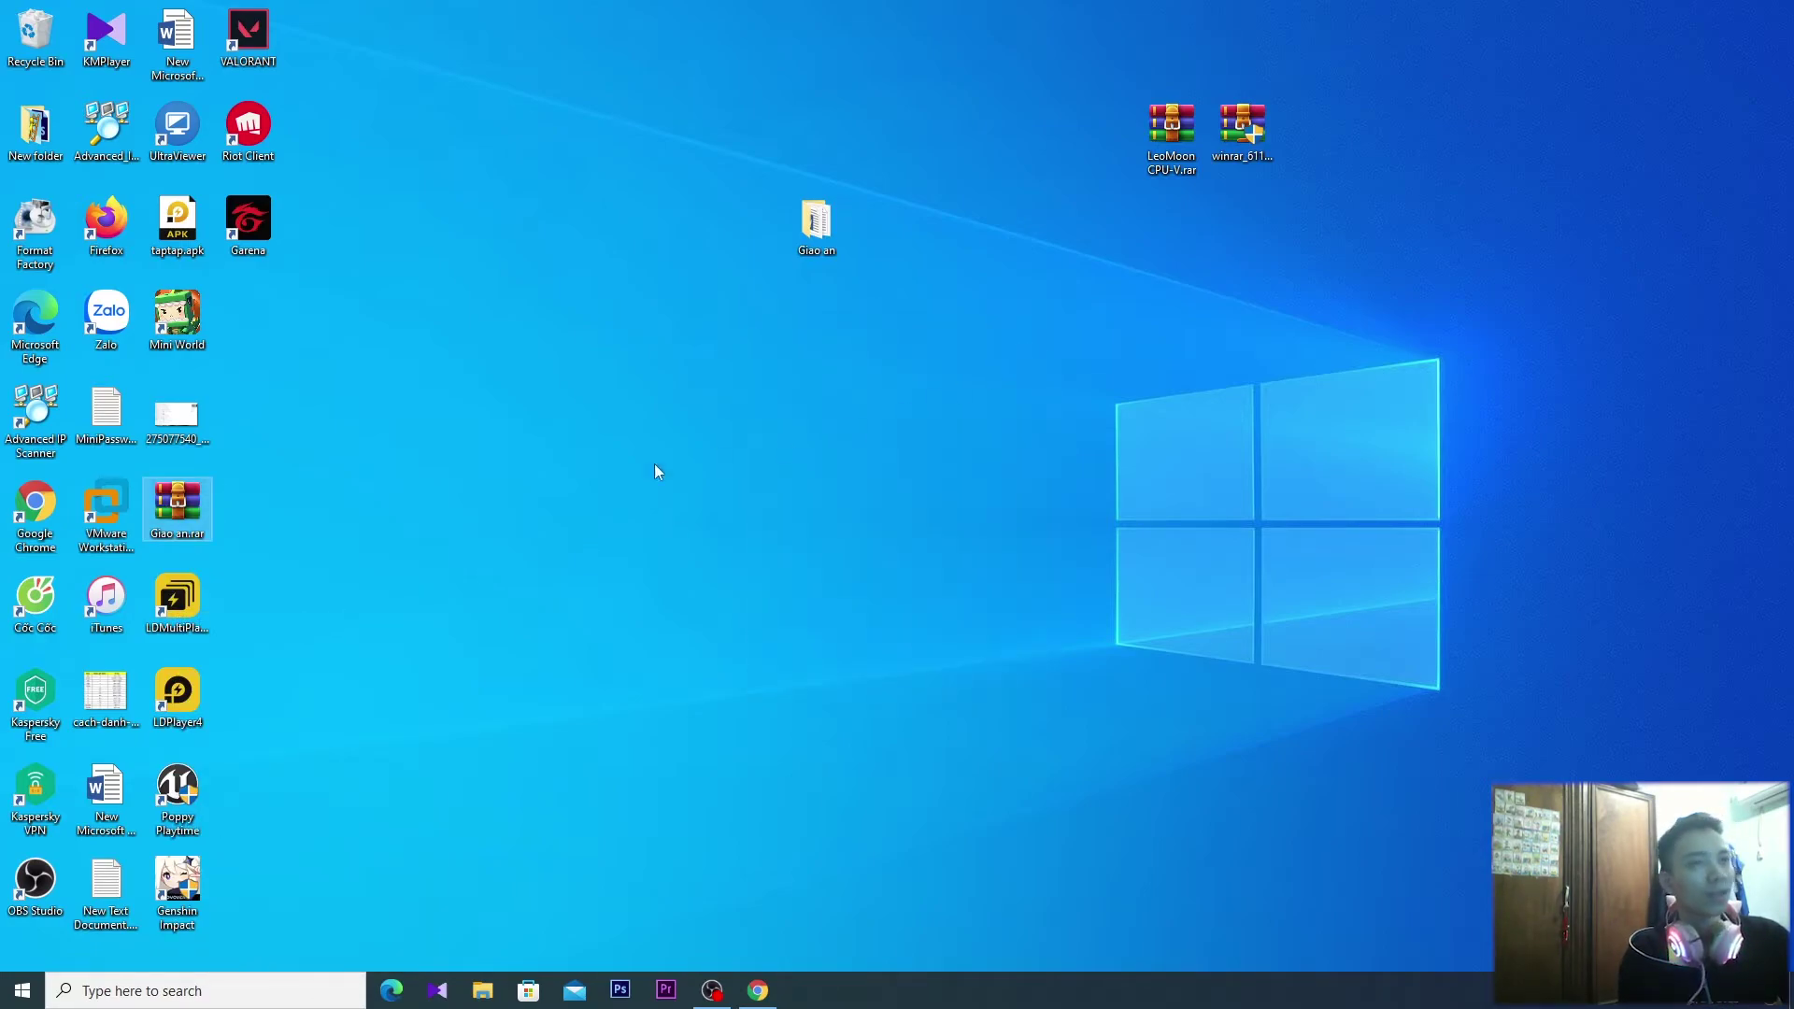
# Delete the original Giao an folder and move Giao an.rar up into its spot
pyautogui.click(190, 509)
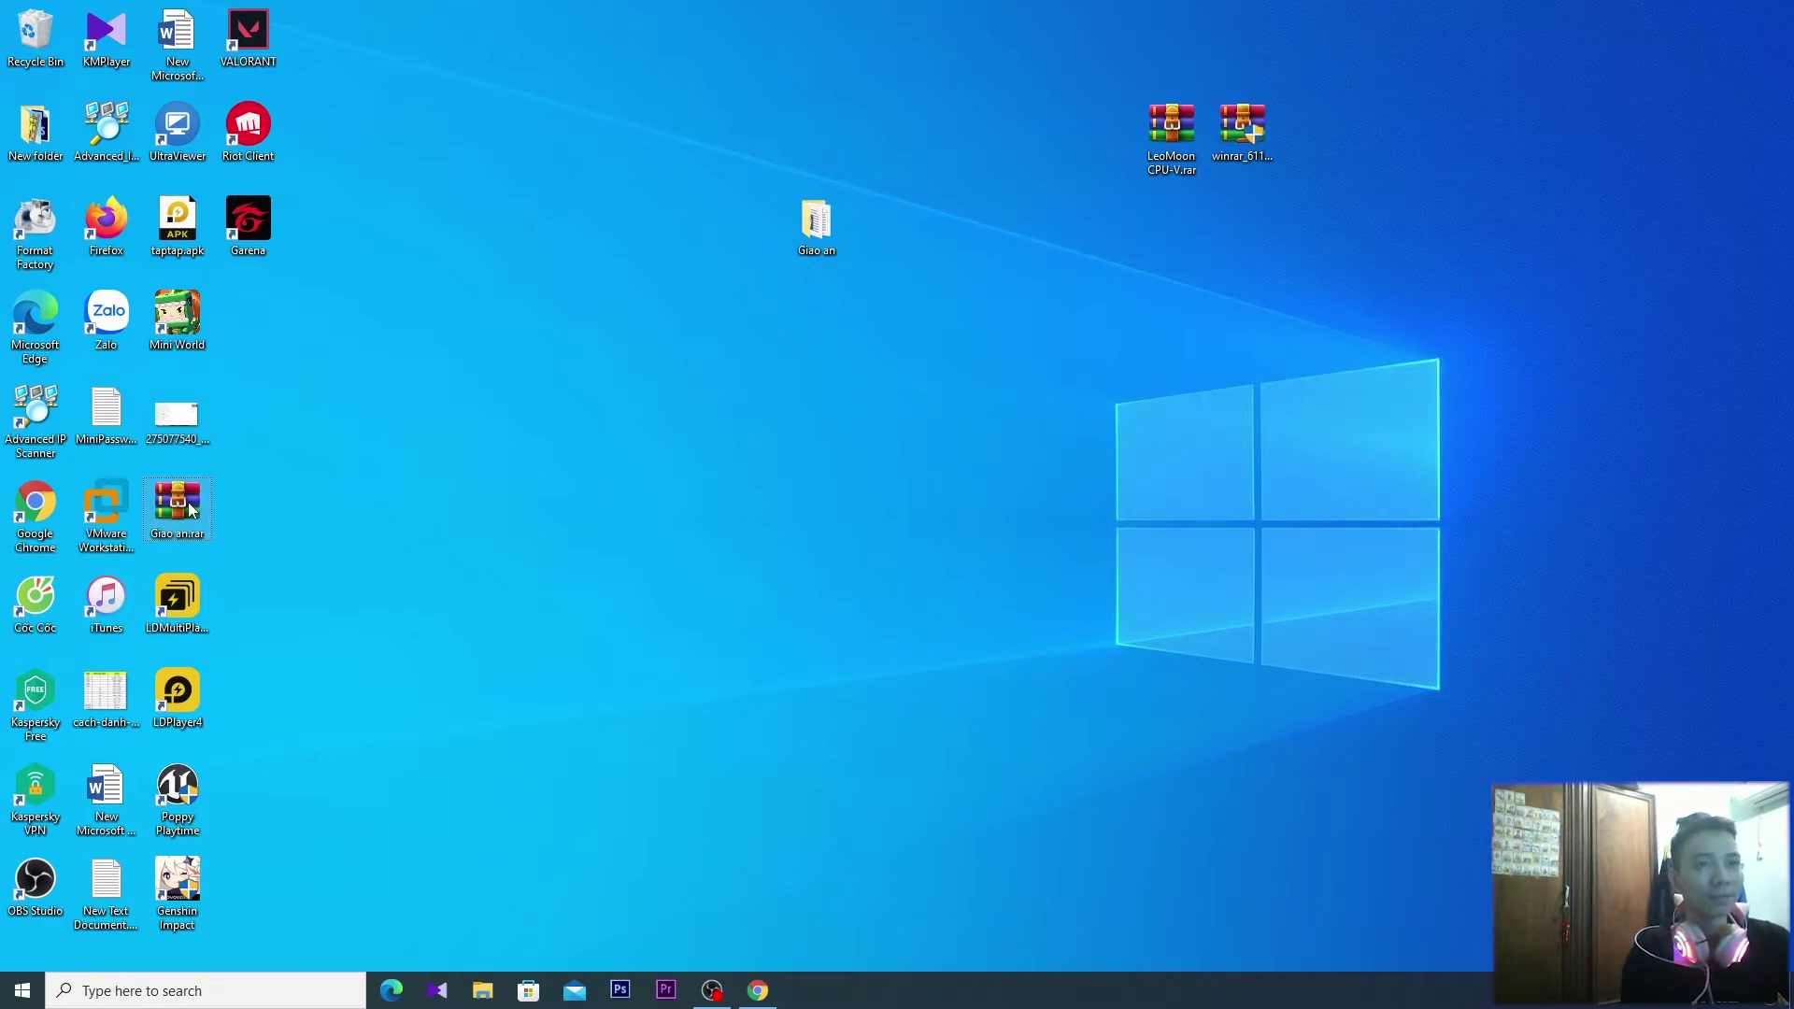
pyautogui.moveTo(190, 509); pyautogui.dragTo(687, 512)
pyautogui.moveTo(783, 164); pyautogui.dragTo(998, 321)
pyautogui.press('Delete')
pyautogui.moveTo(674, 509); pyautogui.dragTo(726, 265)
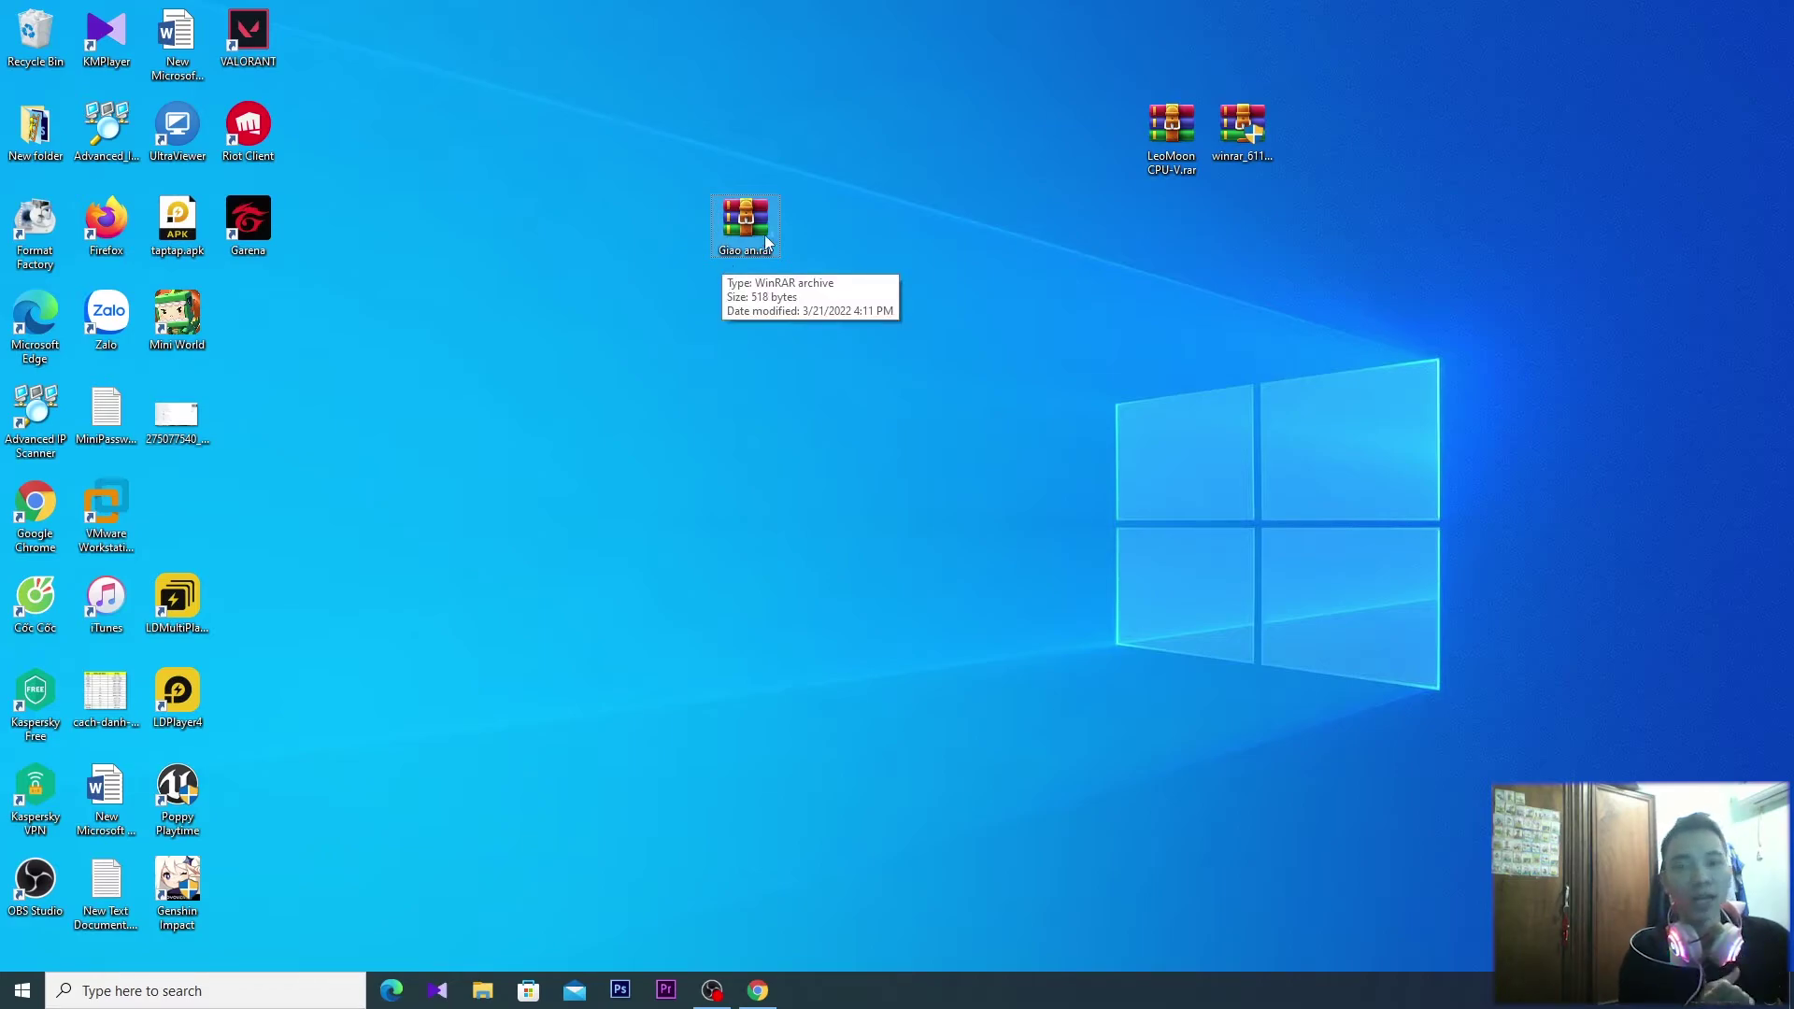
# Open the extraction options for Giao an.rar and create a desktop folder named New folder (2)
pyautogui.rightClick(744, 225)
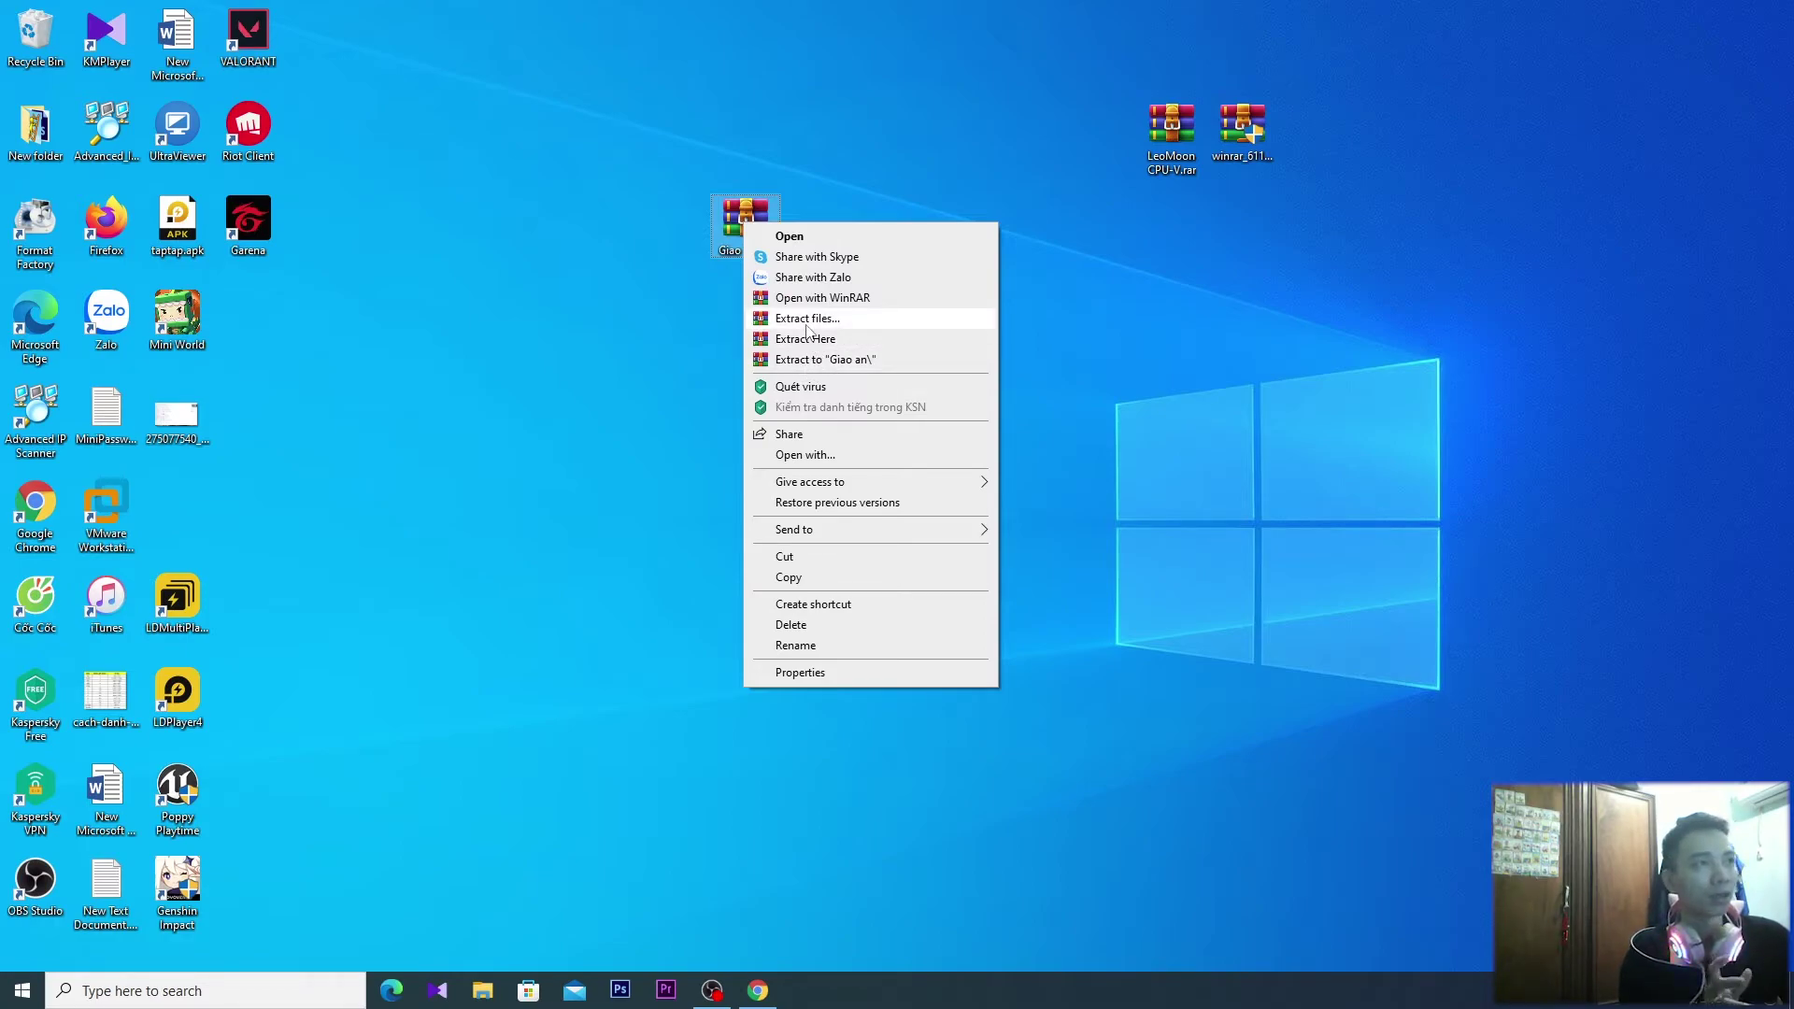
pyautogui.click(810, 320)
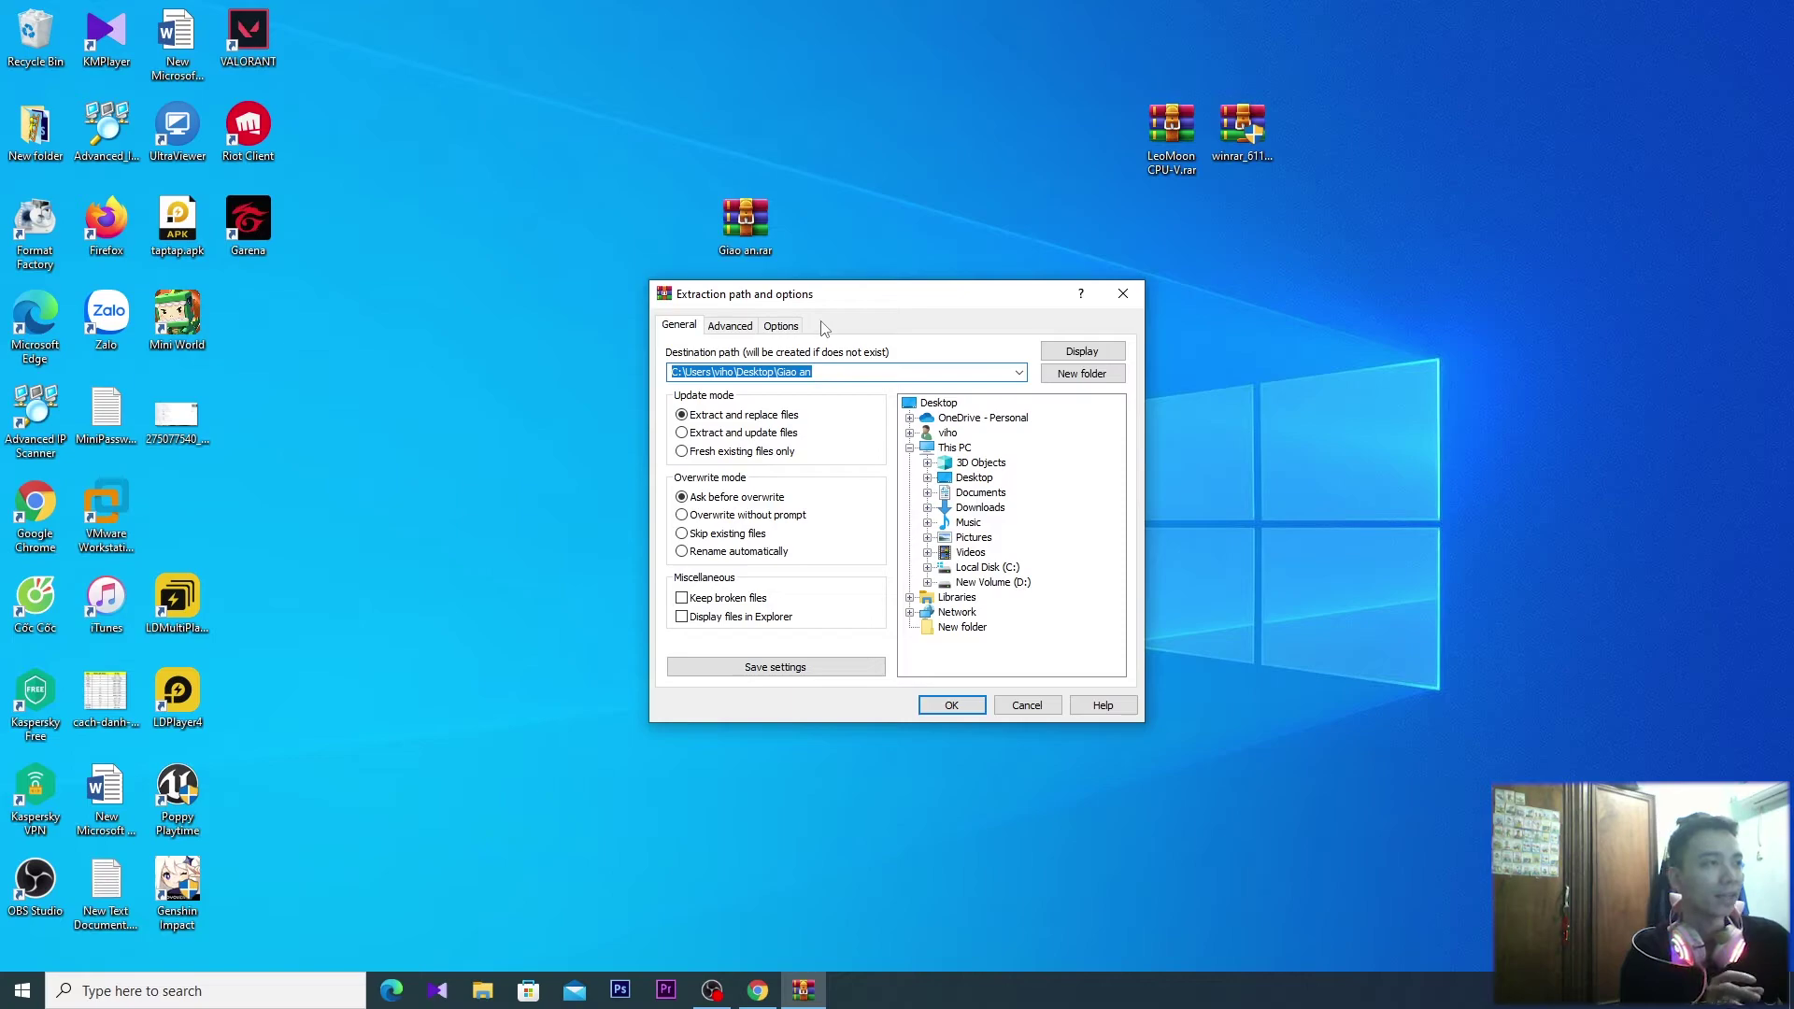
pyautogui.rightClick(1352, 453)
pyautogui.moveTo(1479, 637)
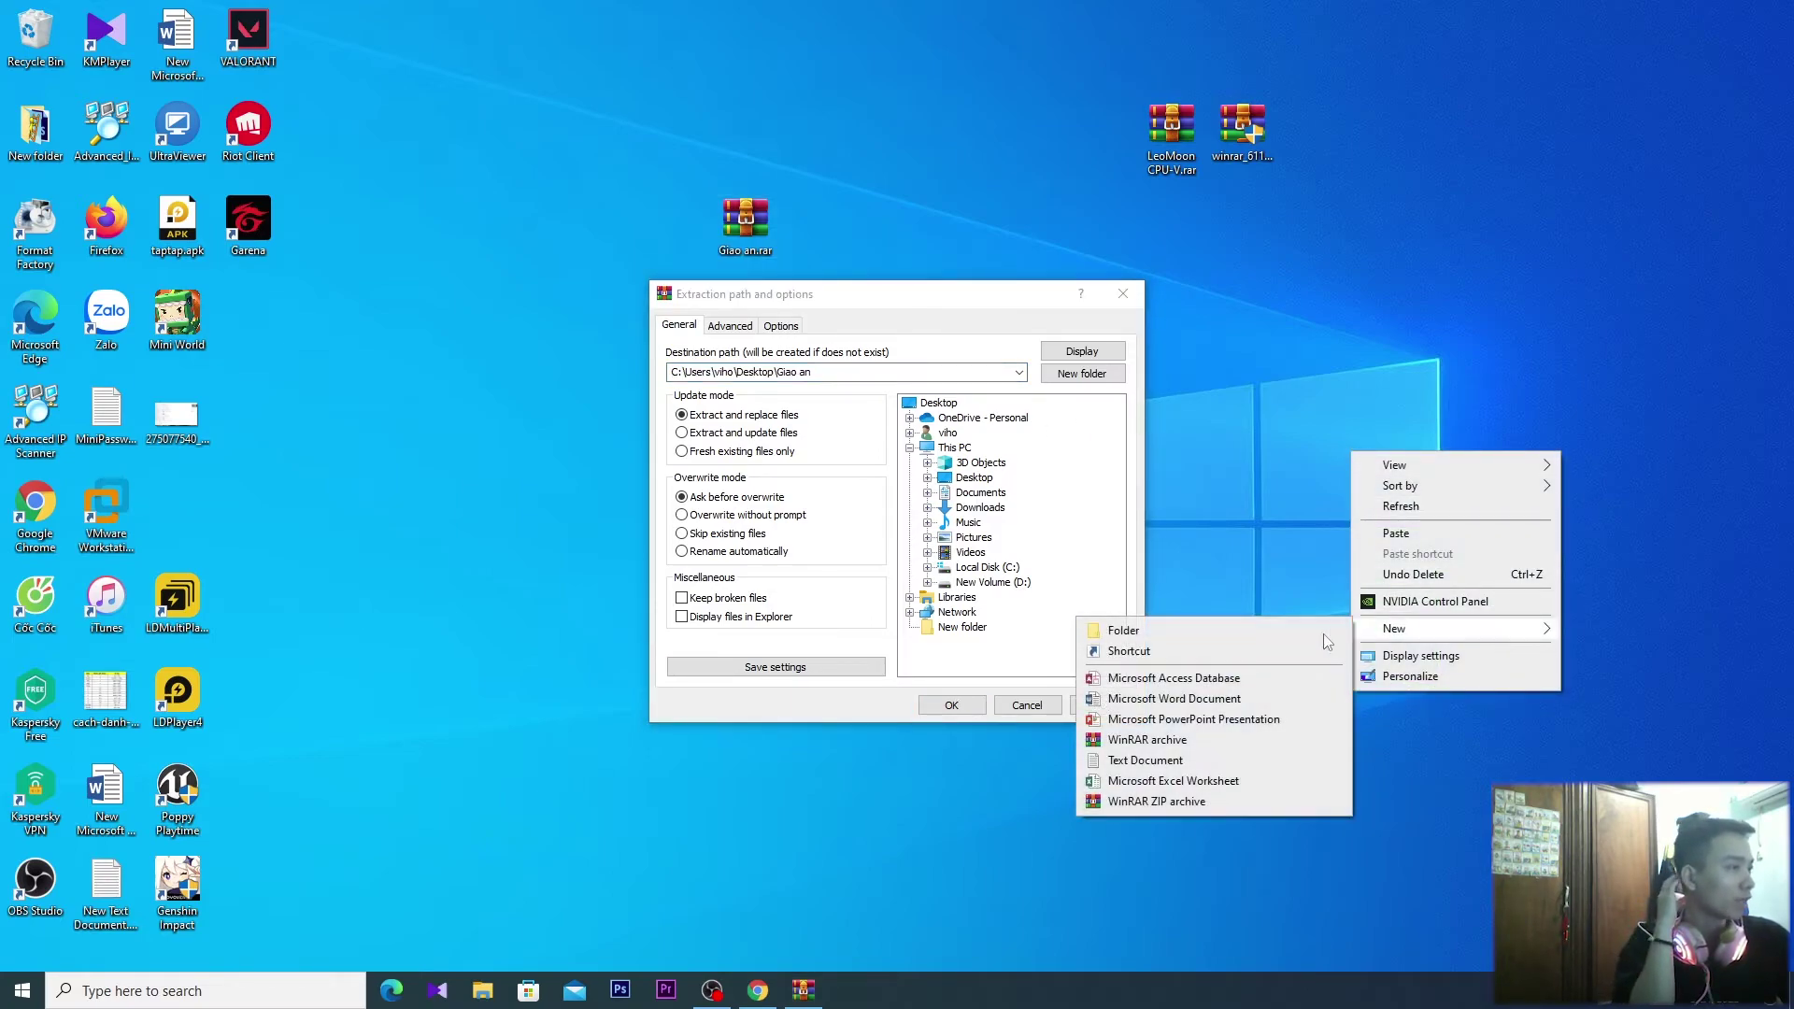
pyautogui.click(1124, 630)
pyautogui.click(1378, 508)
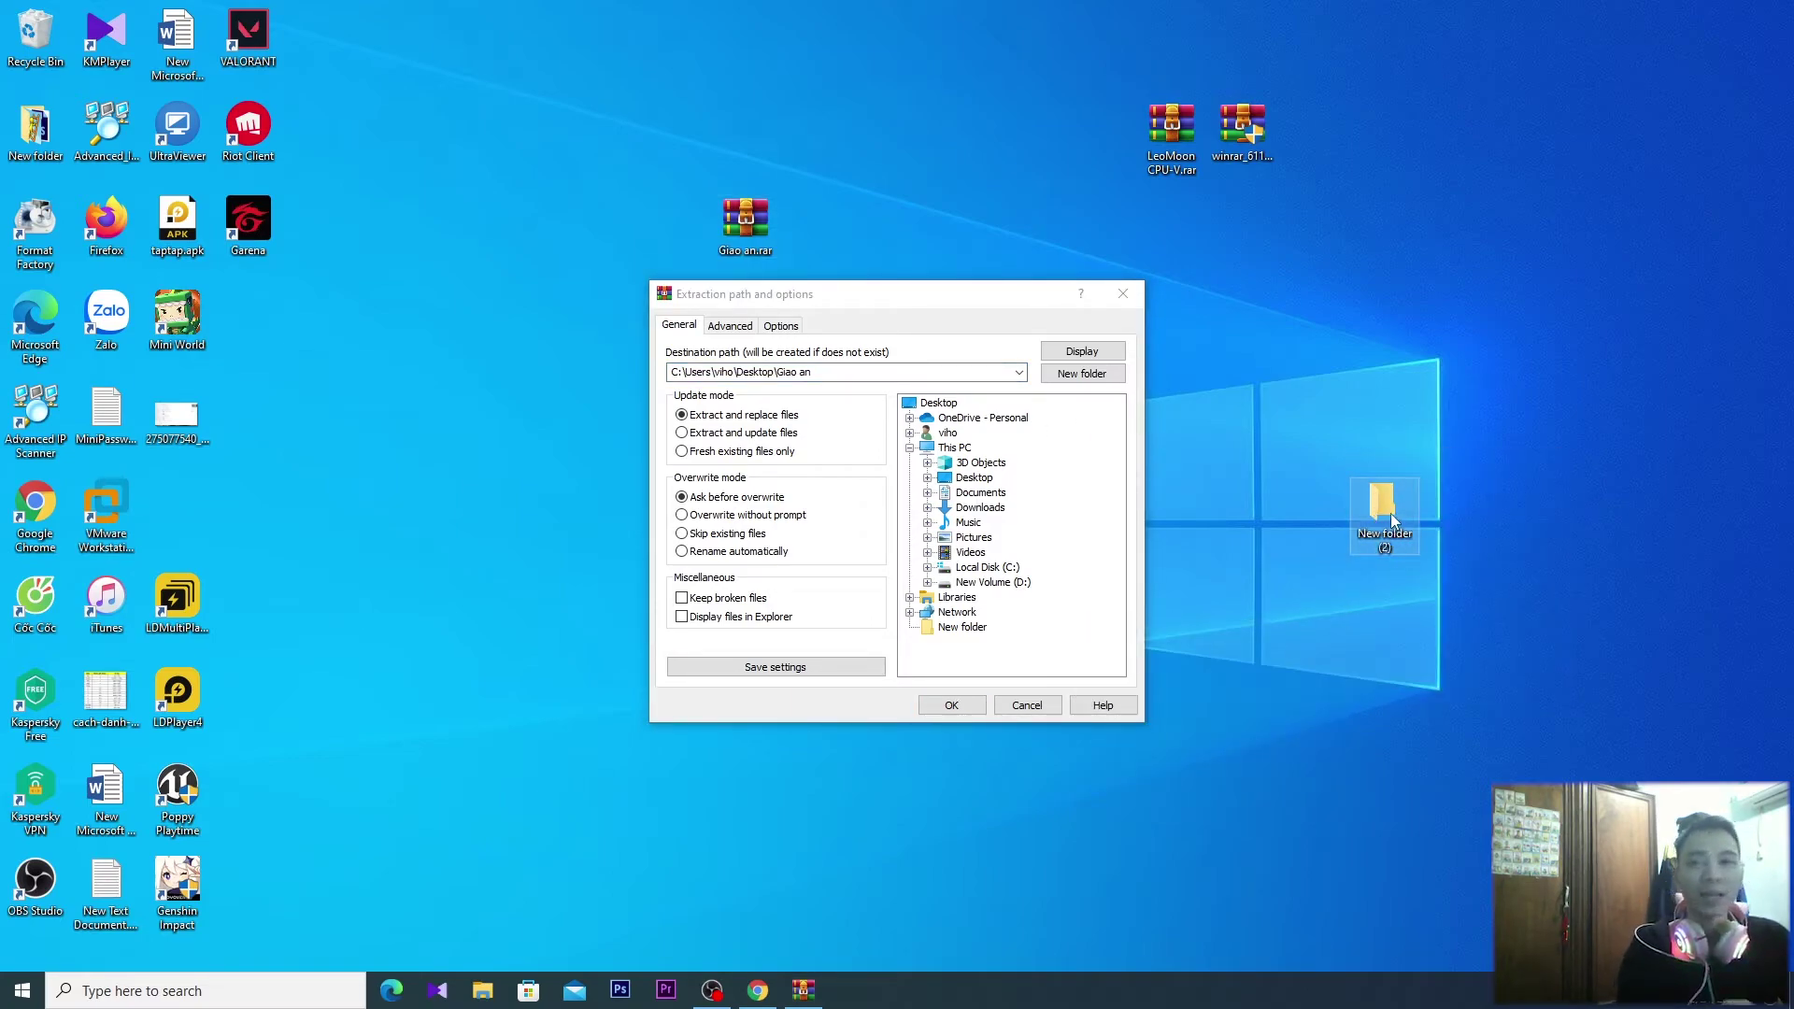
# Extract Giao an.rar into New folder (2), entering the archive password
pyautogui.click(972, 478)
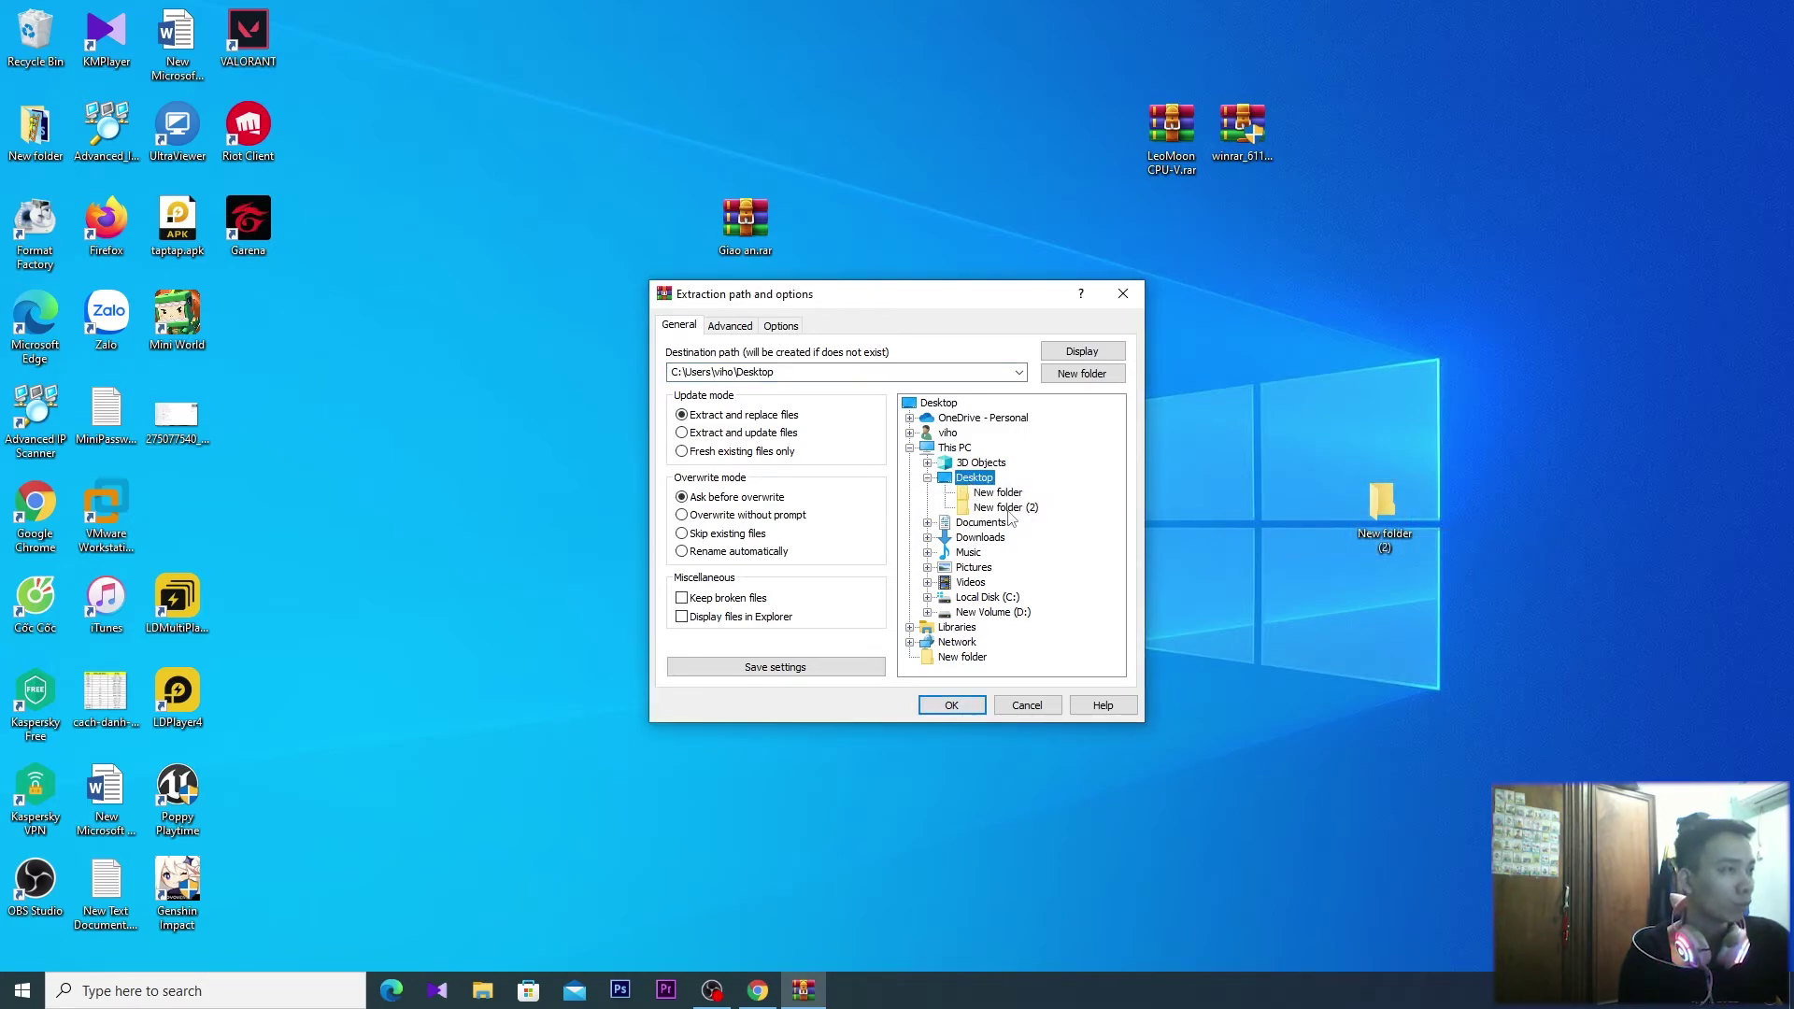
pyautogui.click(1007, 509)
pyautogui.click(949, 704)
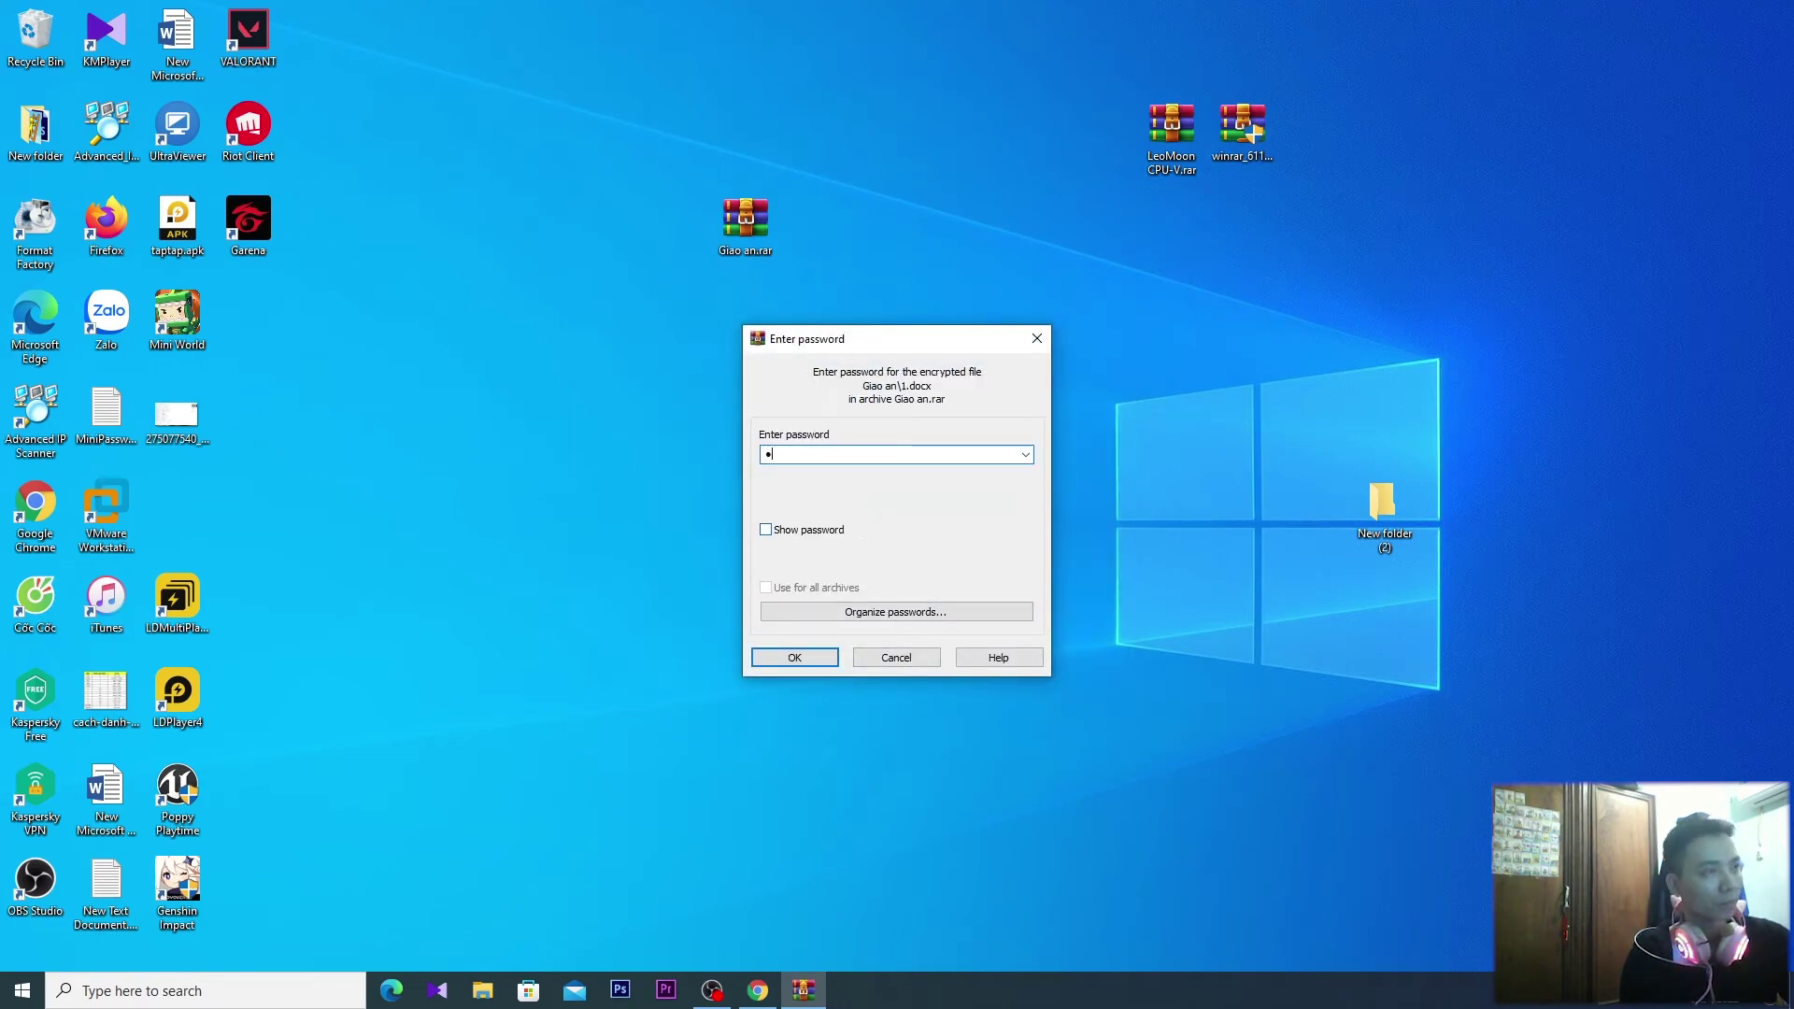
pyautogui.click(826, 661)
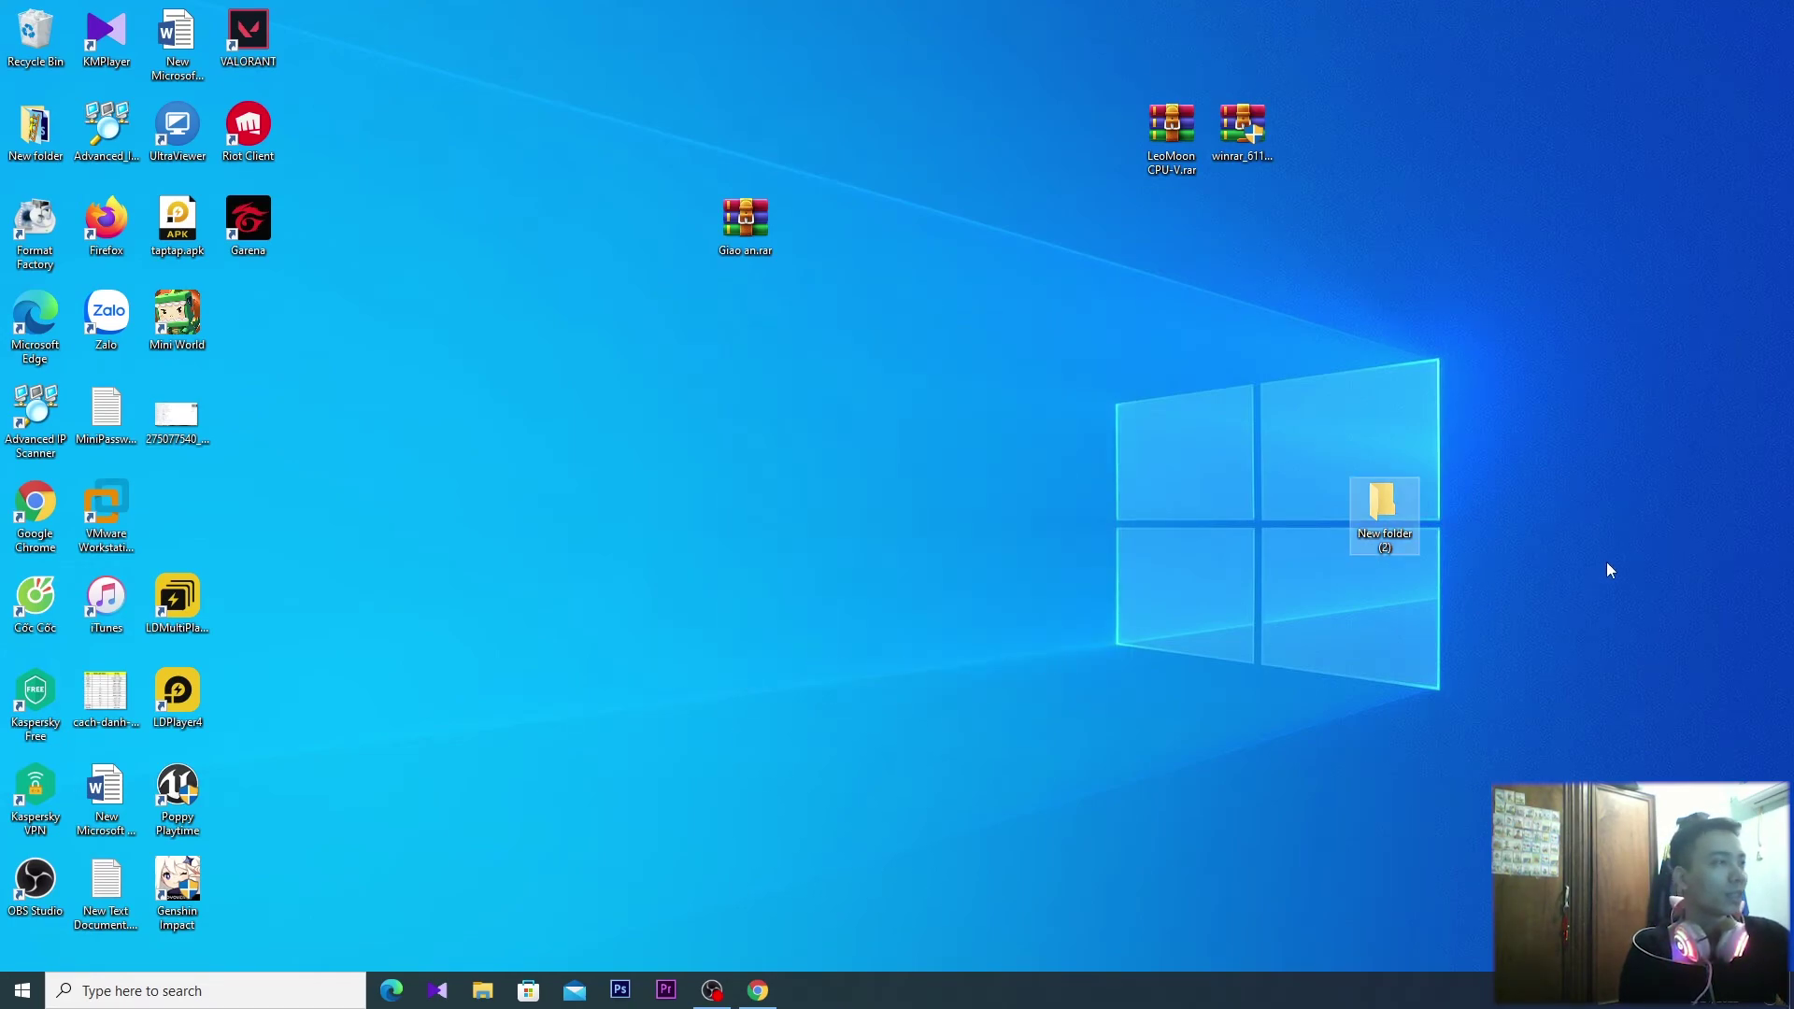
# Open New folder (2) and compress the extracted Giao an folder into Giao an.rar
pyautogui.doubleClick(1385, 514)
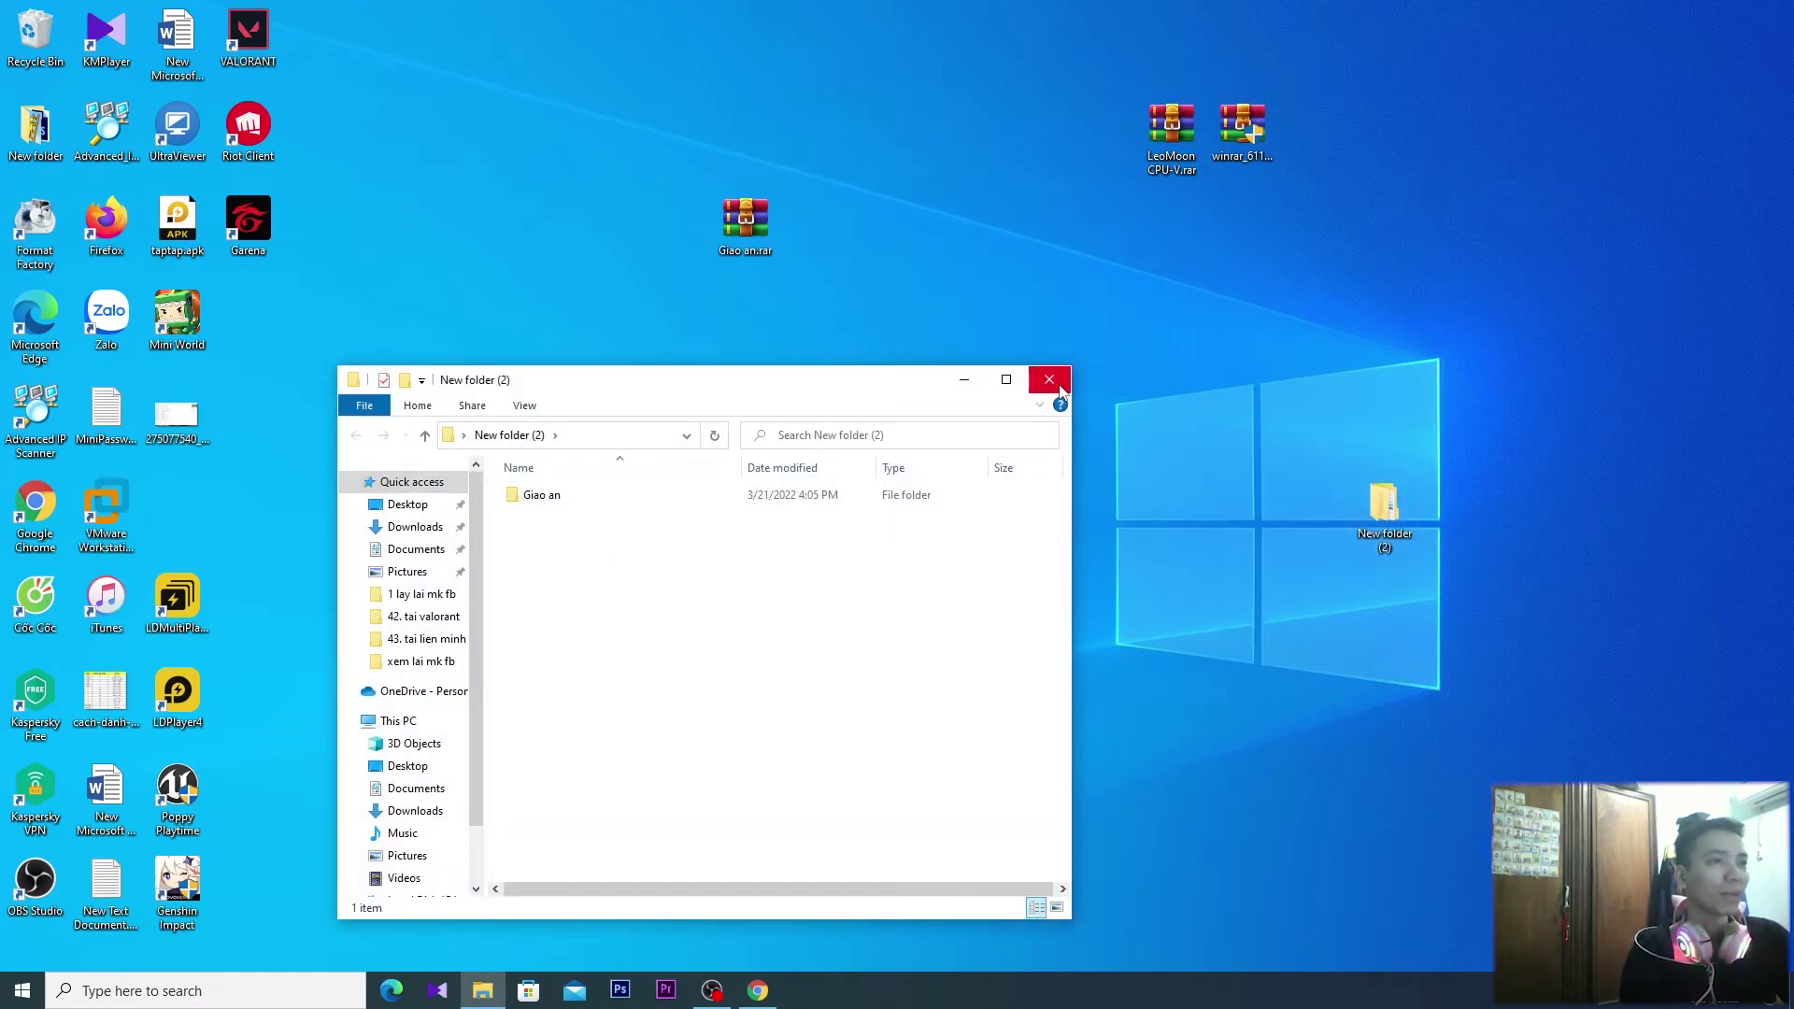
pyautogui.rightClick(534, 498)
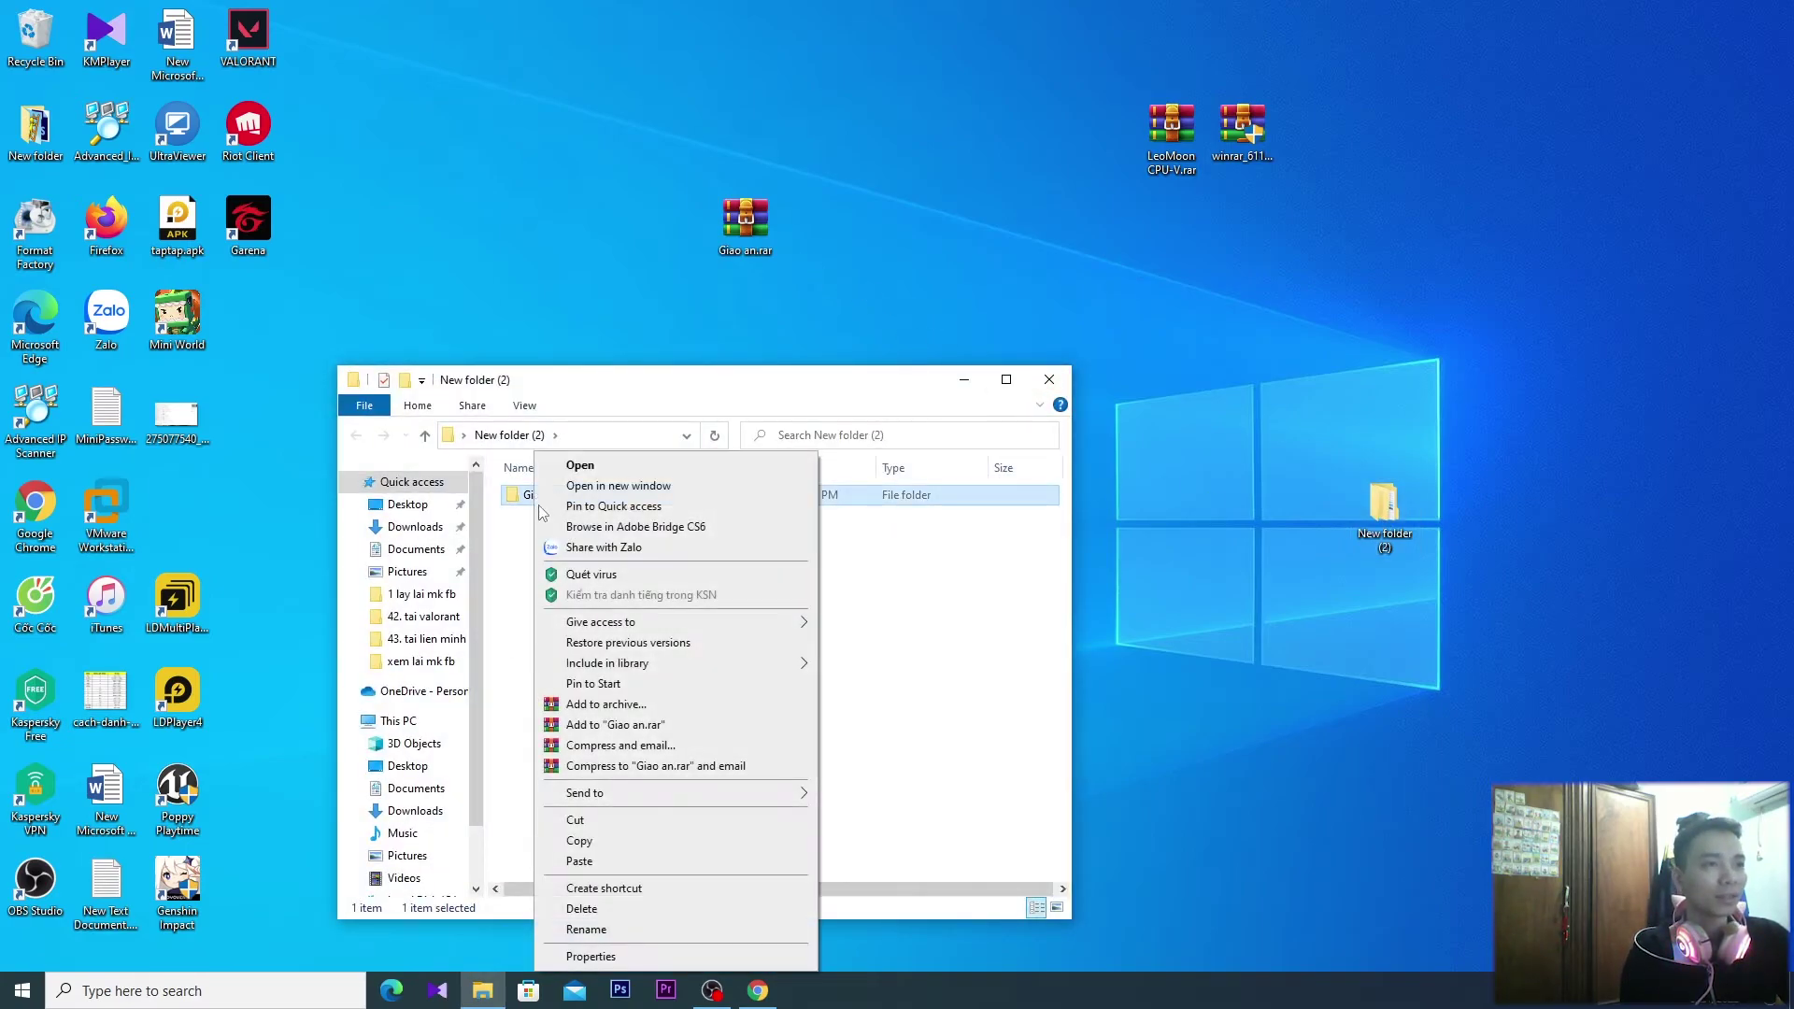
pyautogui.click(651, 726)
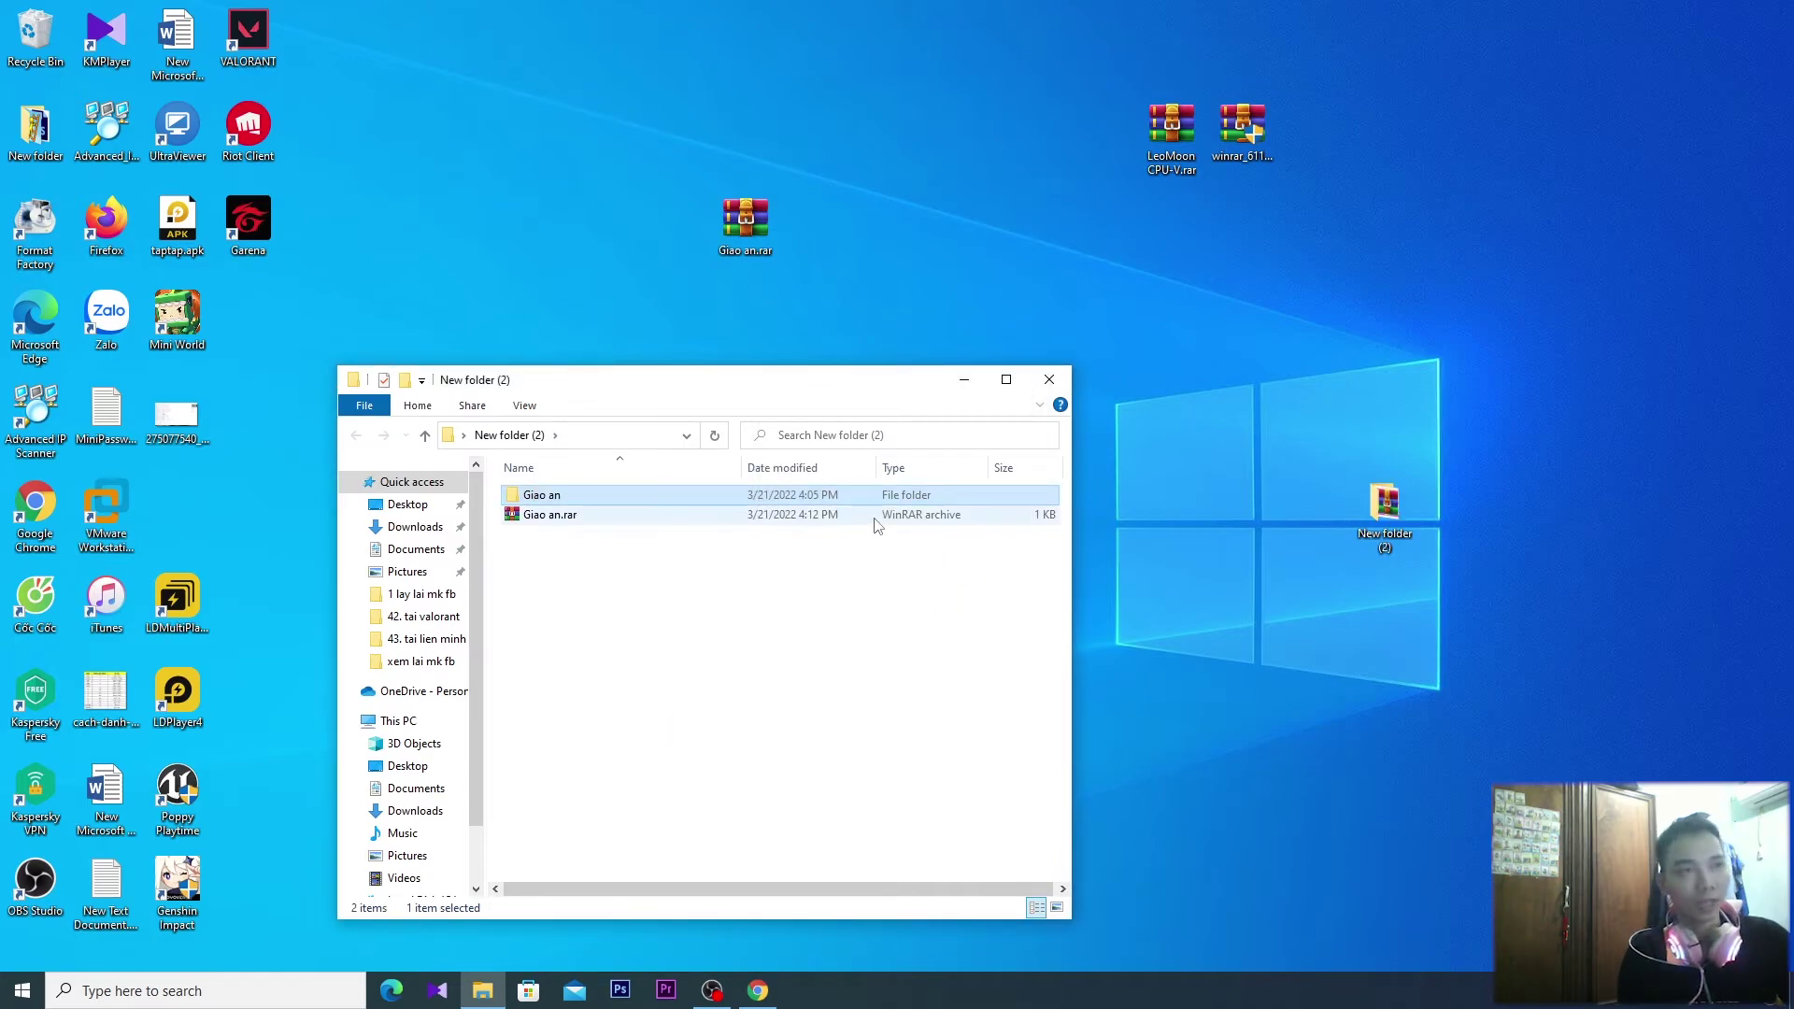
# Replace the old desktop Giao an.rar with the new archive using cut and paste, then close the window
pyautogui.click(745, 222)
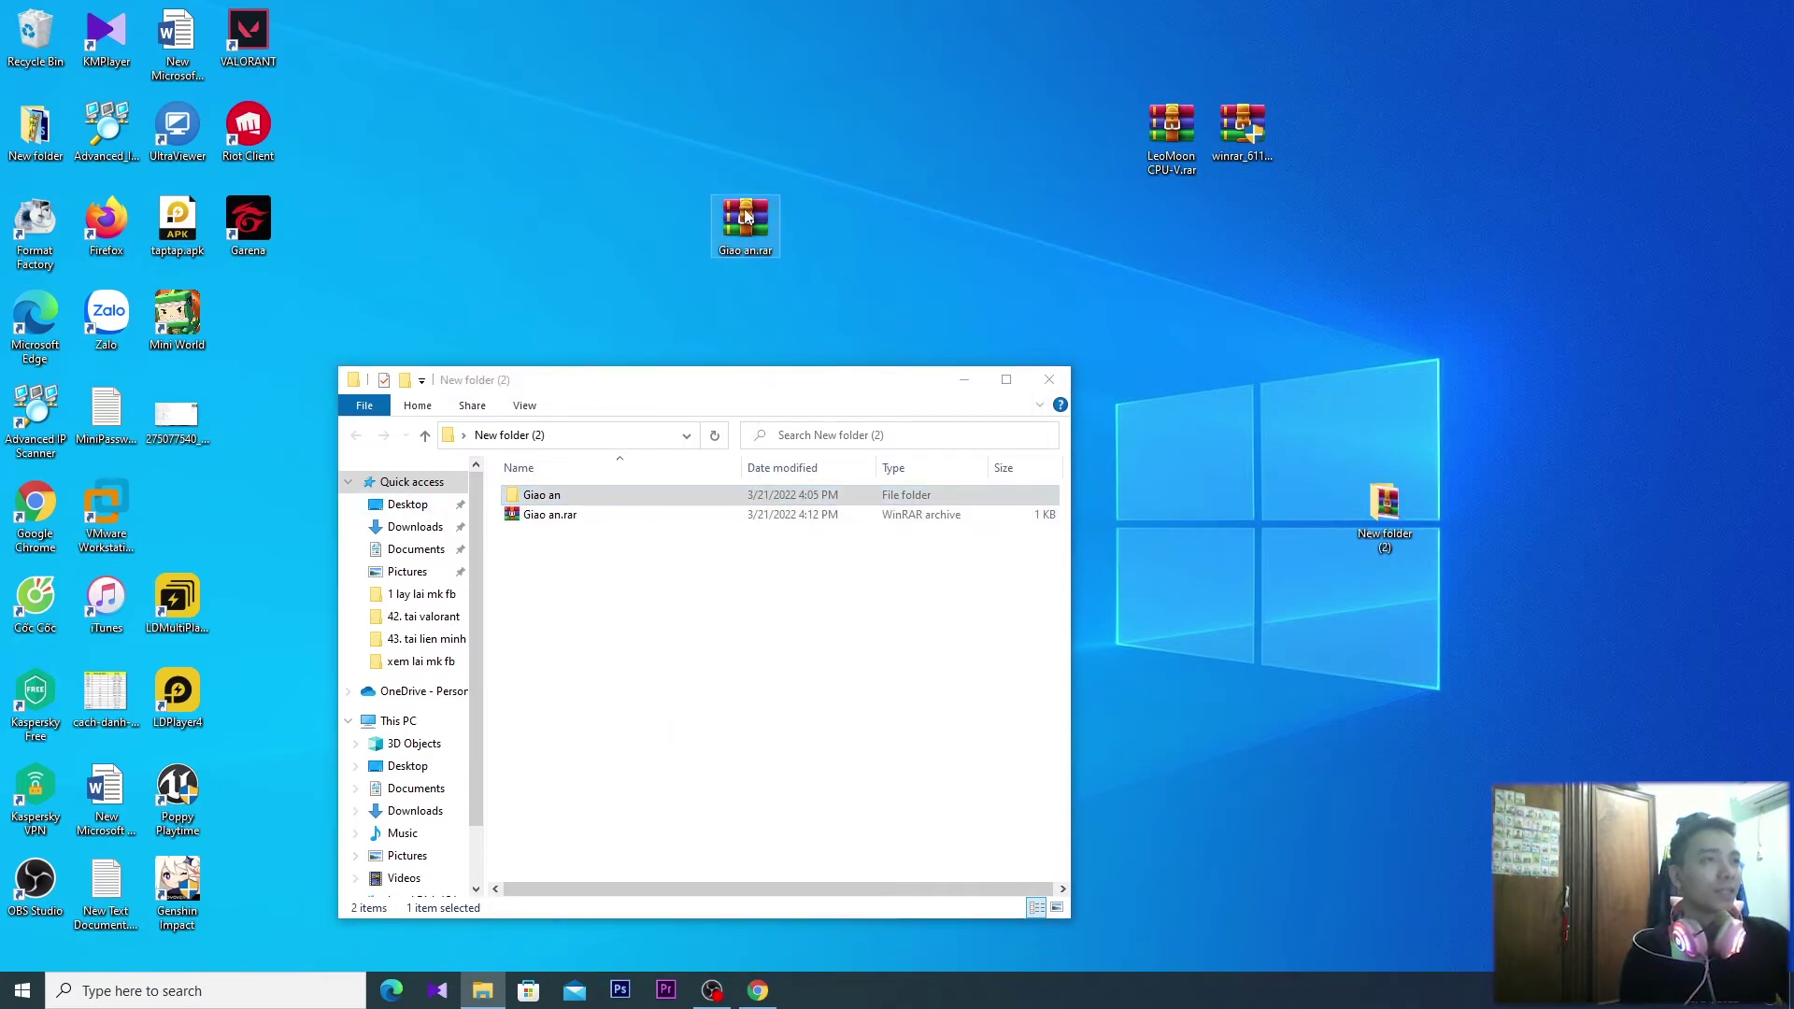
pyautogui.press('Delete')
pyautogui.click(554, 517)
pyautogui.hotkey('ctrl', 'x')
pyautogui.click(782, 229)
pyautogui.hotkey('ctrl', 'v')
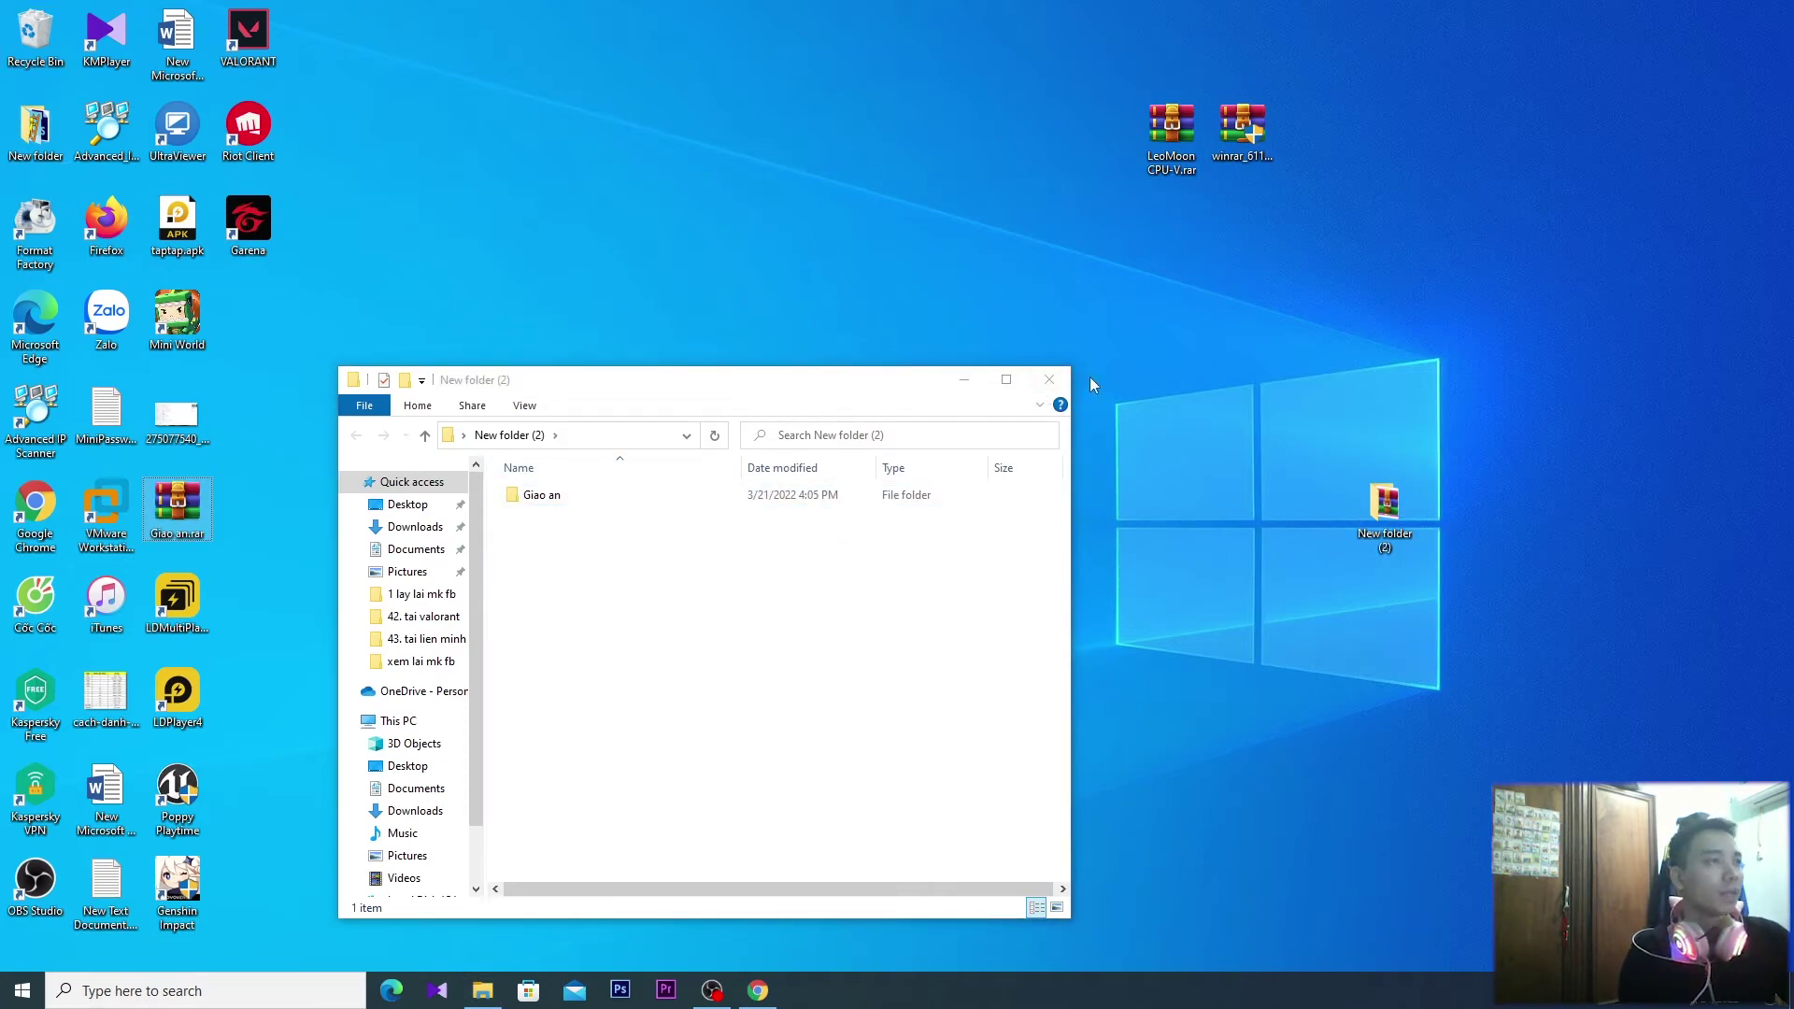
pyautogui.click(1061, 382)
# Move Giao an.rar to mid-desktop and Extract Here onto the desktop
pyautogui.moveTo(178, 505); pyautogui.dragTo(603, 411)
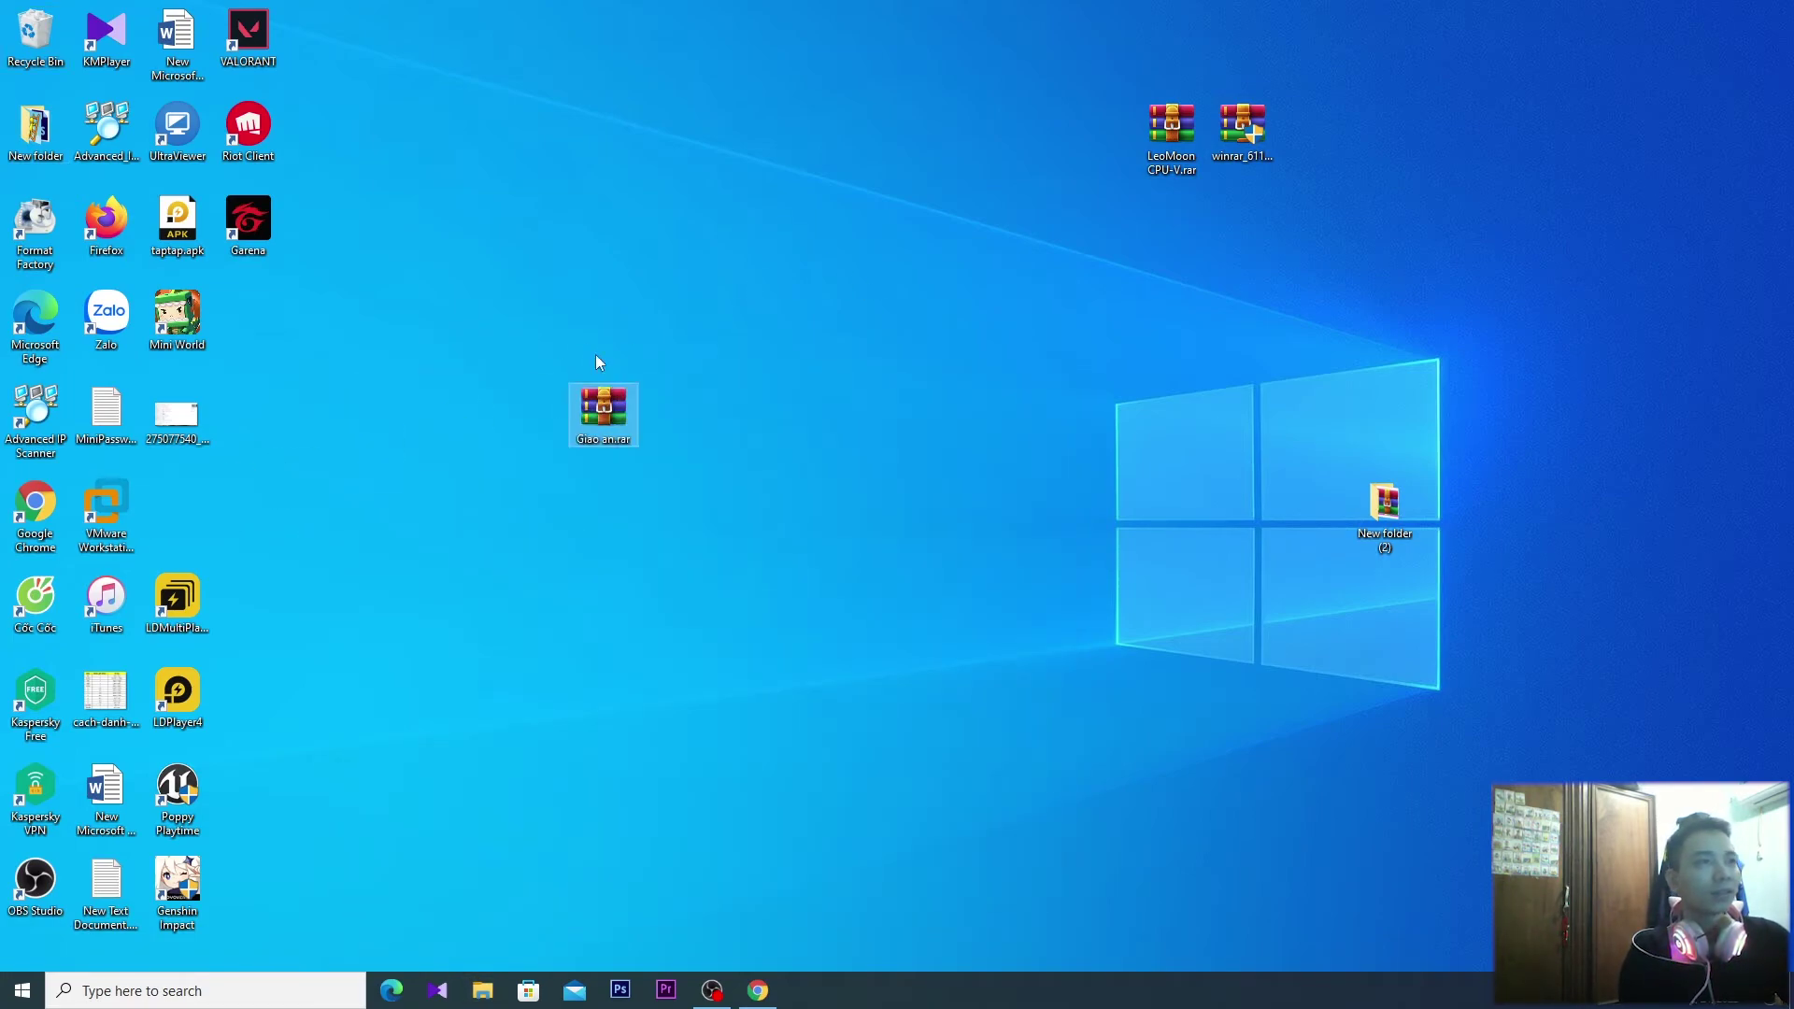
pyautogui.rightClick(595, 395)
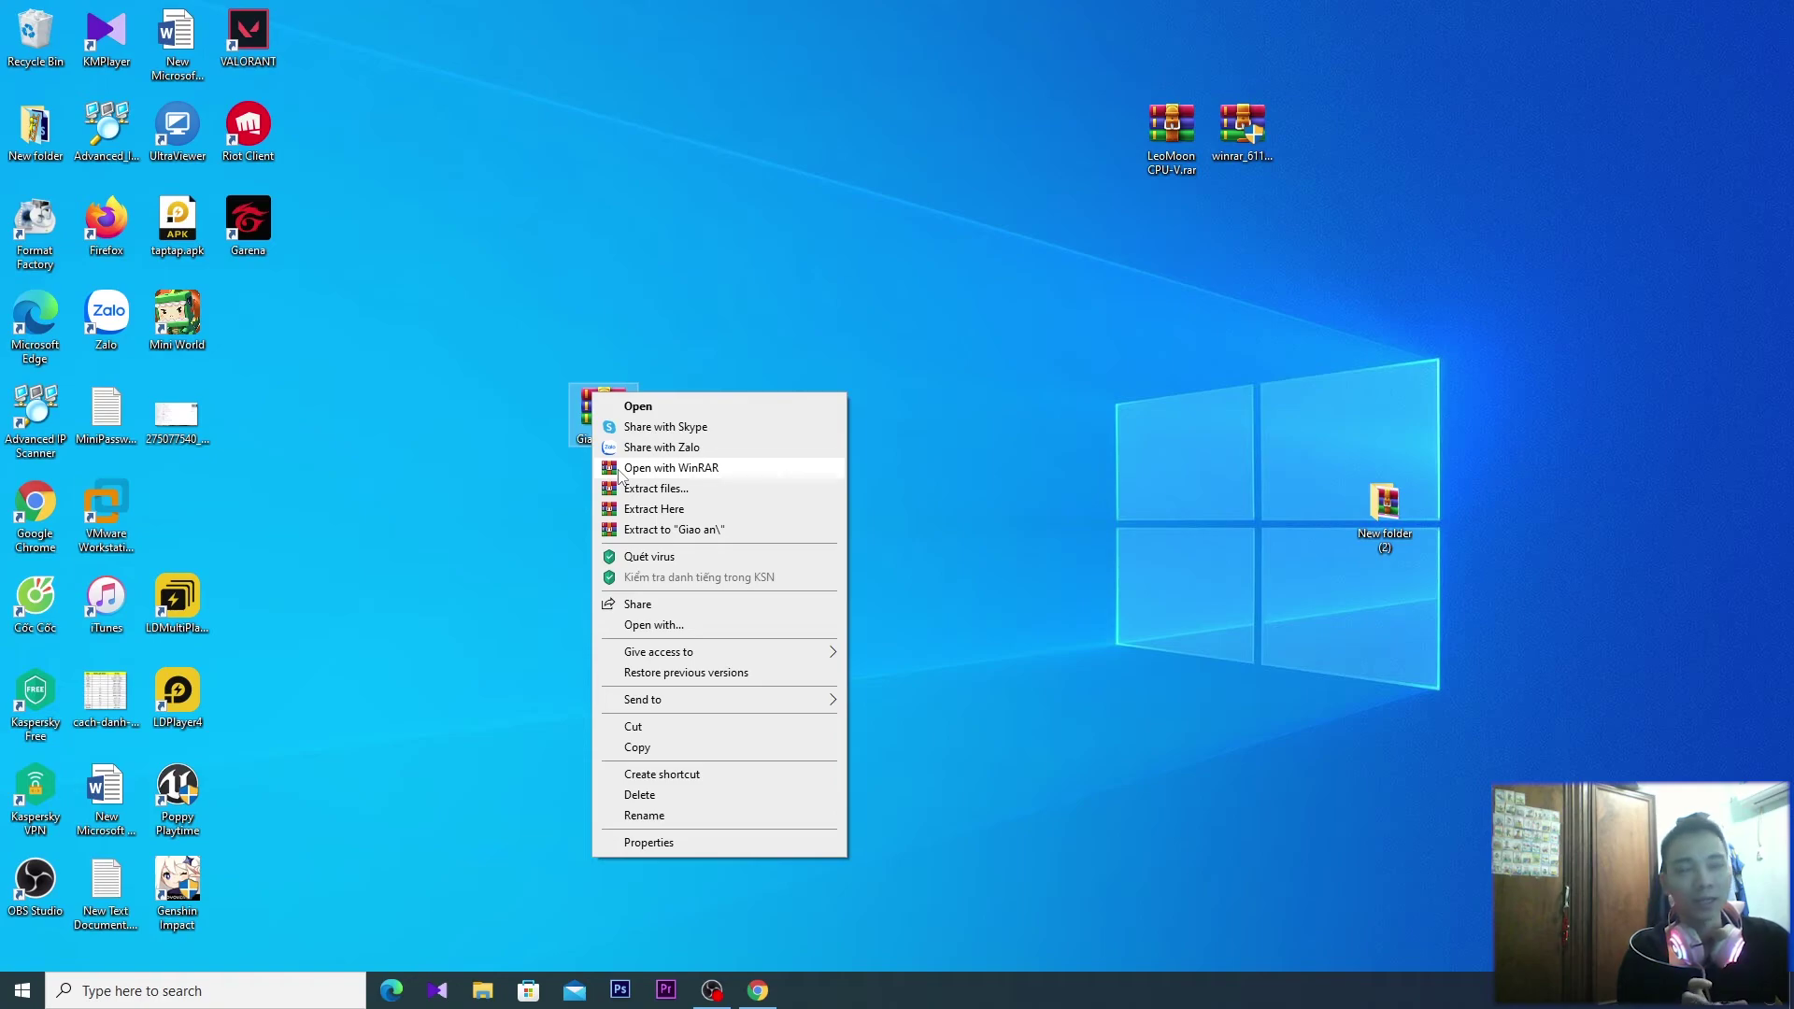
pyautogui.click(681, 511)
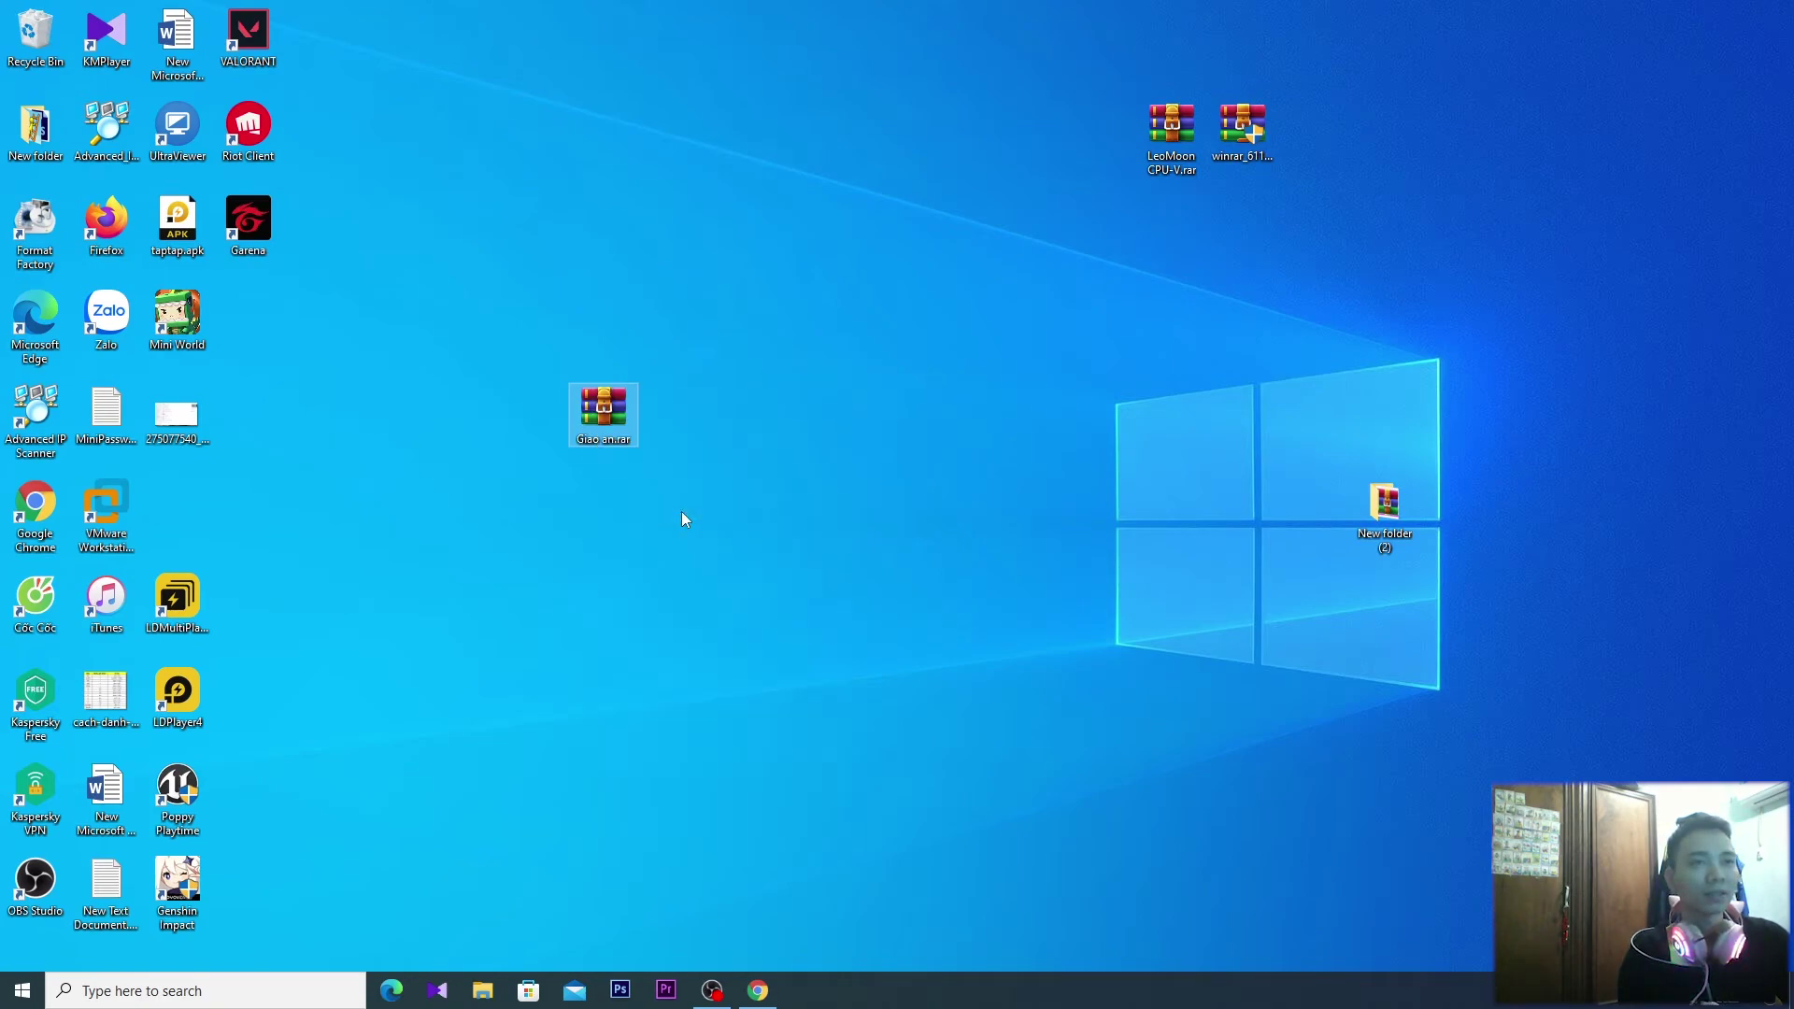
# Pack 1.docx–4.docx from the Giao an folder into a new Giao an.rar
pyautogui.moveTo(582, 725); pyautogui.dragTo(505, 485)
pyautogui.rightClick(632, 496)
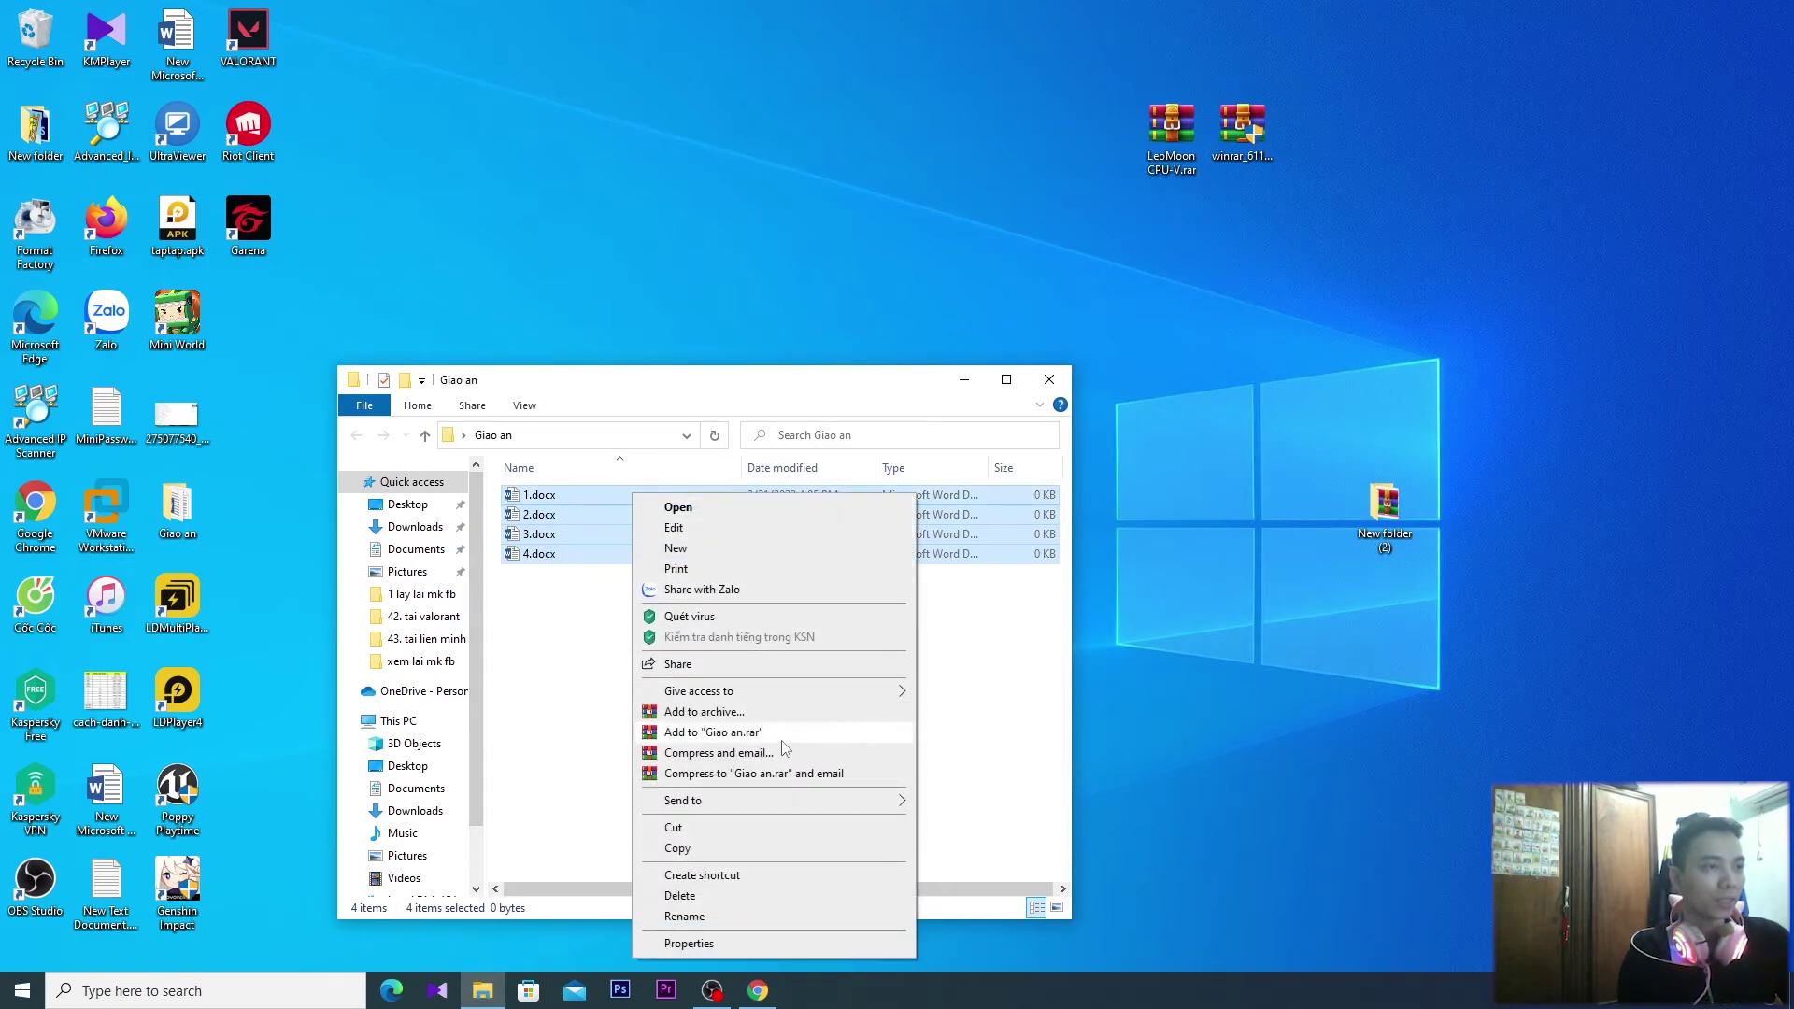
pyautogui.click(762, 733)
pyautogui.click(590, 617)
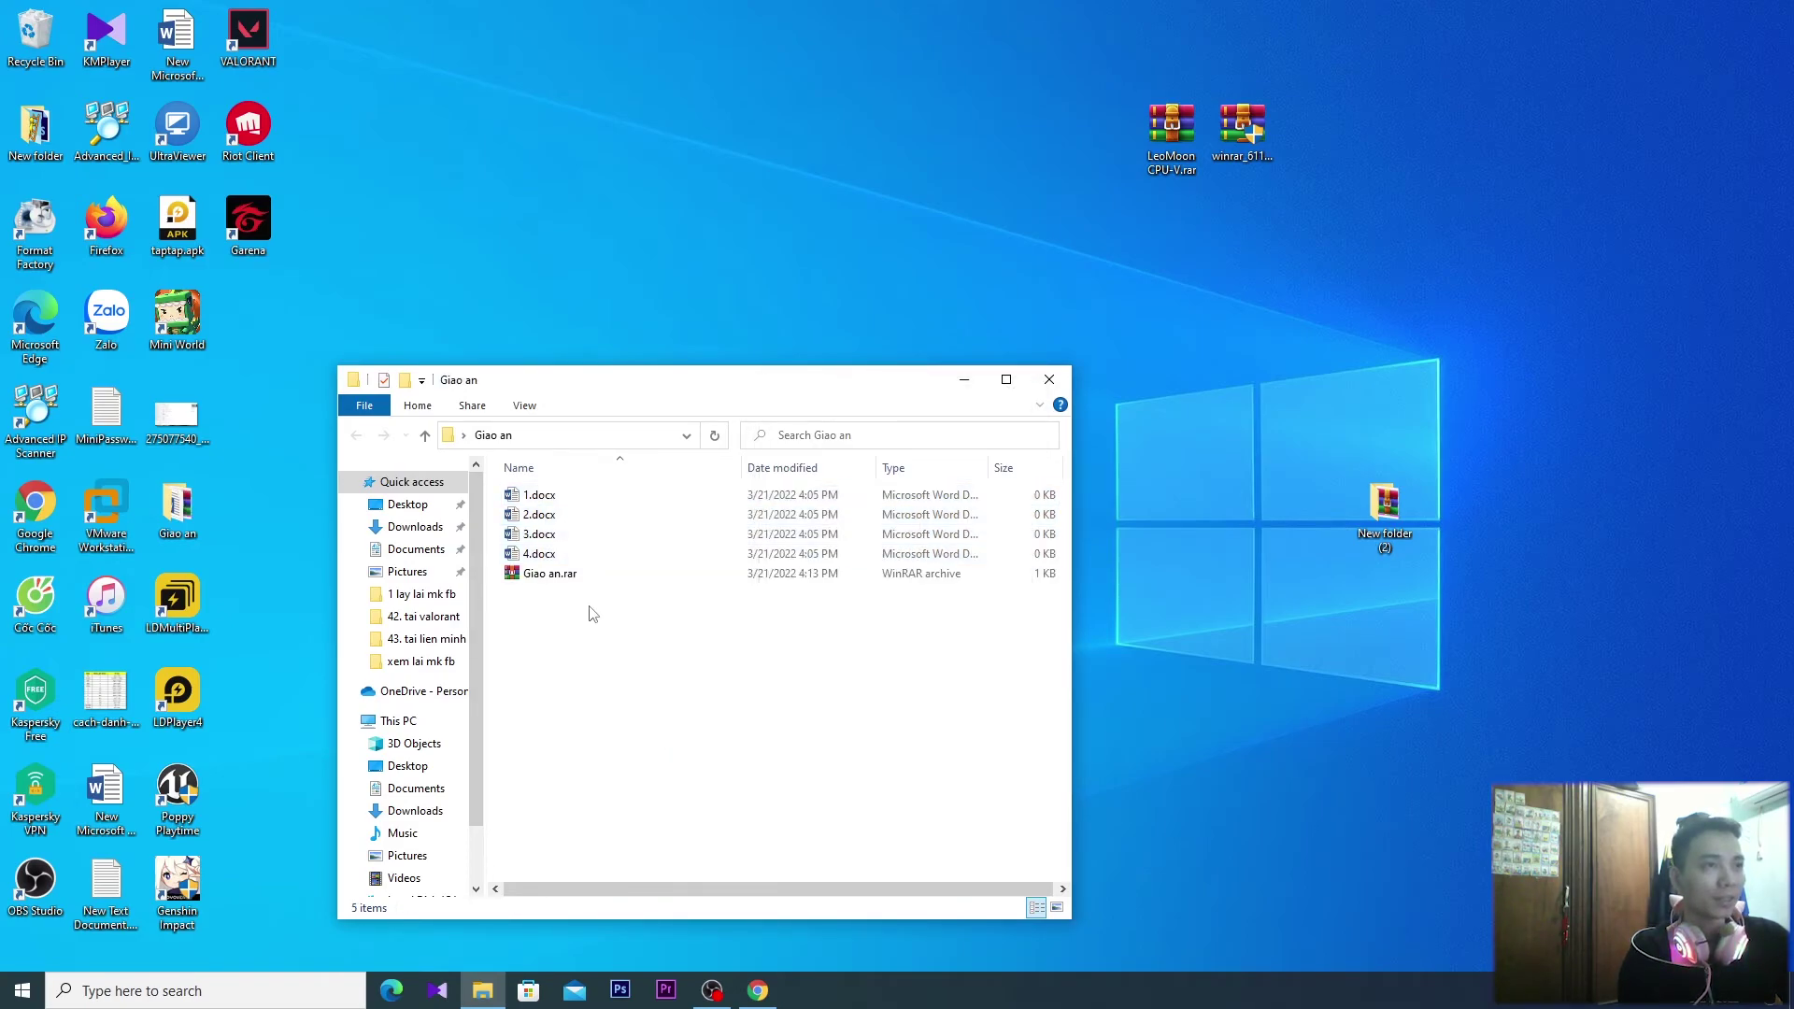
# Permanently delete the old desktop Giao an.rar, move the new one onto the desktop, and close the folder
pyautogui.moveTo(552, 574); pyautogui.dragTo(625, 425)
pyautogui.hotkey('shift', 'Delete')
pyautogui.click(970, 572)
pyautogui.moveTo(555, 779); pyautogui.dragTo(673, 229)
pyautogui.click(1055, 566)
pyautogui.click(1053, 580)
# Permanently delete the Giao an folder from the desktop with Shift+Delete
pyautogui.rightClick(673, 245)
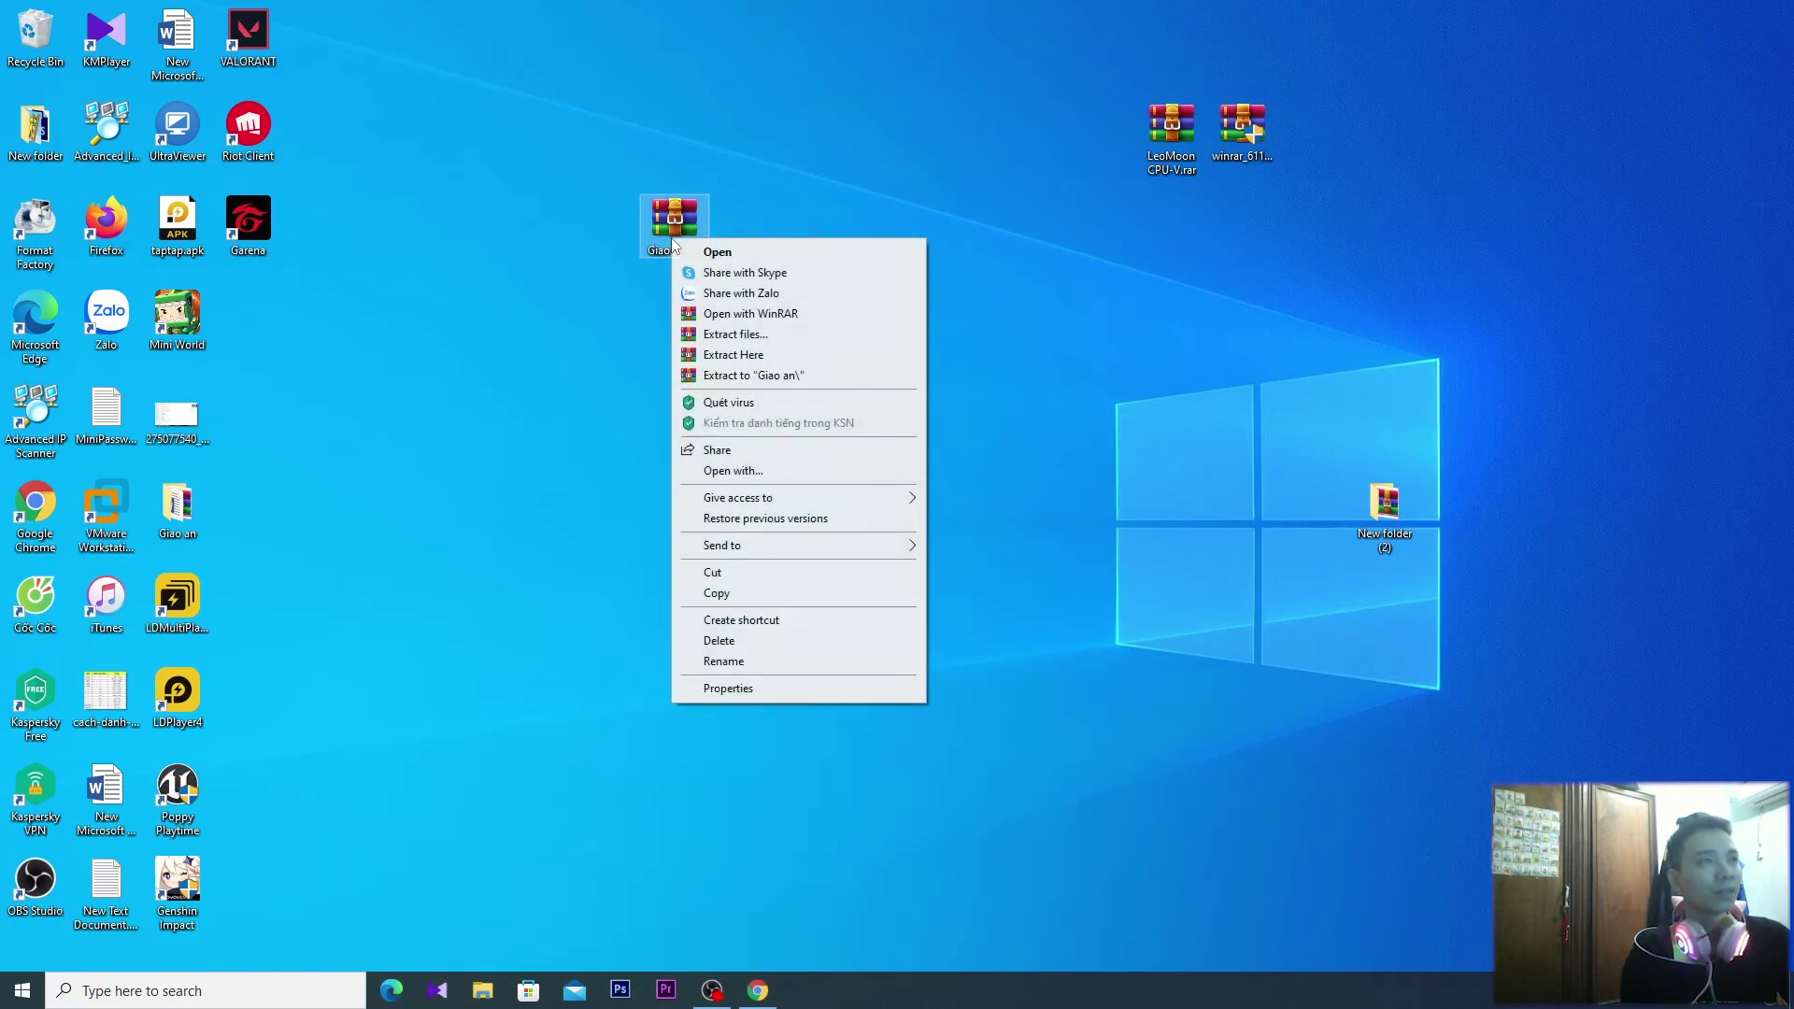
pyautogui.click(251, 492)
pyautogui.hotkey('shift', 'Delete')
pyautogui.press('Return')
# Extract Here the four .docx files onto the desktop, then open Giao an.rar to check and close it
pyautogui.rightClick(692, 237)
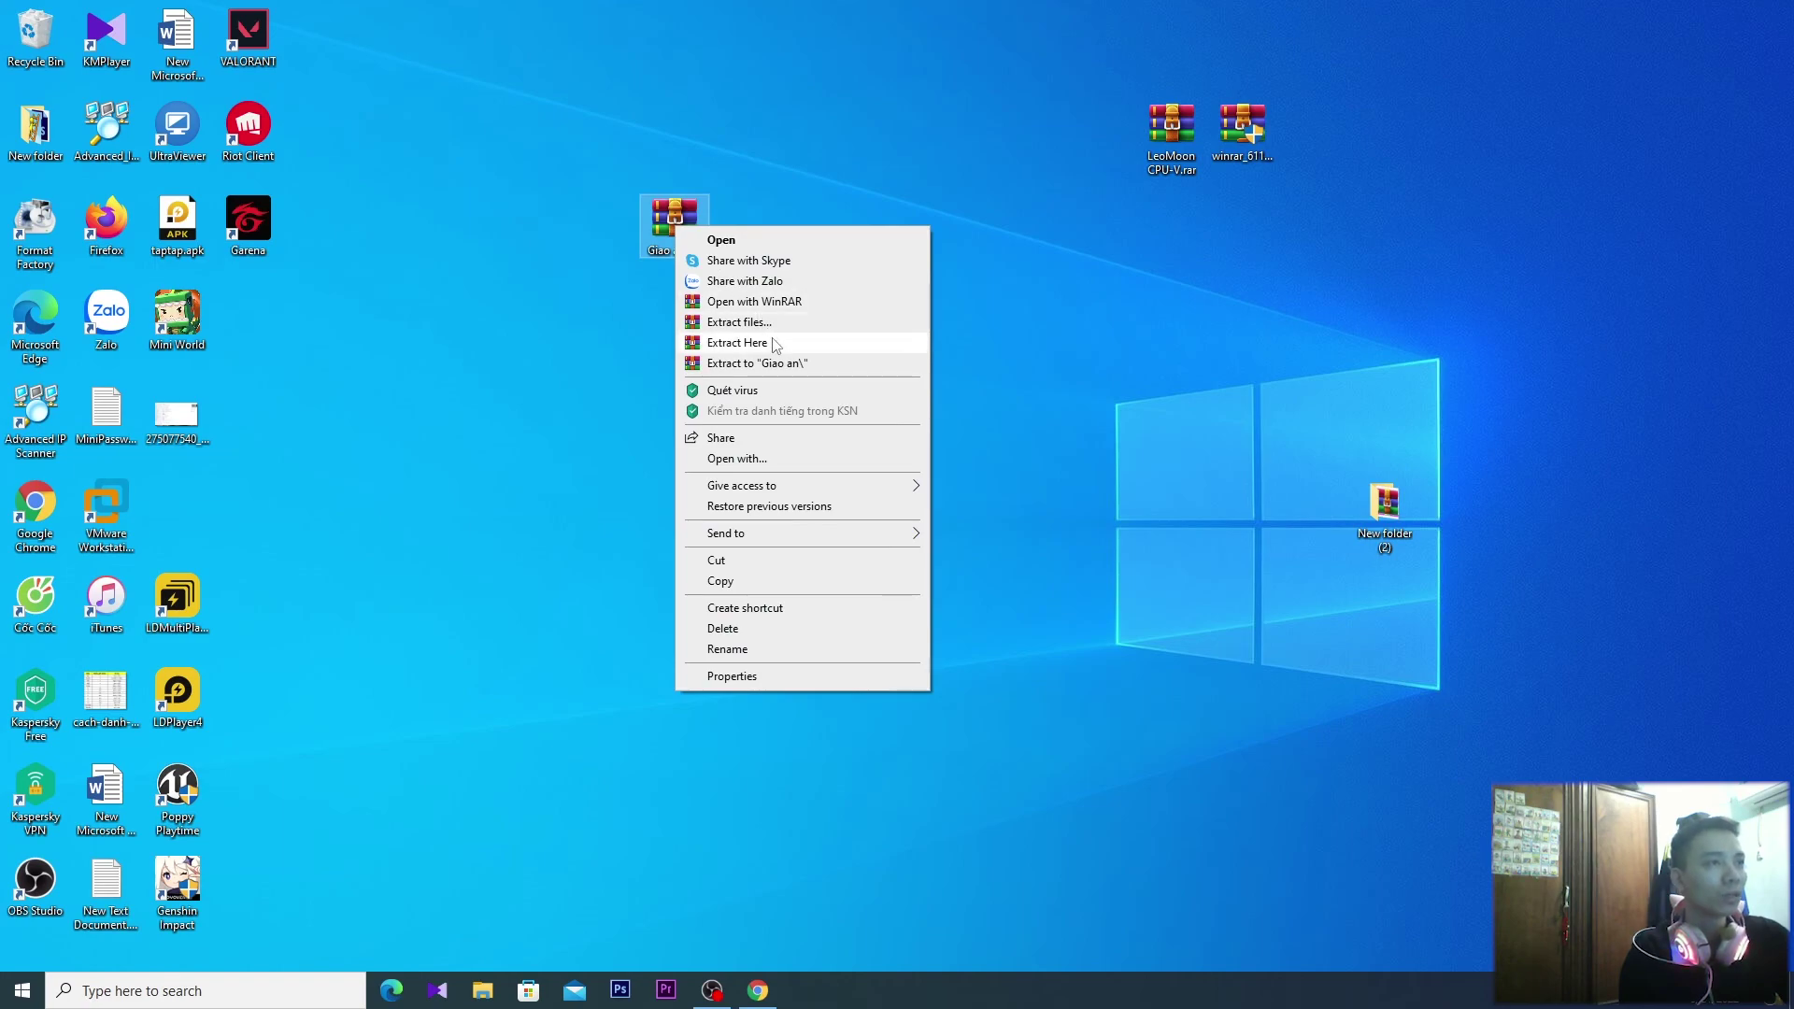
pyautogui.click(761, 343)
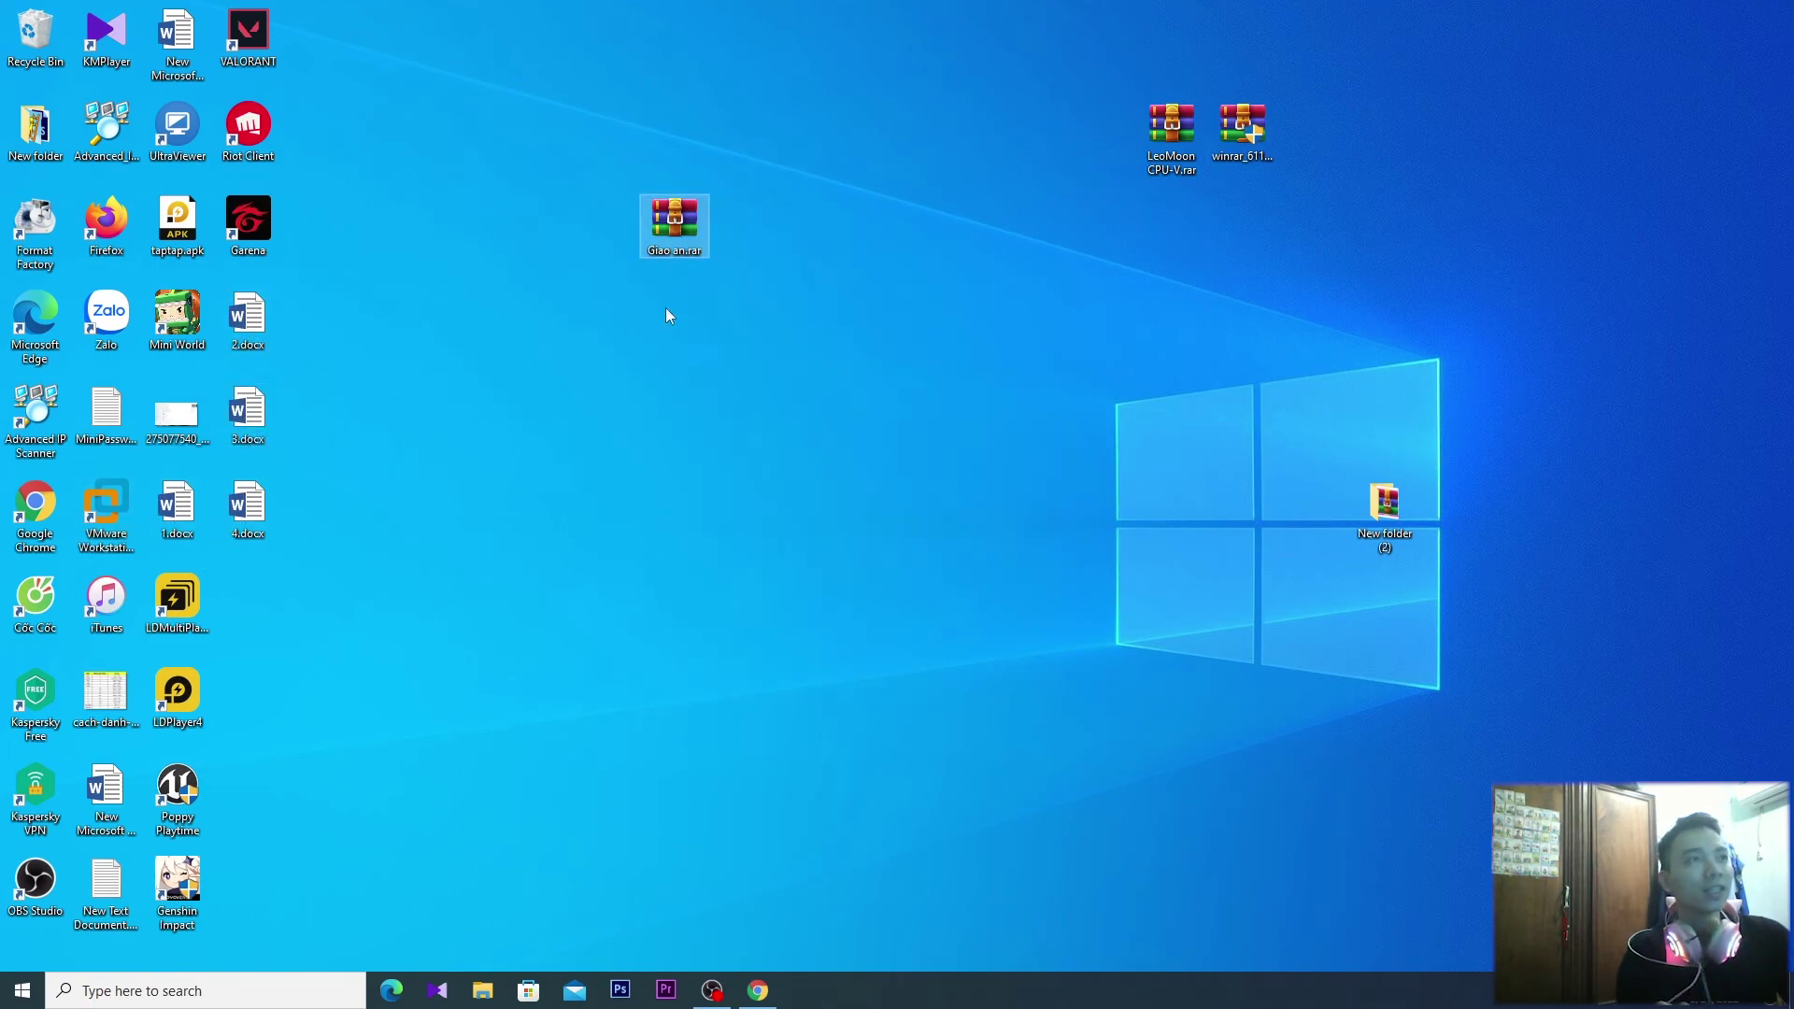
pyautogui.doubleClick(686, 223)
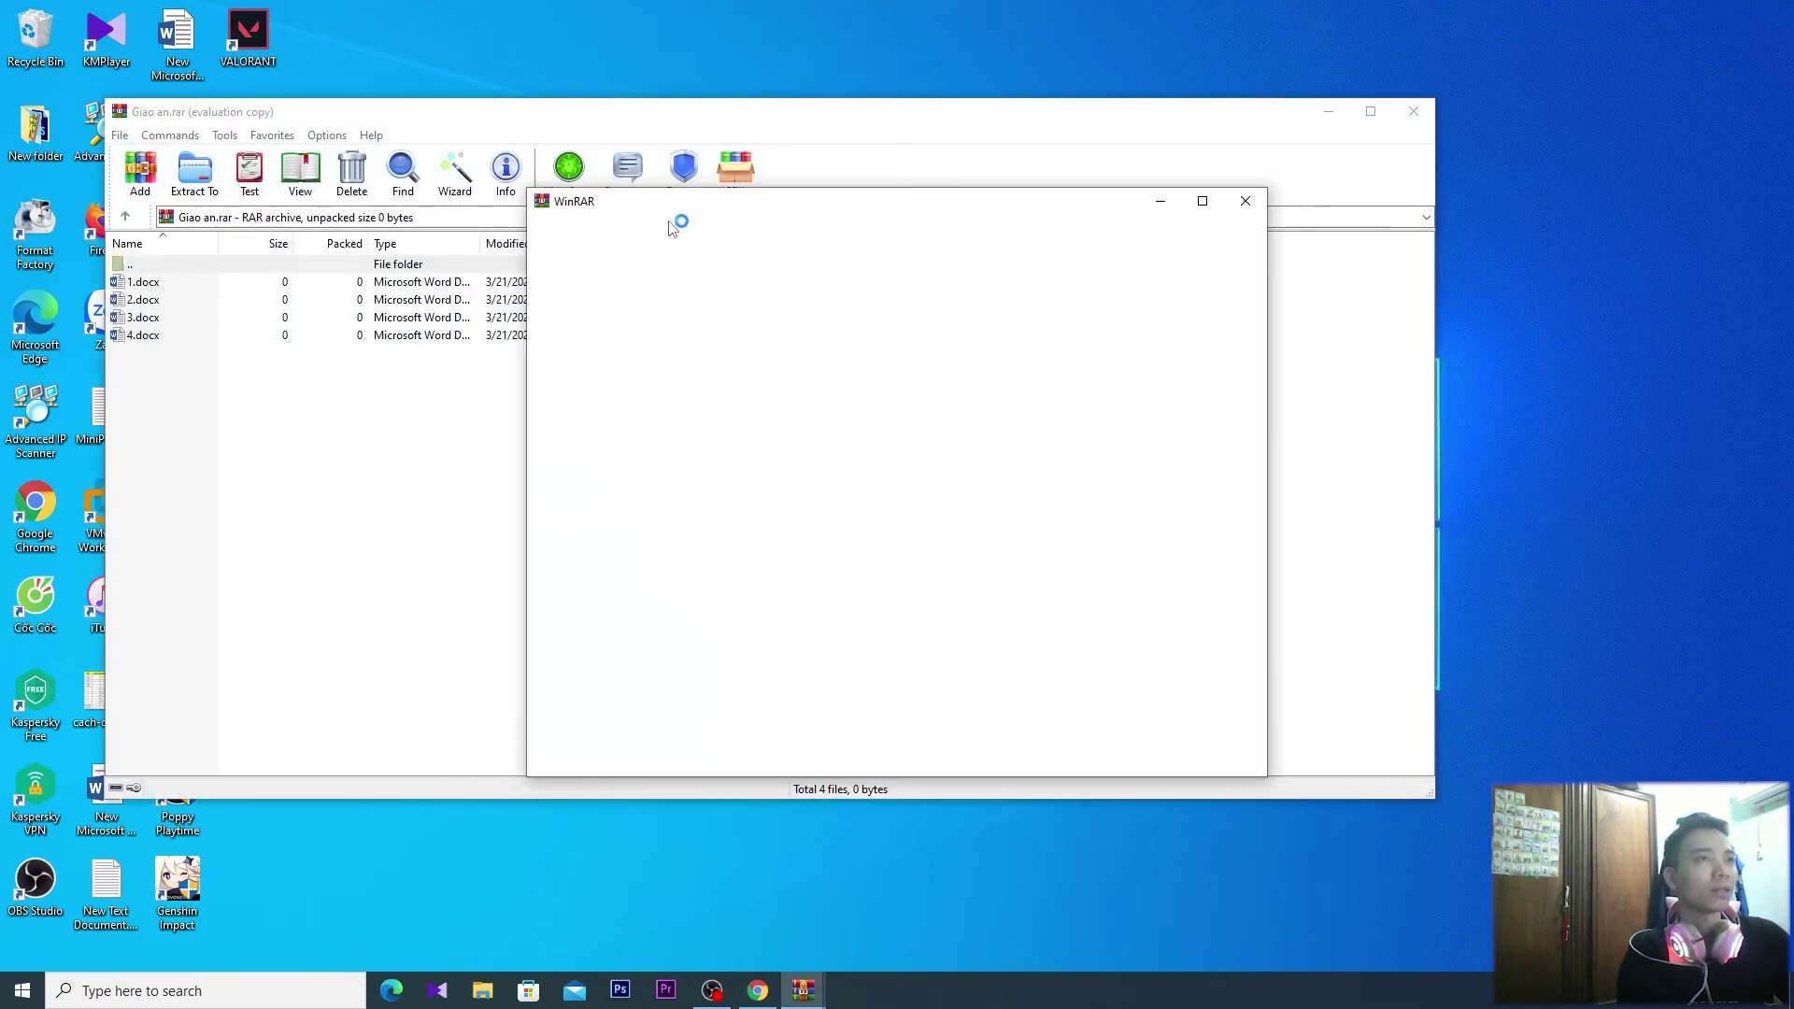
pyautogui.click(1246, 201)
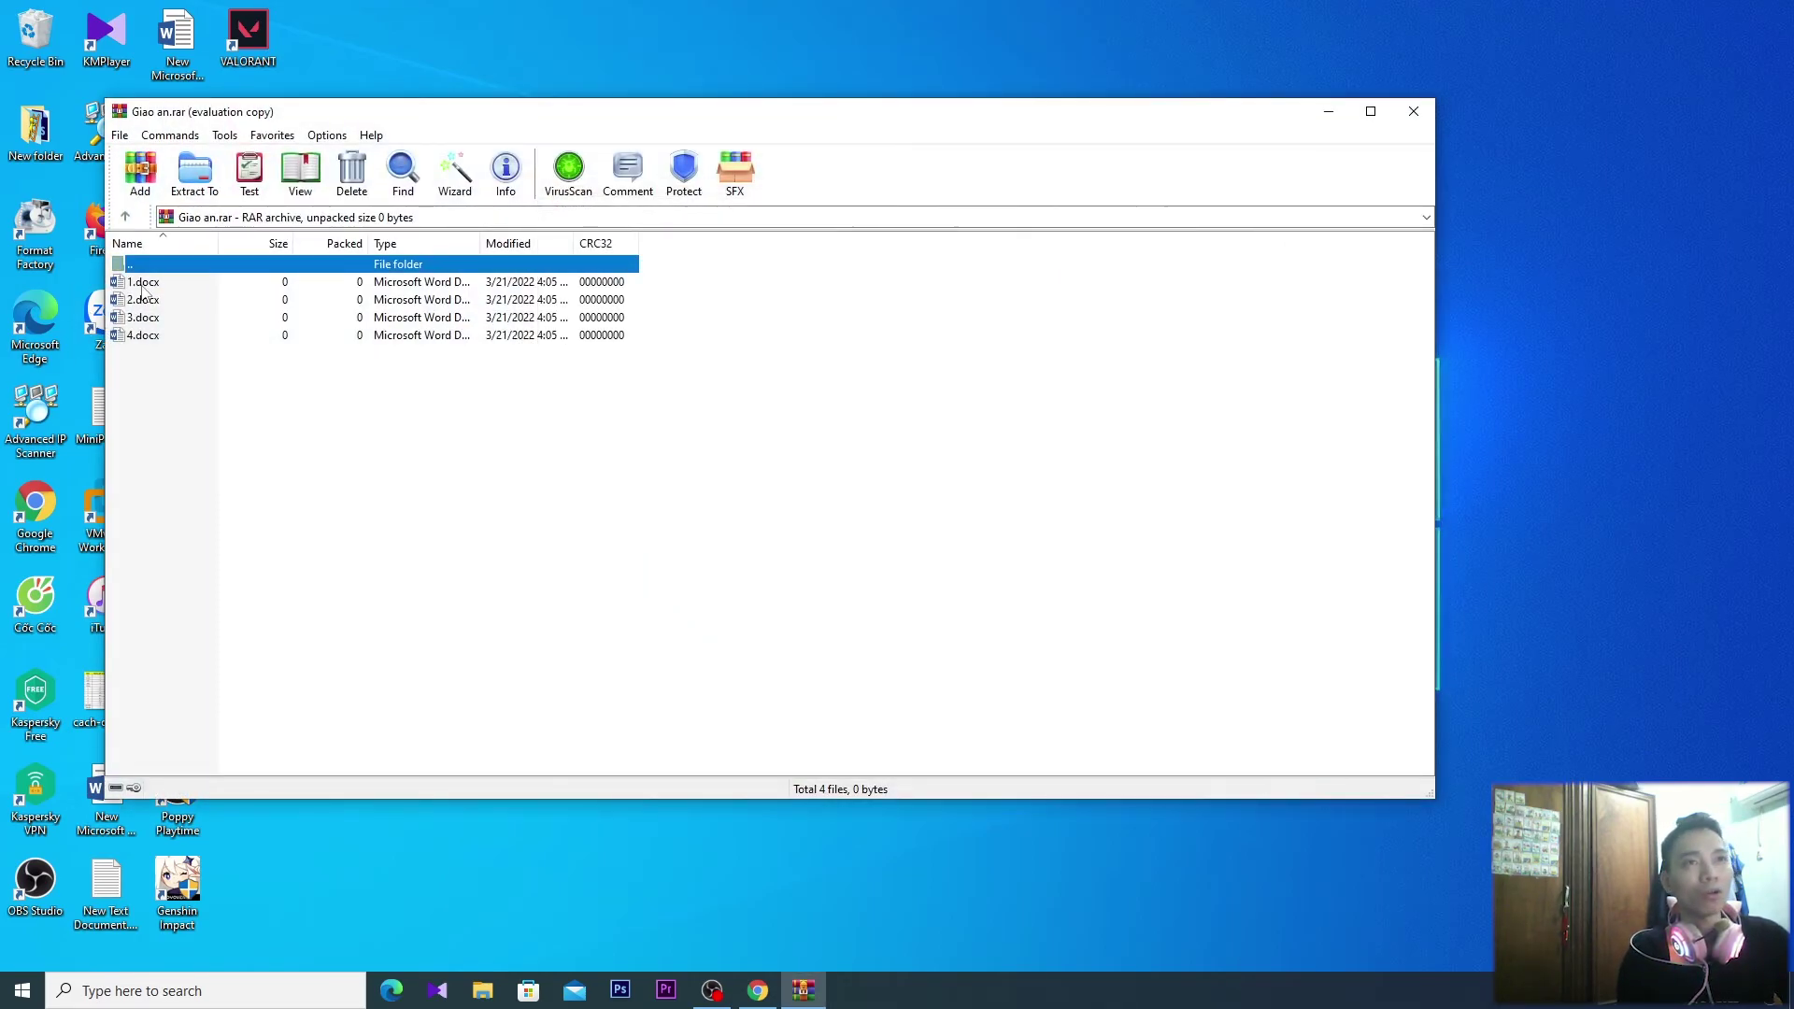
pyautogui.click(1413, 111)
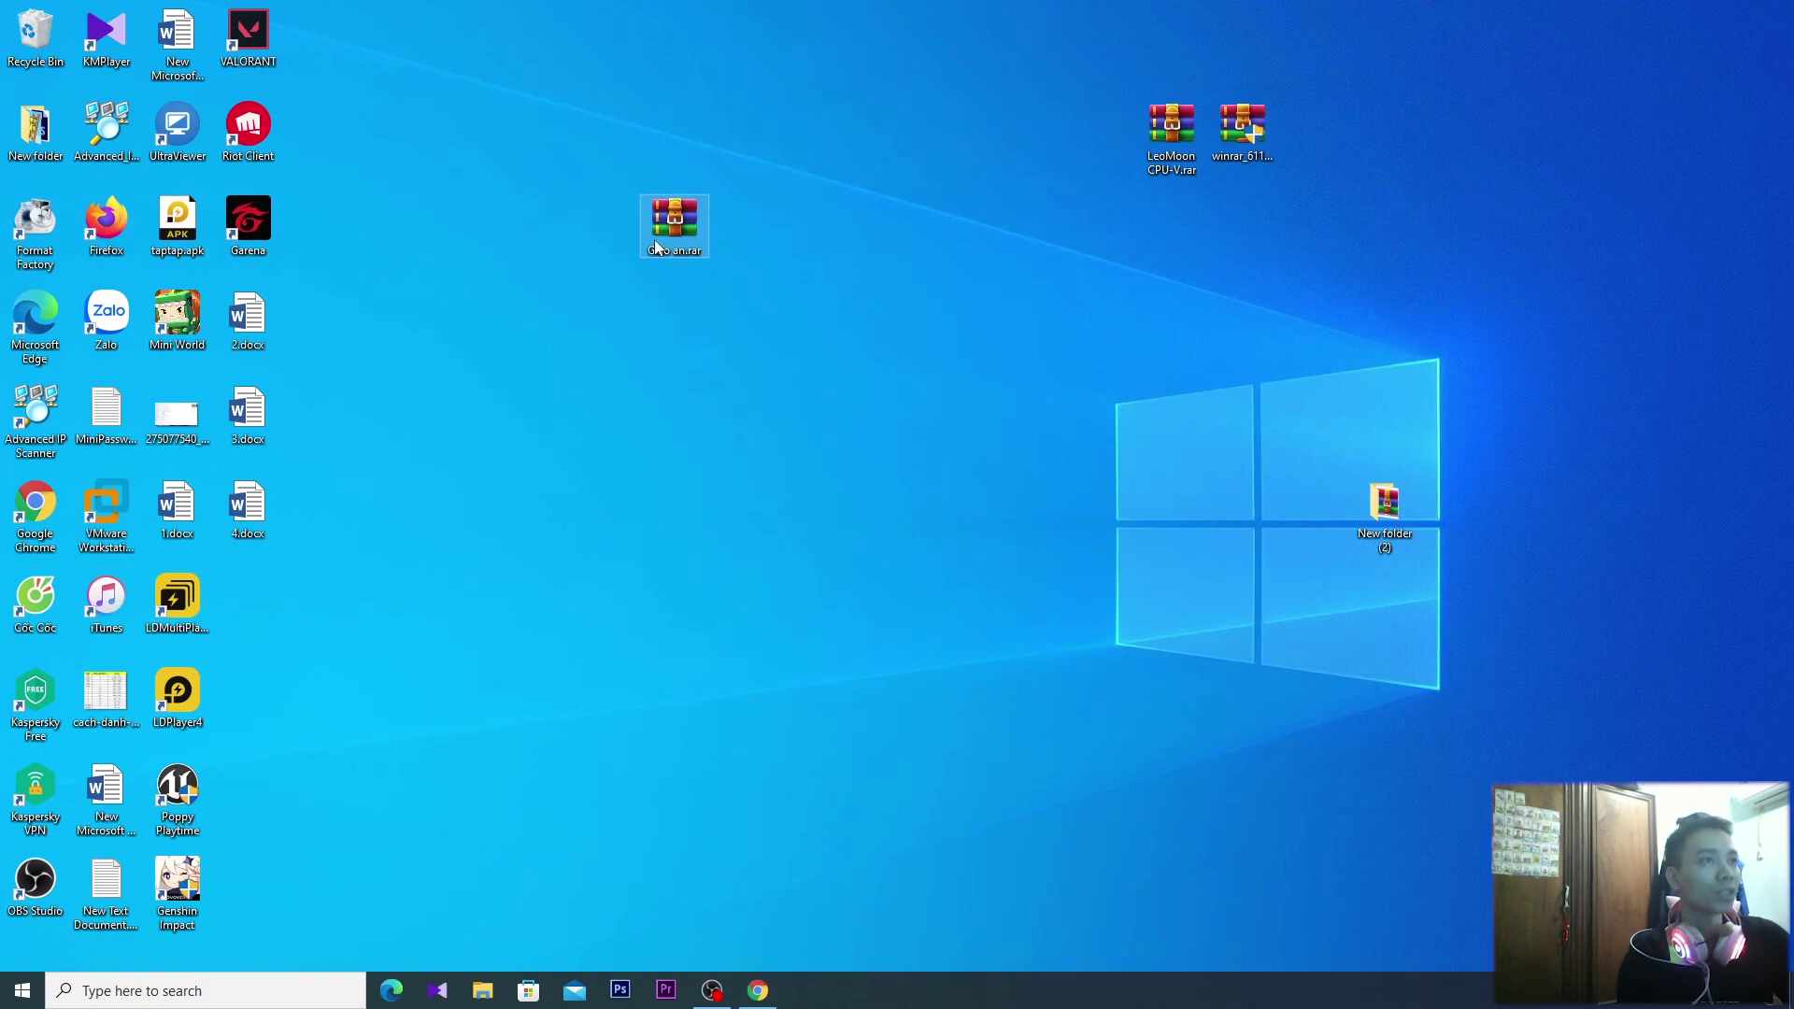
# Extract Giao an.rar to a Giao an\ folder, place it in an empty spot, and review 1.docx–4.docx in WinRAR
pyautogui.rightClick(655, 228)
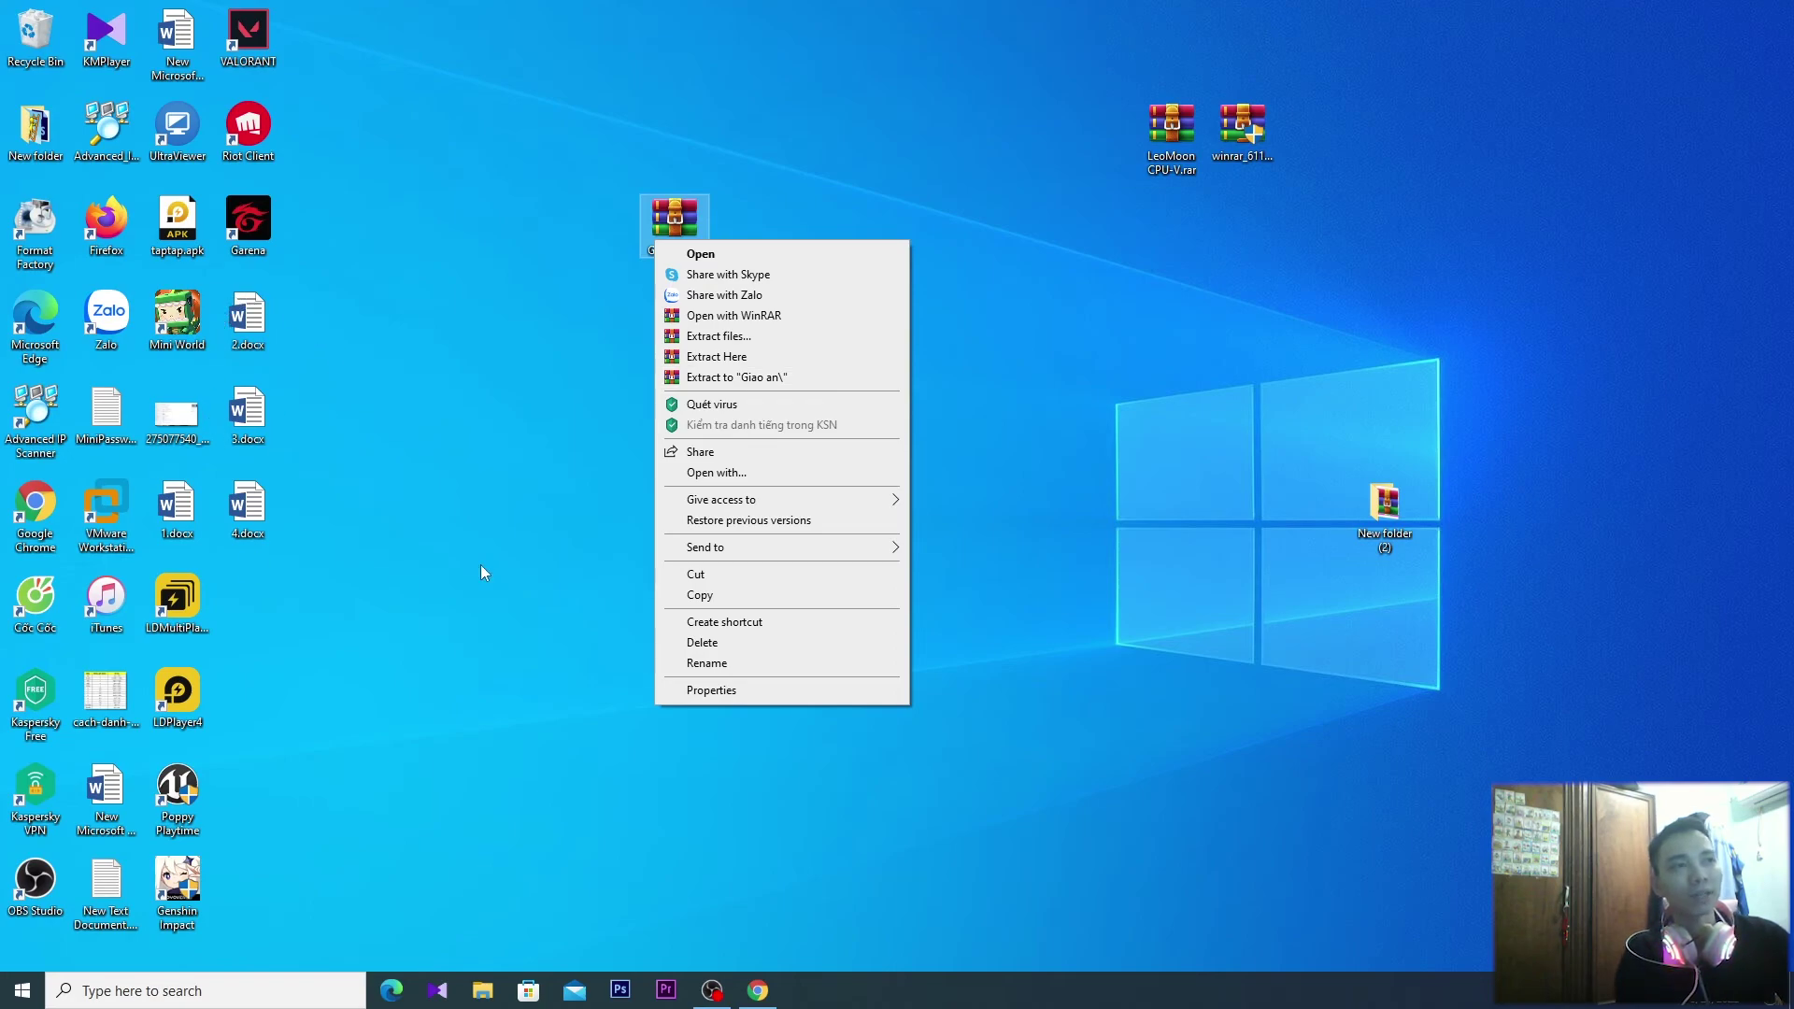
pyautogui.click(793, 378)
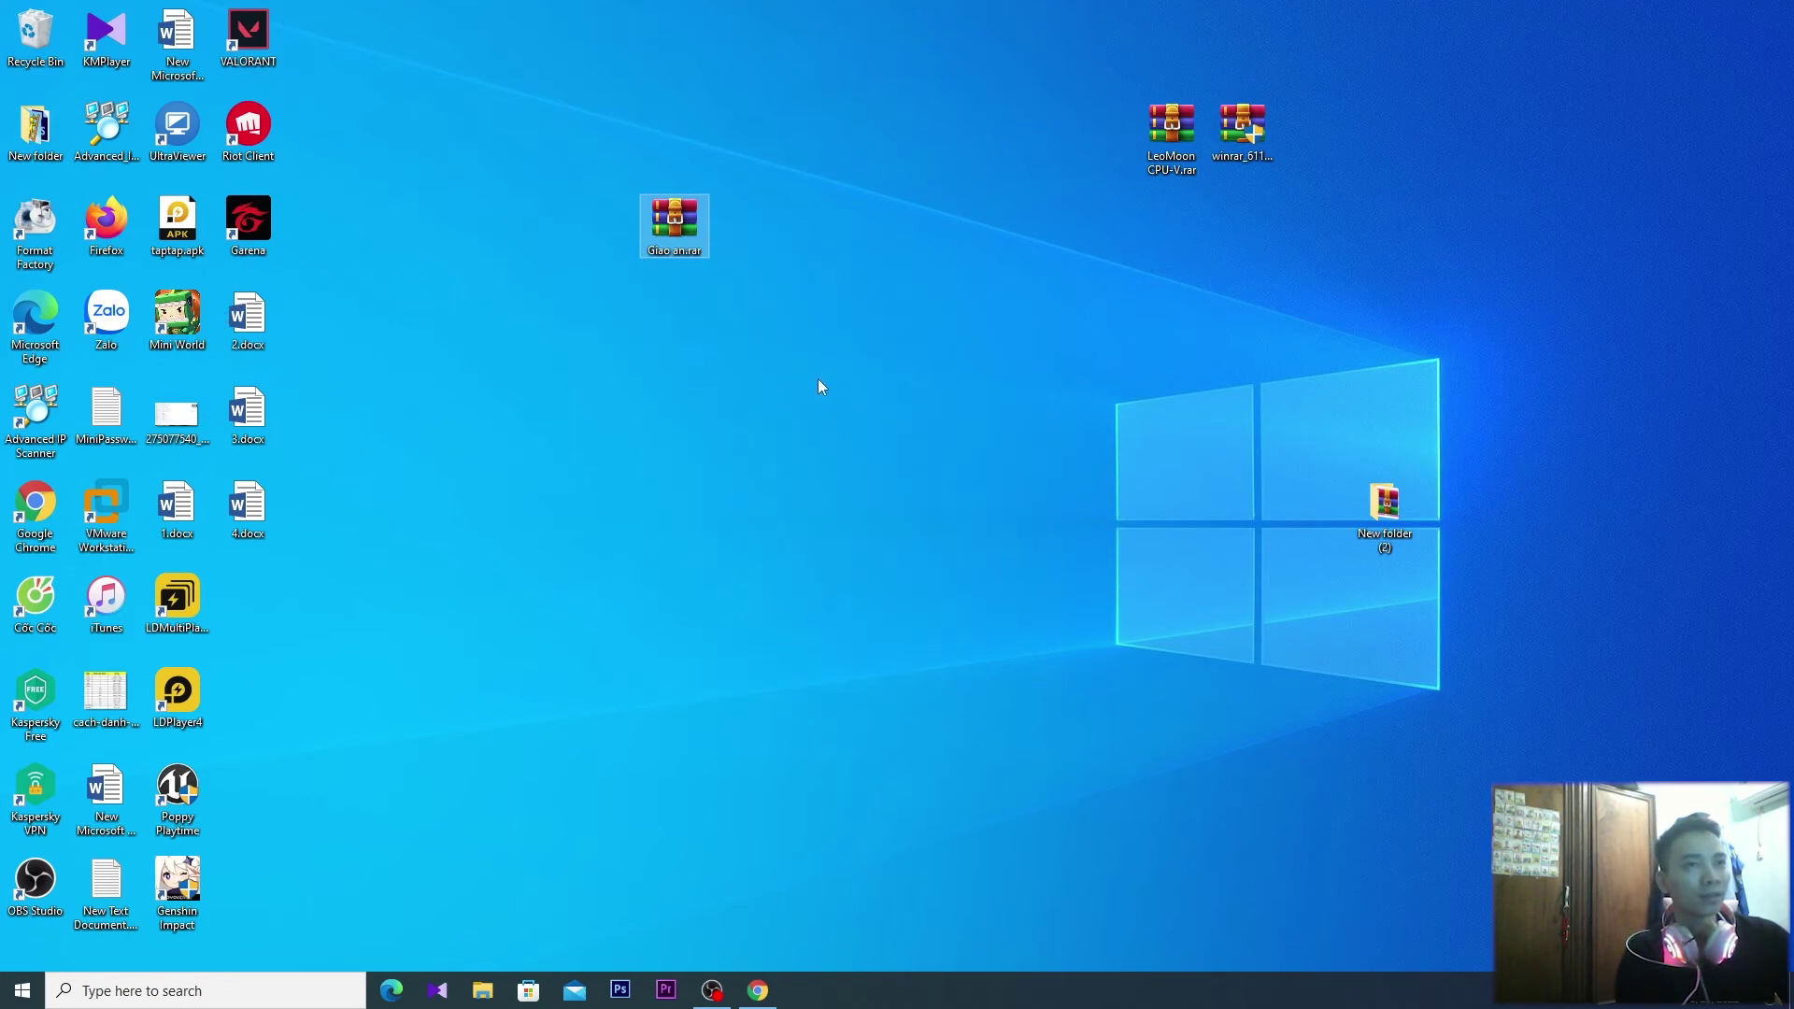
pyautogui.moveTo(247, 599); pyautogui.dragTo(389, 413)
pyautogui.doubleClick(678, 222)
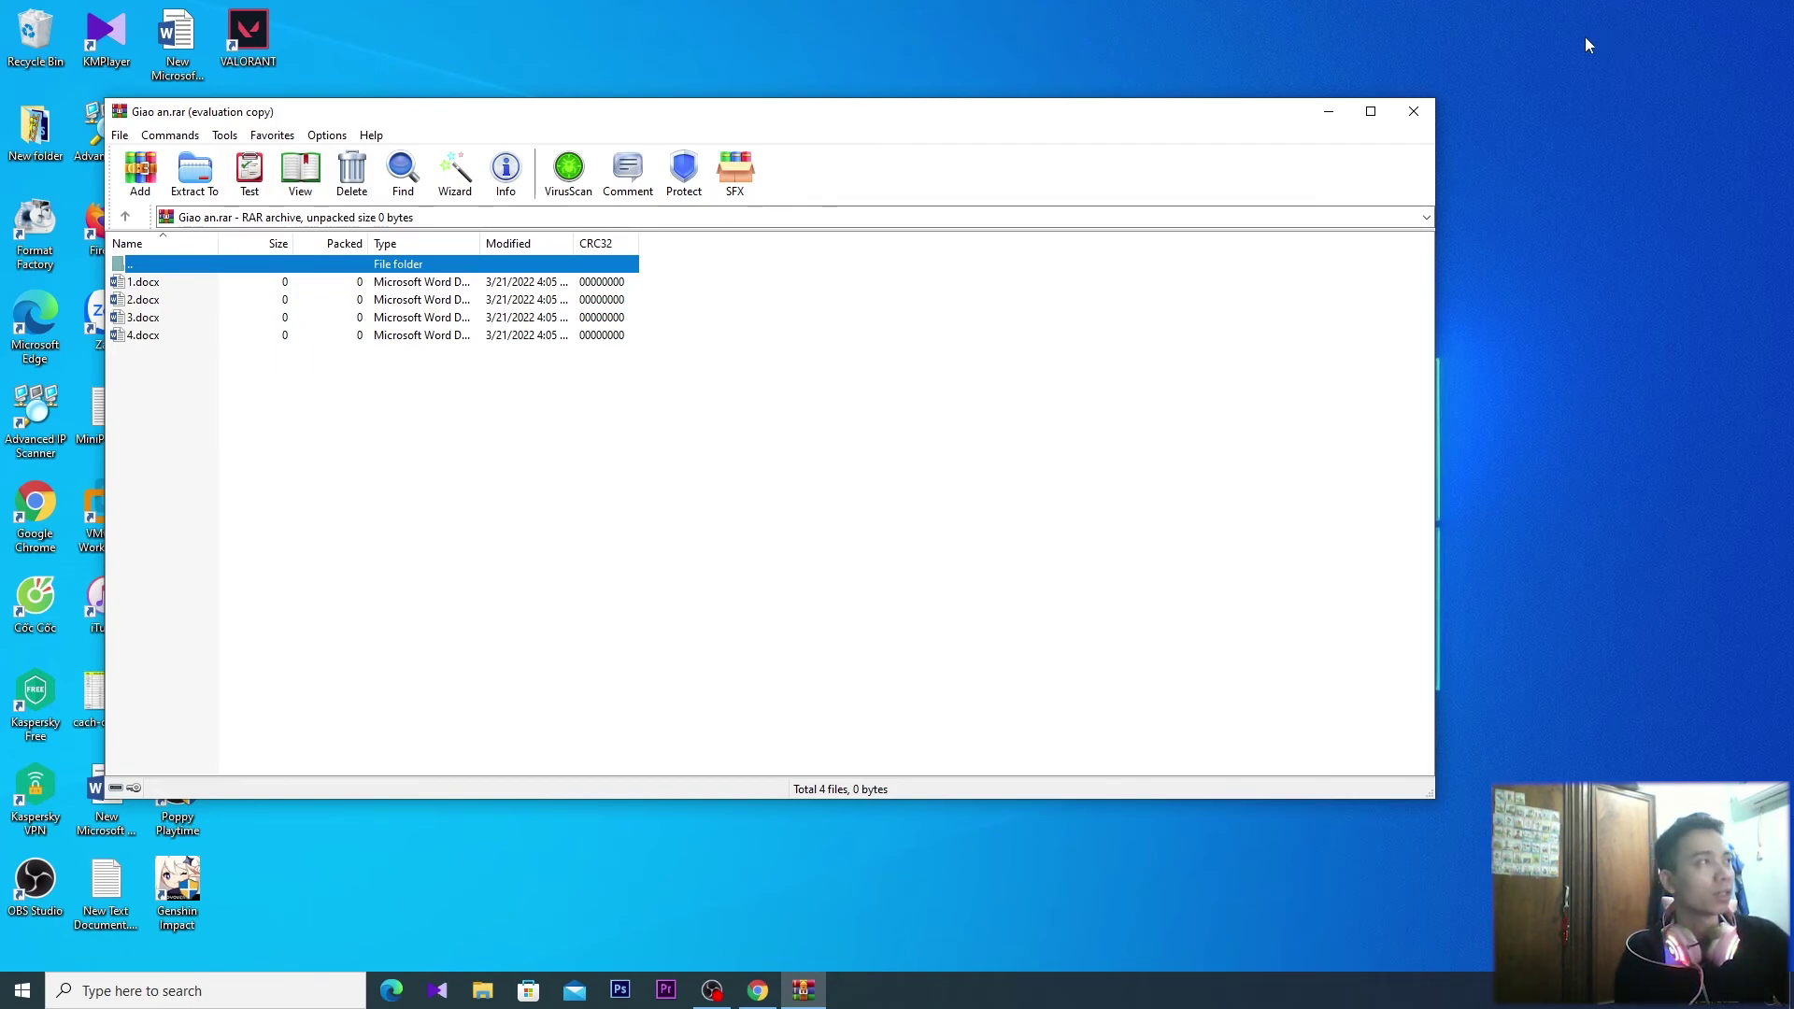
pyautogui.click(1414, 111)
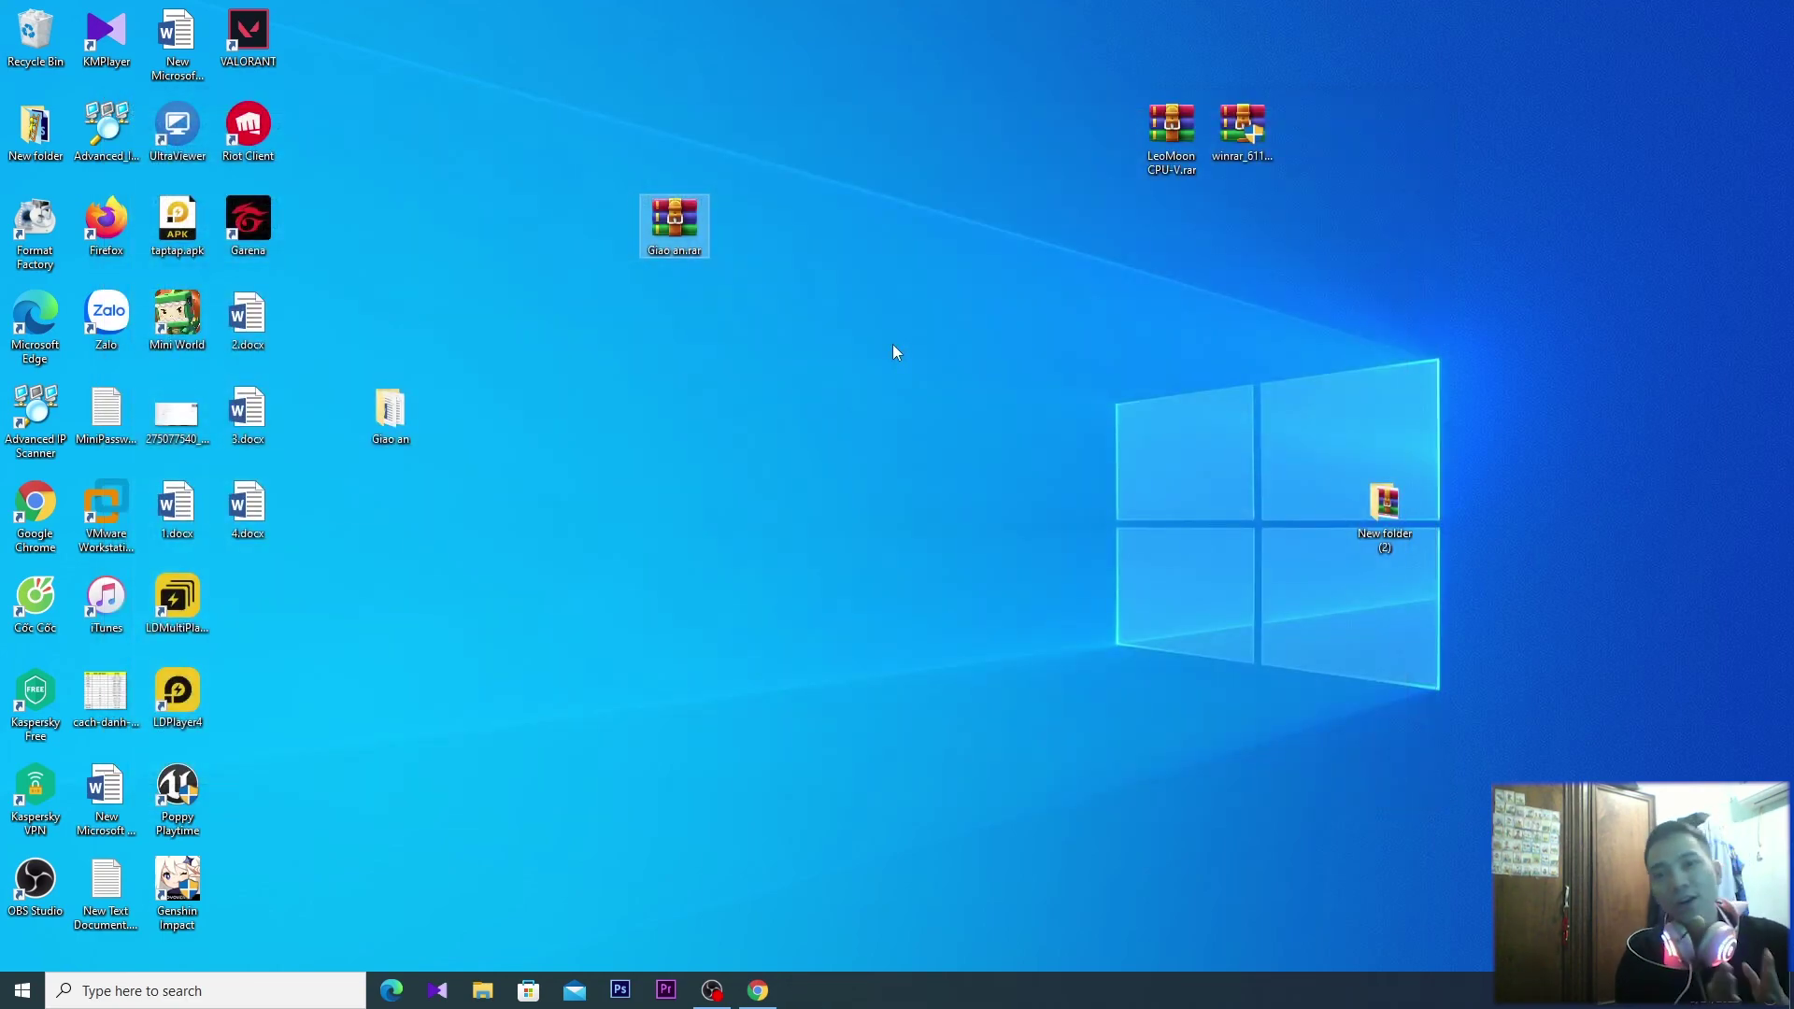